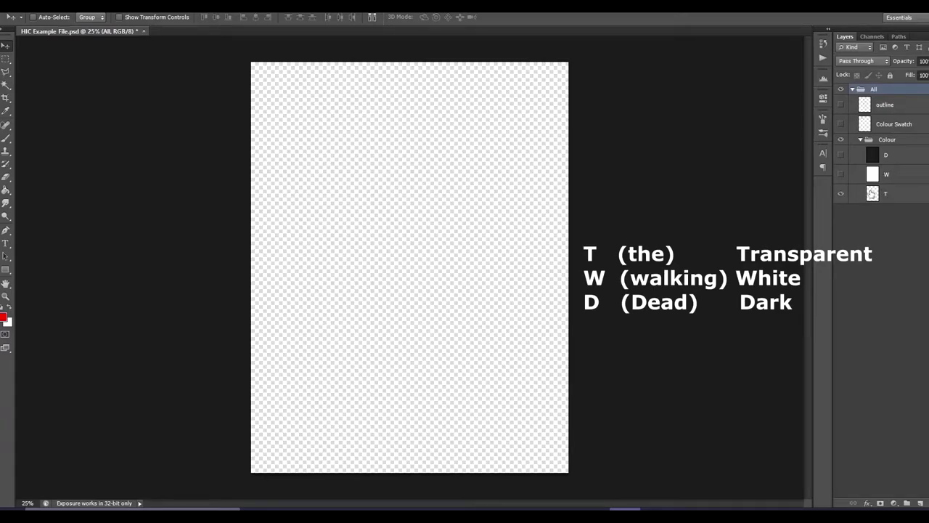
Make the white W background layer visible and preview the dark D layer, leaving D hidden
click(841, 175)
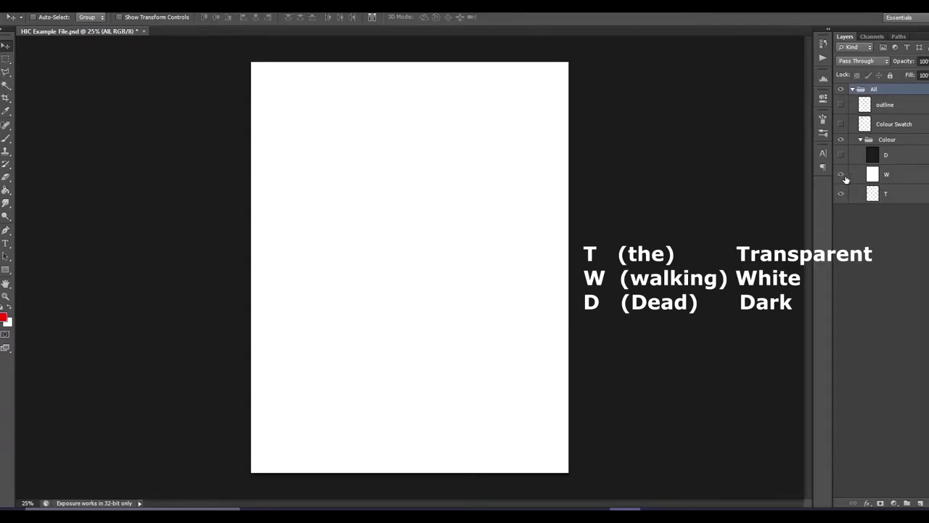
click(841, 156)
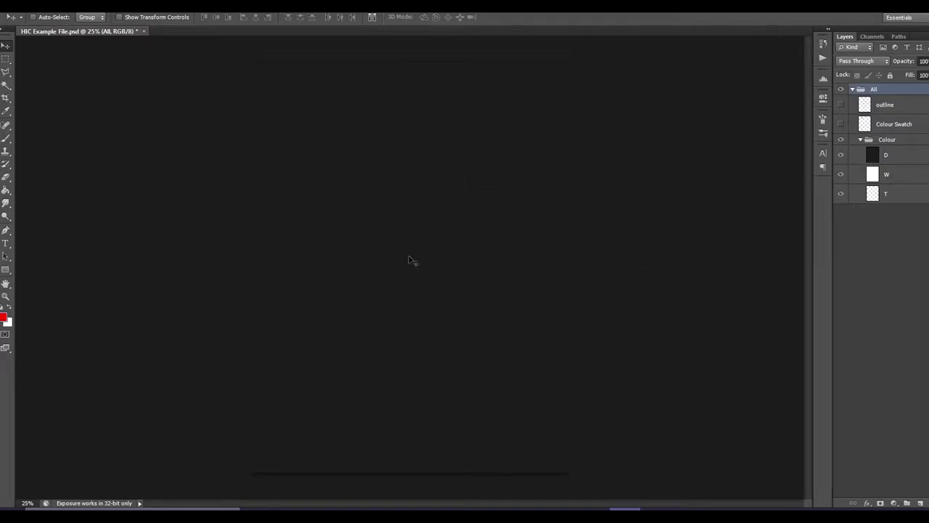
click(841, 155)
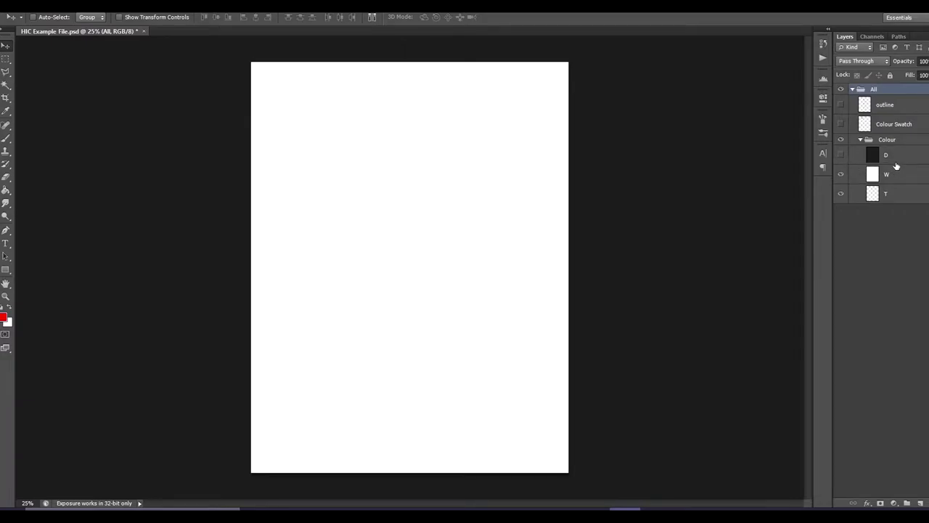
Show the outline and Colour Swatch layers above the white background, and save the file
click(840, 105)
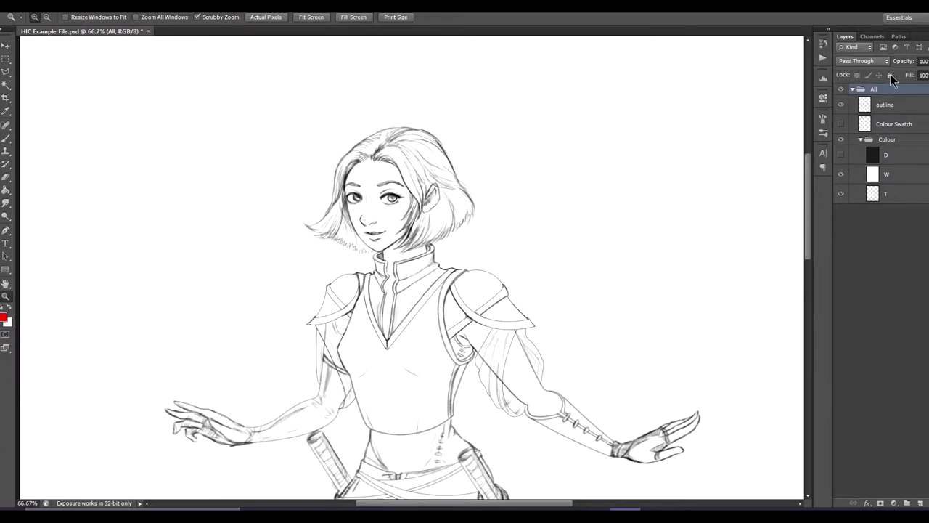
click(840, 126)
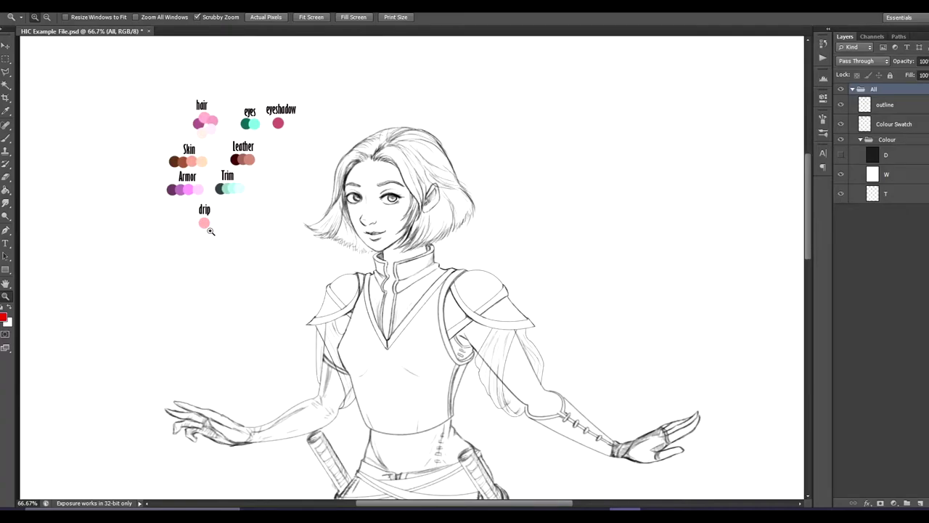
click(6, 59)
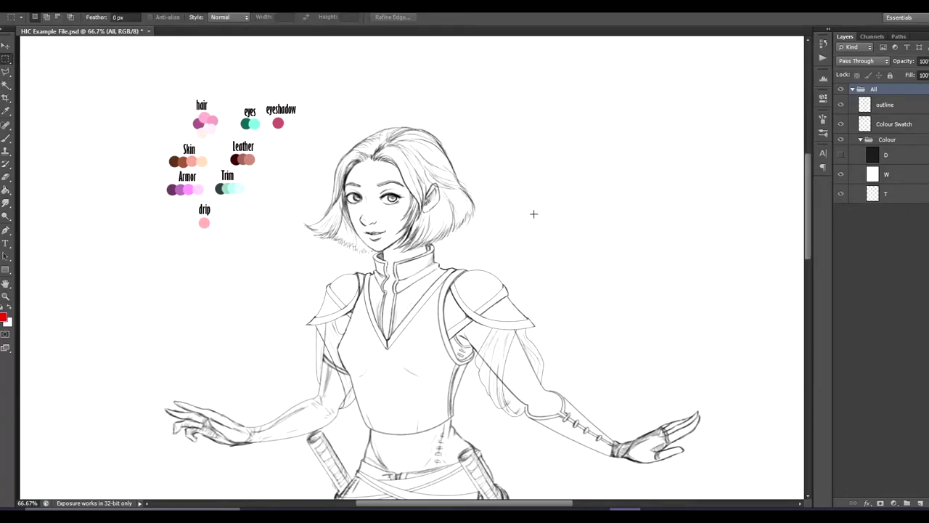
key(ctrl+s)
Create a new layer inside the Colour group above D and name it Skin
click(889, 139)
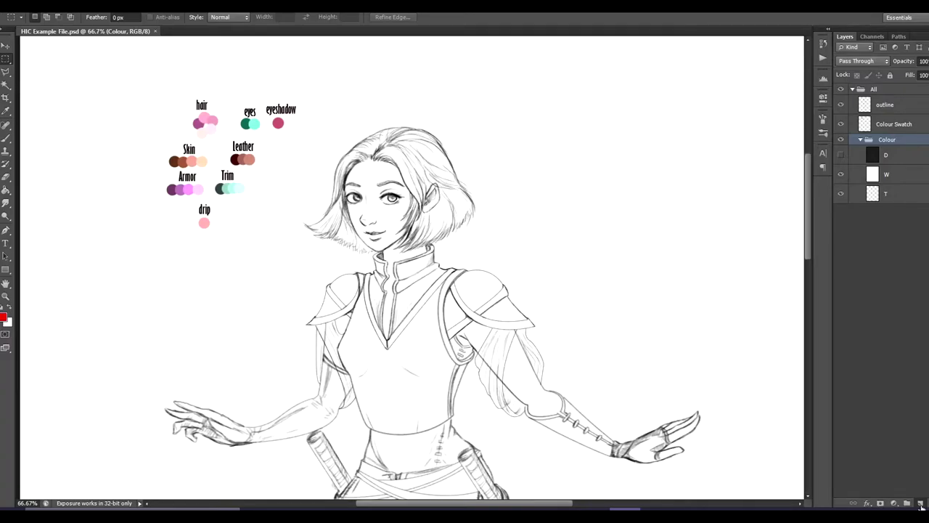
click(921, 503)
double_click(893, 155)
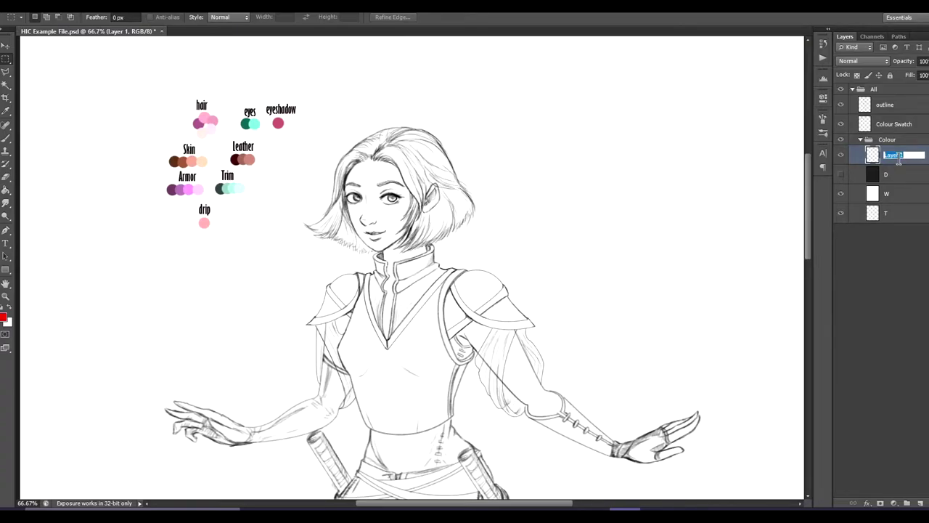
text(Skin)
key(Return)
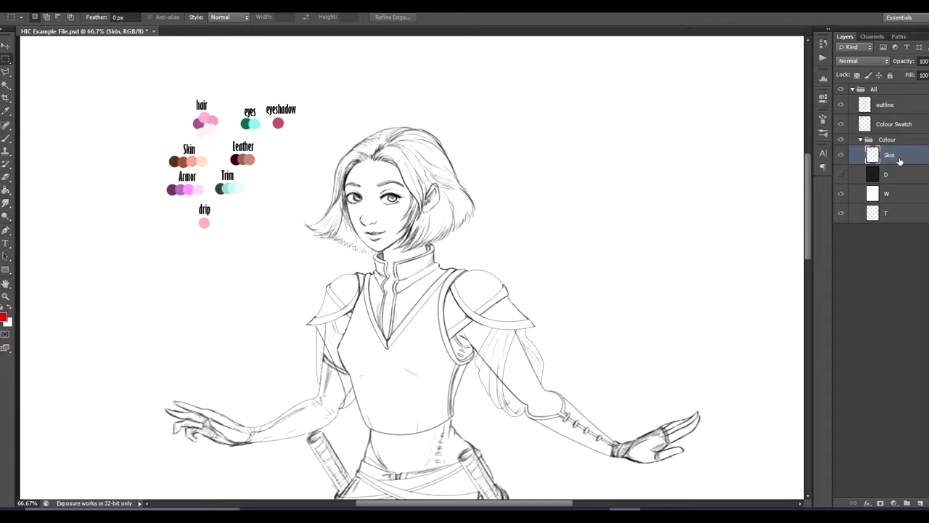
Roughly block in the face, neck, arms and fingers with the salmon Skin swatch, using a 35 px hard round brush at 100% hardness
click(7, 113)
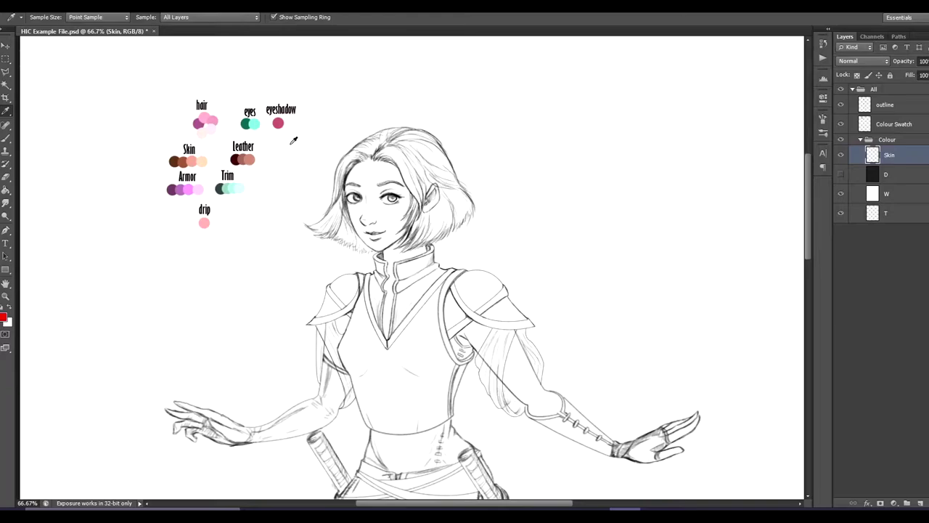
click(192, 159)
click(5, 140)
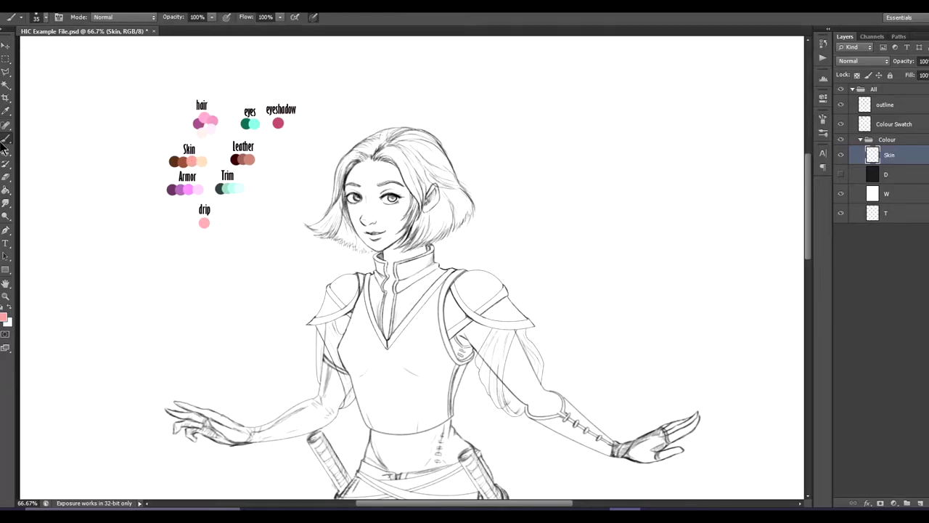
click(46, 19)
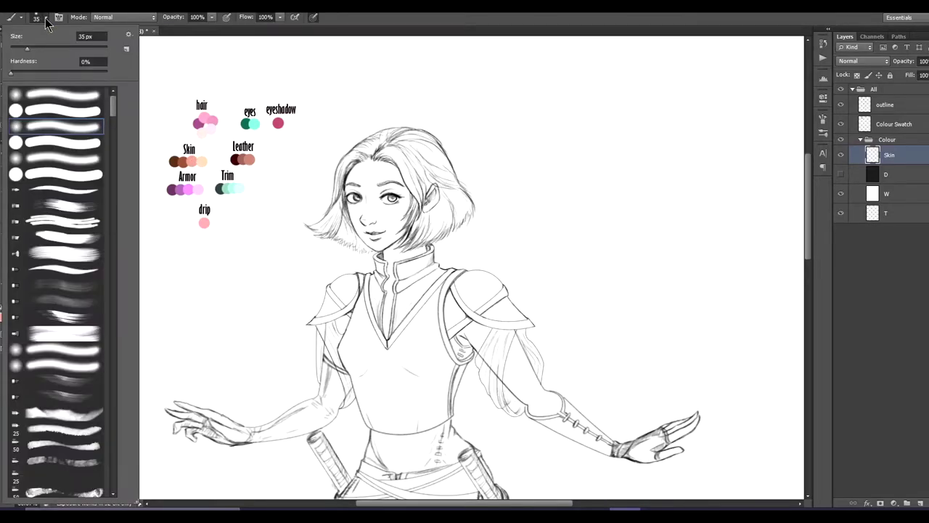
click(40, 115)
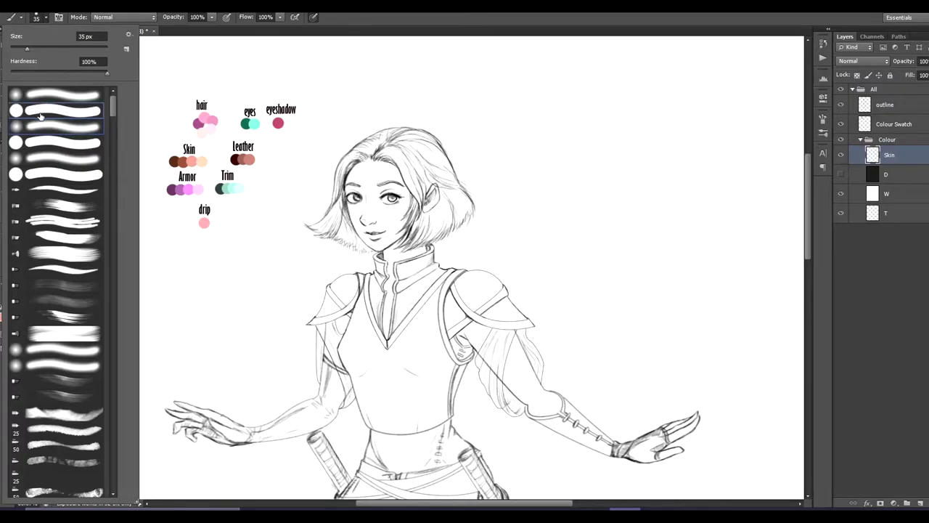
click(446, 34)
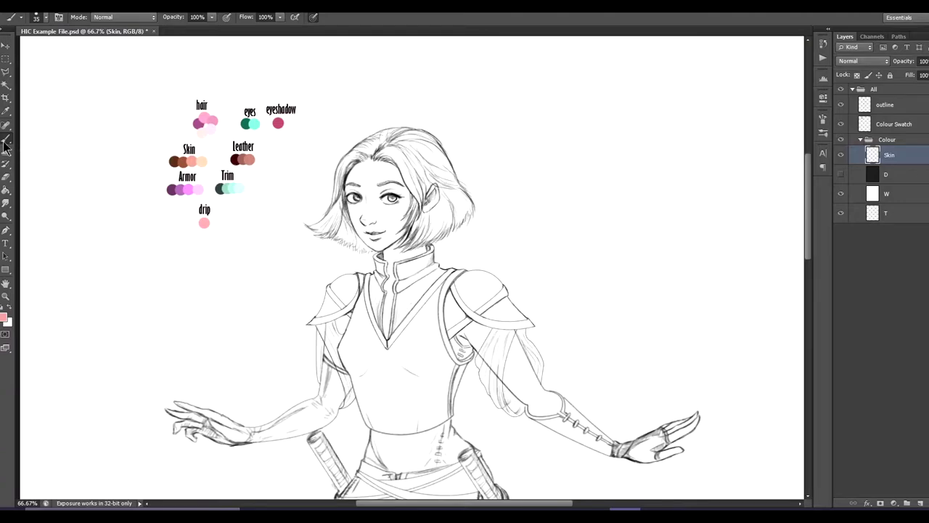
mouse_move(348, 178)
mouse_down()
mouse_move(366, 156)
mouse_move(356, 193)
mouse_move(381, 174)
mouse_move(419, 211)
mouse_move(435, 186)
mouse_move(389, 247)
mouse_move(381, 226)
mouse_move(370, 243)
mouse_move(357, 197)
mouse_move(349, 218)
mouse_move(386, 276)
mouse_move(383, 294)
mouse_move(403, 261)
mouse_move(421, 261)
mouse_up()
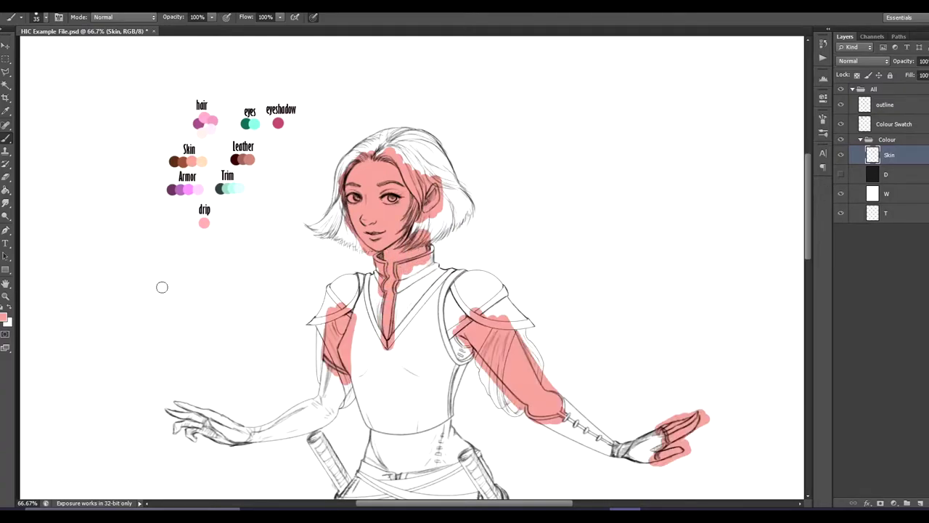
Erase the skin colour spilling past the left side of the face and below the chin with a 10 px eraser
click(7, 296)
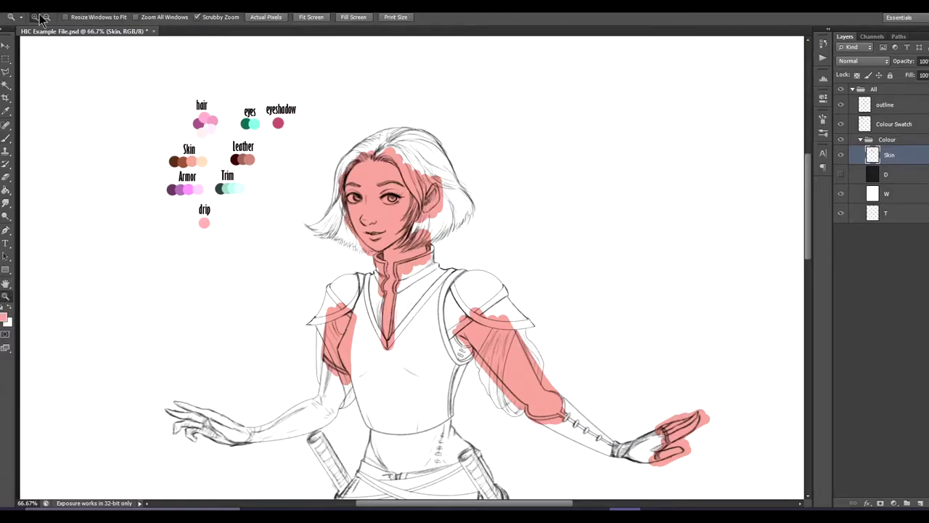
click(378, 184)
click(423, 176)
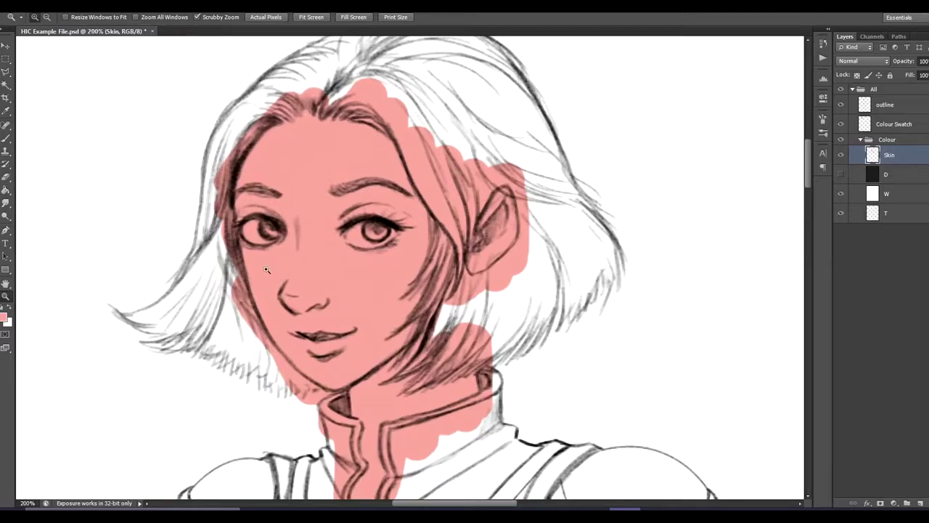
click(6, 177)
key(bracketleft)
key(bracketleft)
key(bracketleft)
key(bracketleft)
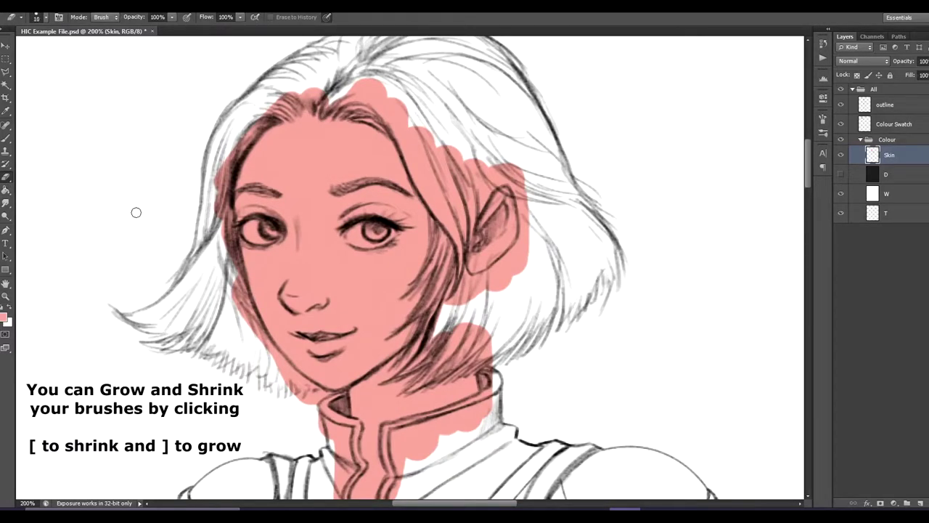
mouse_move(220, 237)
mouse_down()
mouse_move(232, 273)
mouse_move(228, 157)
mouse_move(223, 209)
mouse_move(216, 156)
mouse_up()
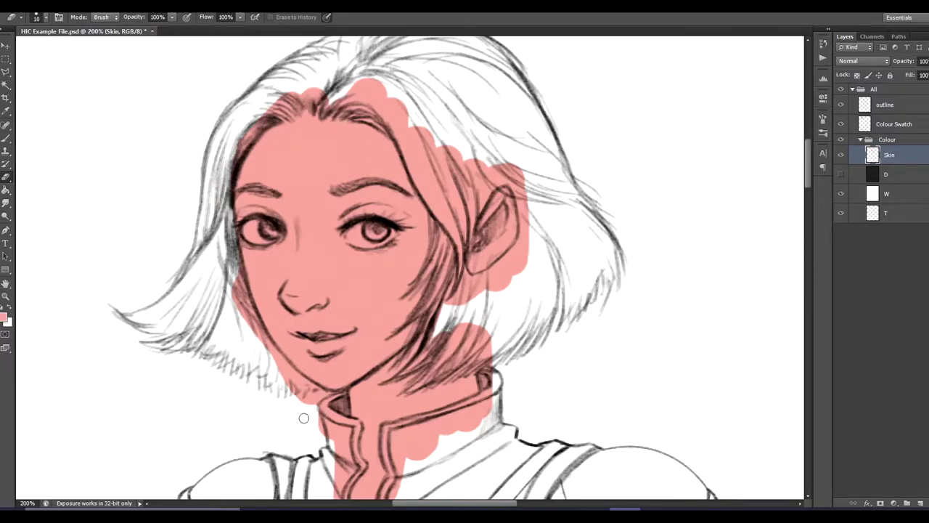
mouse_move(285, 398)
mouse_down()
mouse_move(303, 395)
mouse_move(294, 389)
mouse_move(332, 398)
mouse_move(320, 401)
mouse_up()
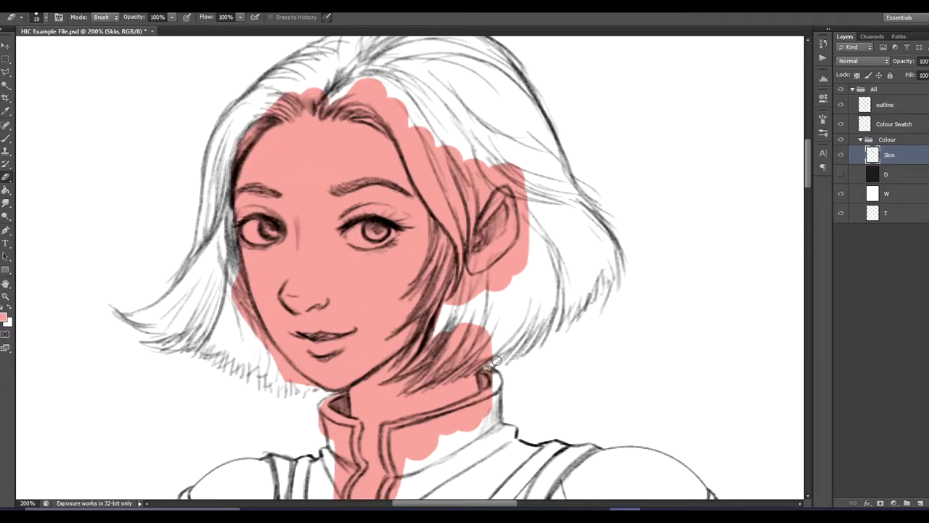
Erase the skin overspill along the outer edge of the left upper arm and paint the missing skin patch at the opposite armpit
drag(810, 162, 799, 212)
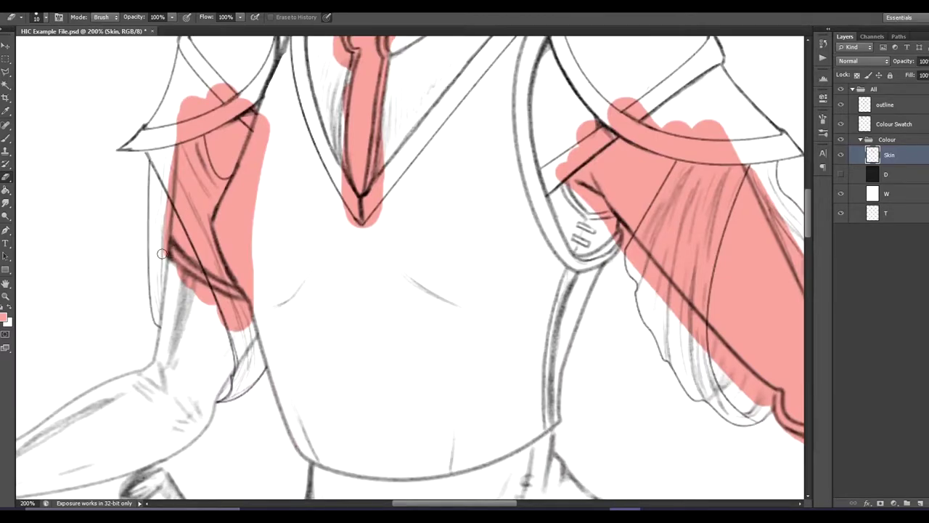
drag(165, 230, 171, 145)
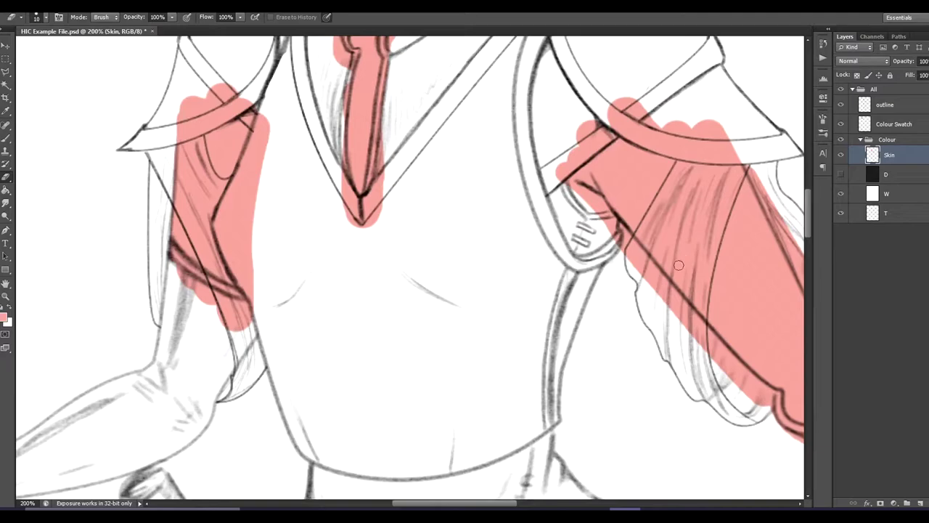
click(6, 138)
drag(583, 187, 599, 209)
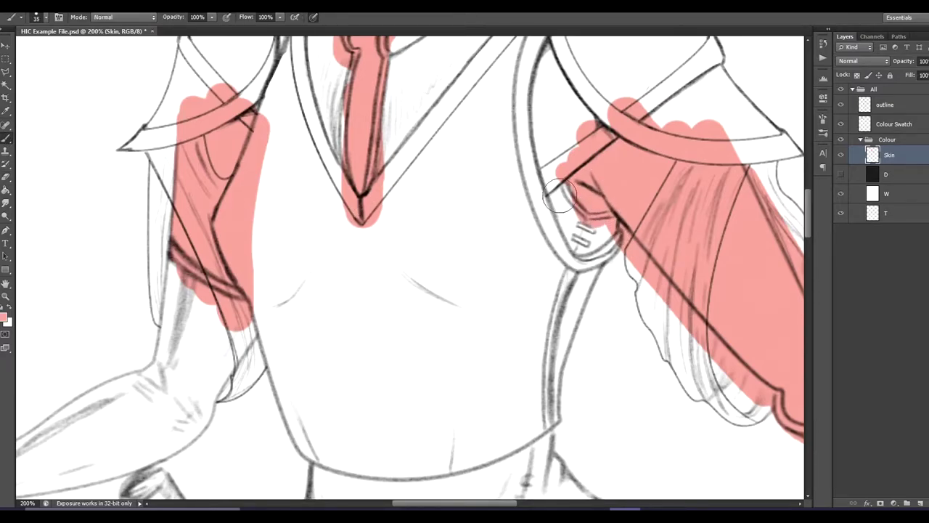
Add a new layer above Skin, name it Hair and keep it selected
key(ctrl+minus)
key(ctrl+minus)
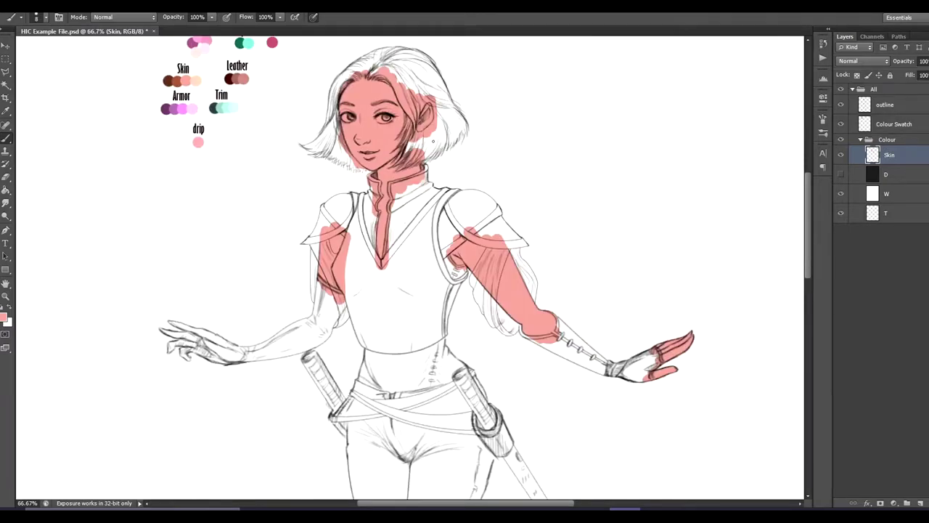
scroll(504, 119, up, 2)
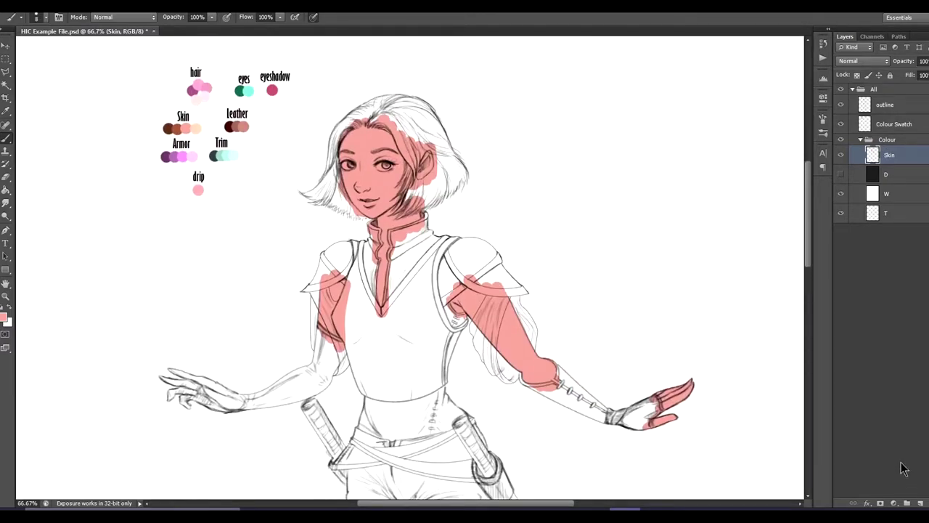
click(921, 503)
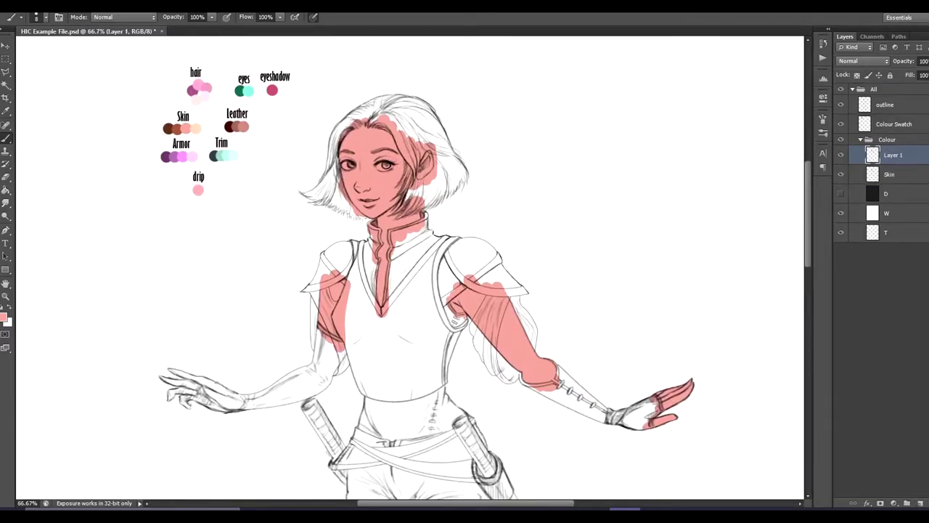
double_click(897, 155)
text(Hair)
key(Return)
click(910, 183)
click(908, 161)
Fill the whole hair area on the Hair layer with the light pink hair swatch, using the 35 px brush
click(5, 110)
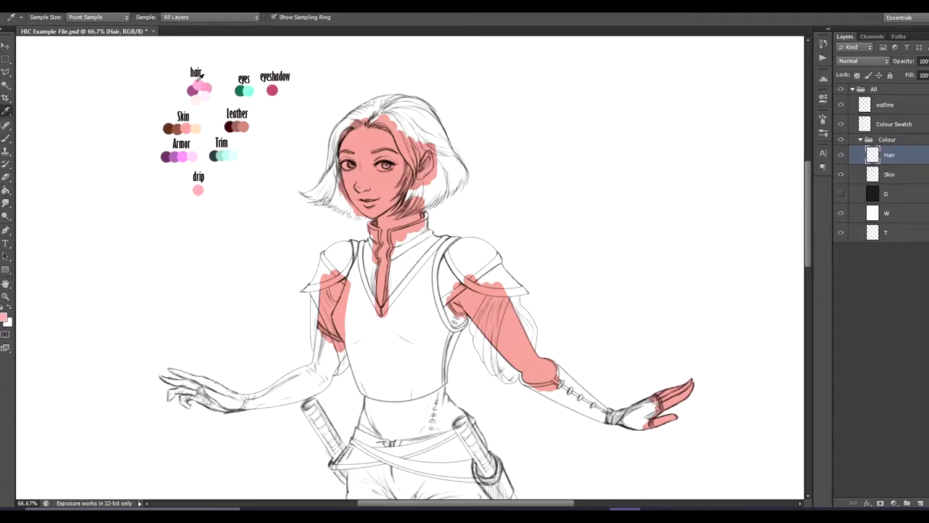
click(5, 295)
click(403, 121)
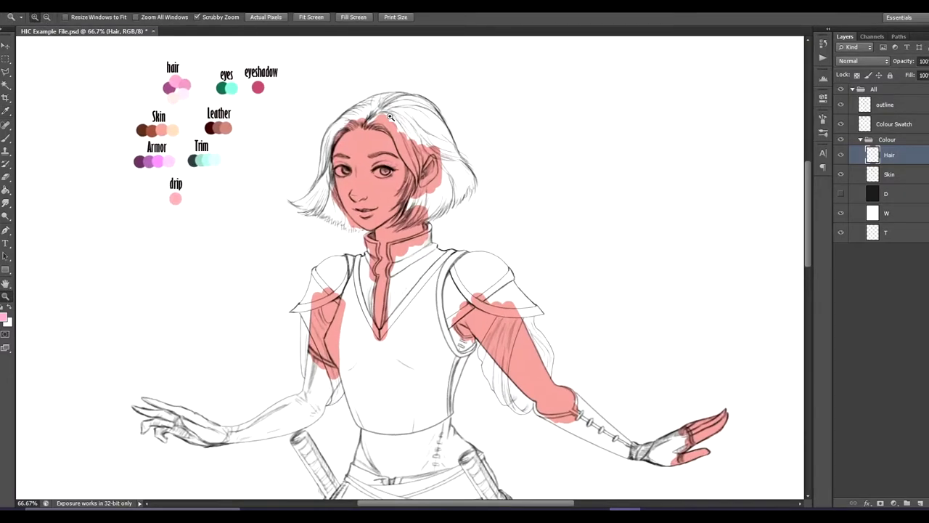
click(403, 121)
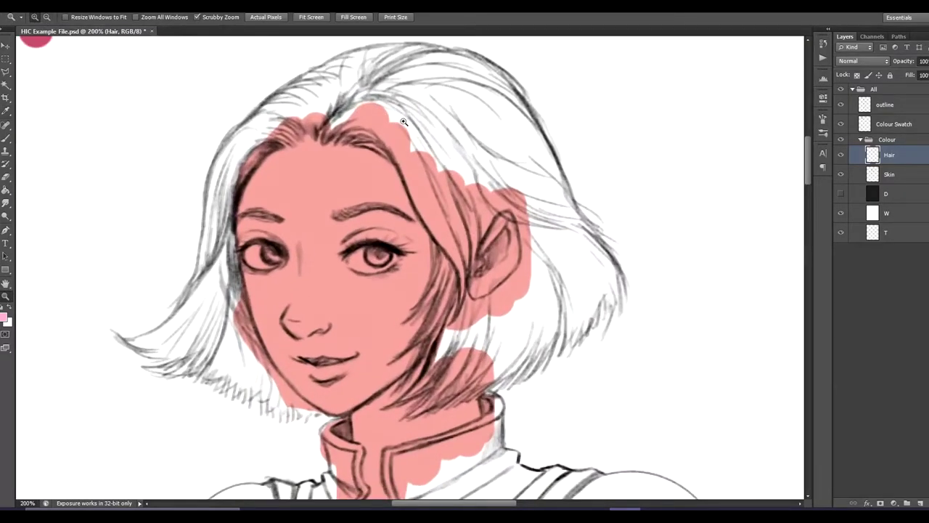
scroll(403, 121, up, 1)
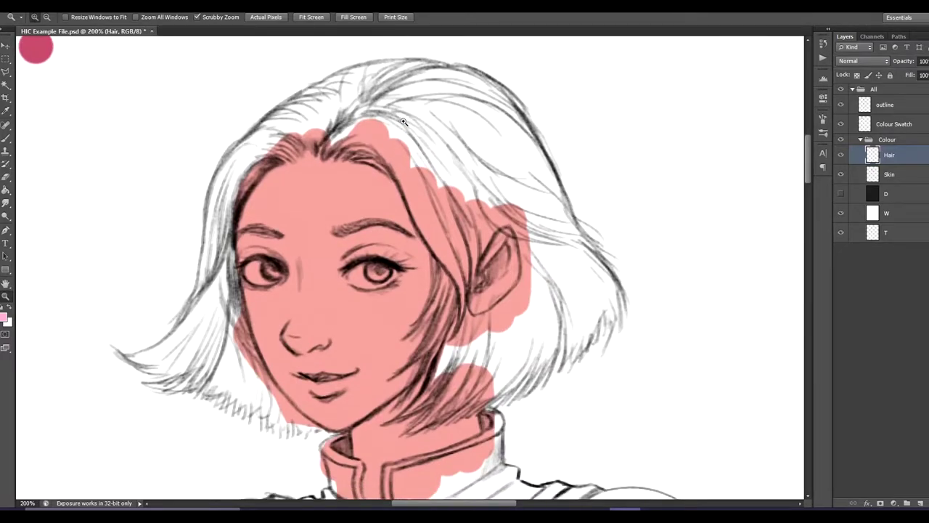
click(5, 134)
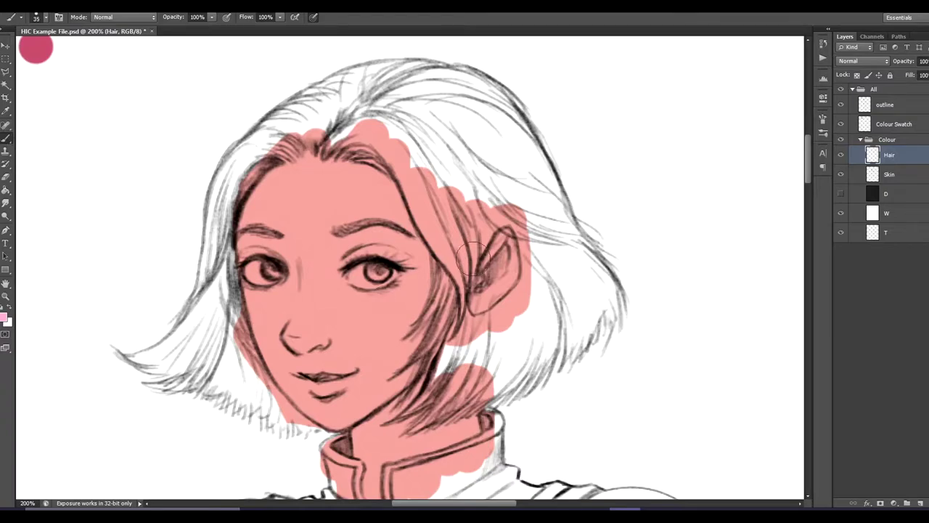
mouse_move(251, 142)
mouse_down()
mouse_move(212, 247)
mouse_move(221, 210)
mouse_move(305, 118)
mouse_move(327, 107)
mouse_move(360, 102)
mouse_move(334, 165)
mouse_move(430, 134)
mouse_move(465, 146)
mouse_move(427, 251)
mouse_move(403, 375)
mouse_move(412, 379)
mouse_move(400, 384)
mouse_move(386, 424)
mouse_move(400, 431)
mouse_move(439, 408)
mouse_move(517, 393)
mouse_move(610, 333)
mouse_move(614, 301)
mouse_move(547, 186)
mouse_move(528, 127)
mouse_move(490, 85)
mouse_move(388, 65)
mouse_move(337, 83)
mouse_move(245, 152)
mouse_move(216, 206)
mouse_move(199, 293)
mouse_move(175, 327)
mouse_move(144, 357)
mouse_move(113, 353)
mouse_move(284, 427)
mouse_move(332, 426)
mouse_move(261, 384)
mouse_move(230, 332)
mouse_move(224, 267)
mouse_move(251, 370)
mouse_move(231, 215)
mouse_move(268, 145)
mouse_move(317, 116)
mouse_move(384, 126)
mouse_move(417, 106)
mouse_move(474, 157)
mouse_move(477, 232)
mouse_move(499, 223)
mouse_move(443, 96)
mouse_move(518, 204)
mouse_move(518, 136)
mouse_move(524, 248)
mouse_move(540, 284)
mouse_move(548, 203)
mouse_up()
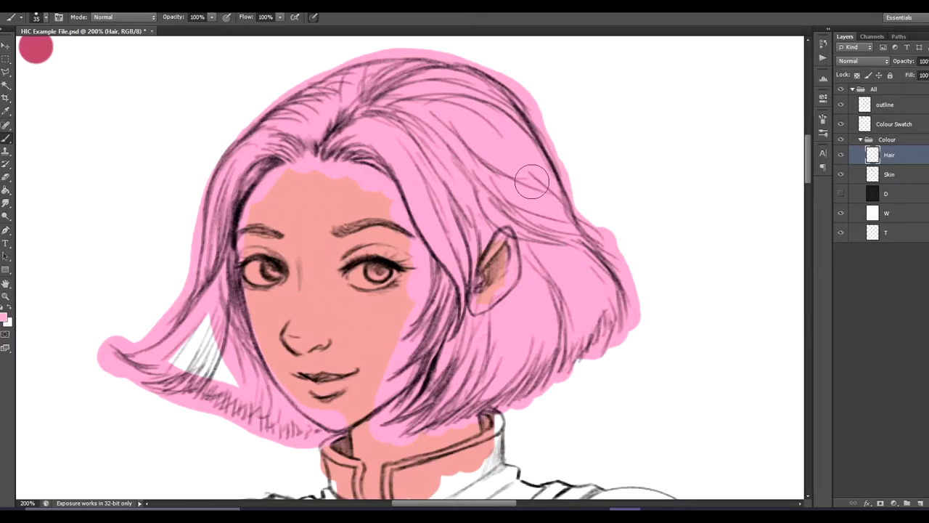
mouse_move(205, 328)
mouse_down()
mouse_move(184, 341)
mouse_move(237, 392)
mouse_up()
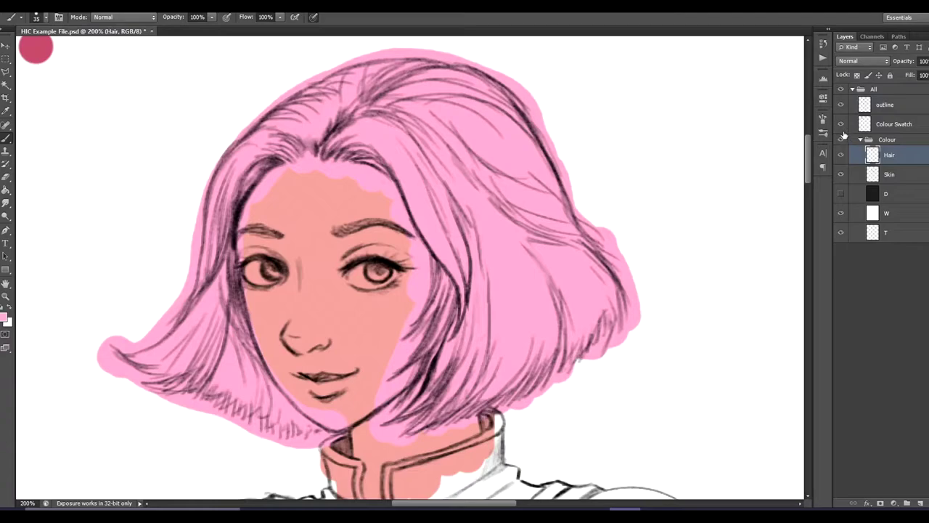
Hide the Skin layer and erase the hair colour spilling past the tips below the chin and along the right side of the hair
click(842, 176)
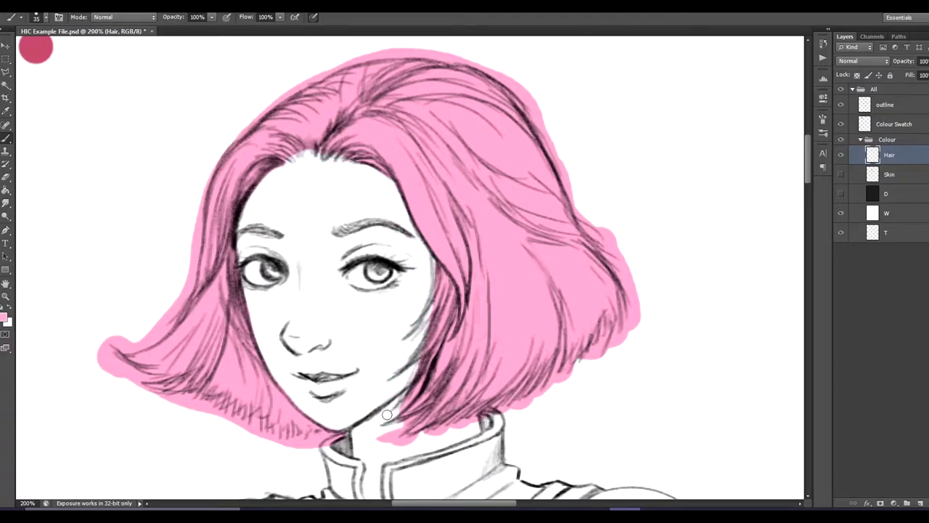
mouse_move(419, 414)
mouse_down()
mouse_move(460, 416)
mouse_move(442, 419)
mouse_move(560, 387)
mouse_move(484, 420)
mouse_move(501, 416)
mouse_move(386, 443)
mouse_up()
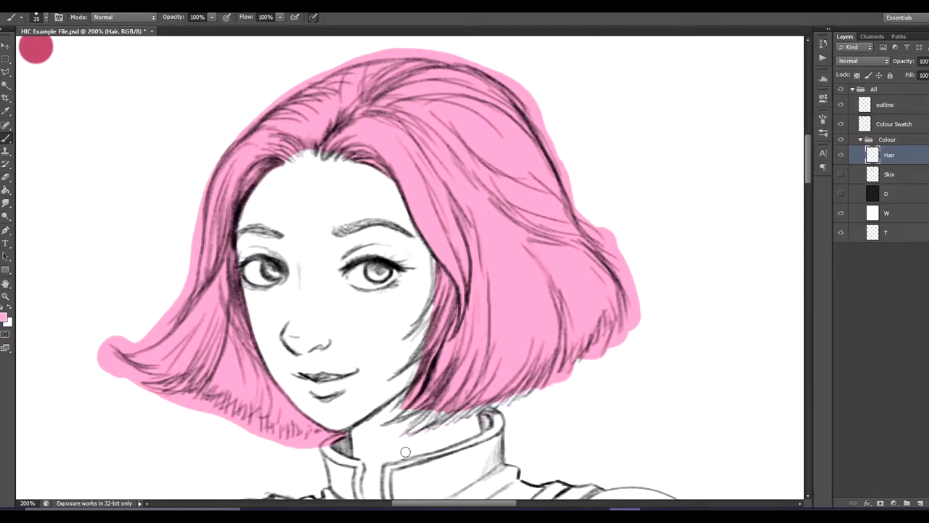
mouse_move(531, 392)
mouse_down()
mouse_move(560, 384)
mouse_move(523, 405)
mouse_move(644, 304)
mouse_move(619, 239)
mouse_move(635, 307)
mouse_move(572, 189)
mouse_move(594, 242)
mouse_move(590, 227)
mouse_move(628, 271)
mouse_up()
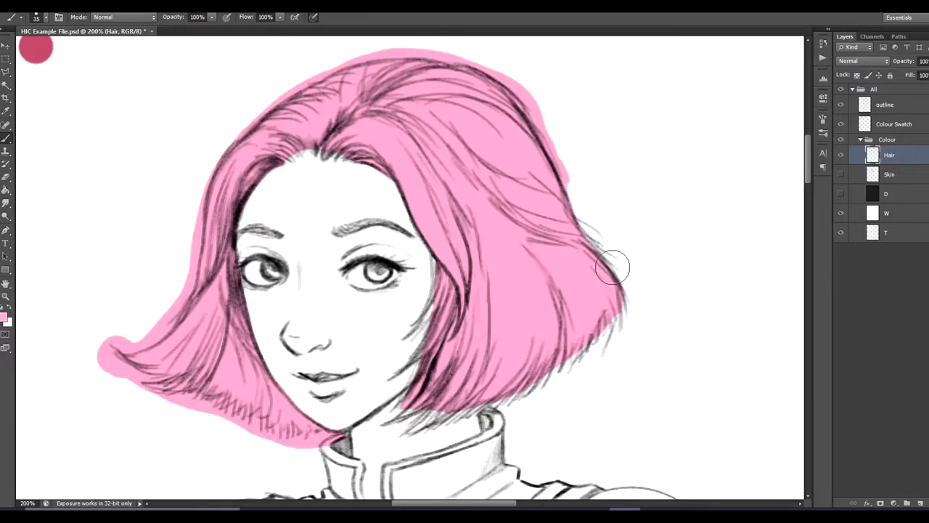
Erase the hair colour overspill around the crown, down the left side and under the left hair tips
drag(531, 106, 591, 218)
mouse_move(541, 109)
mouse_down()
mouse_move(464, 58)
mouse_move(343, 58)
mouse_move(269, 97)
mouse_move(225, 146)
mouse_up()
mouse_move(207, 178)
mouse_down()
mouse_move(183, 294)
mouse_move(162, 330)
mouse_move(122, 348)
mouse_move(108, 339)
mouse_move(167, 327)
mouse_move(127, 360)
mouse_move(117, 383)
mouse_move(128, 364)
mouse_move(275, 435)
mouse_move(337, 437)
mouse_move(301, 443)
mouse_up()
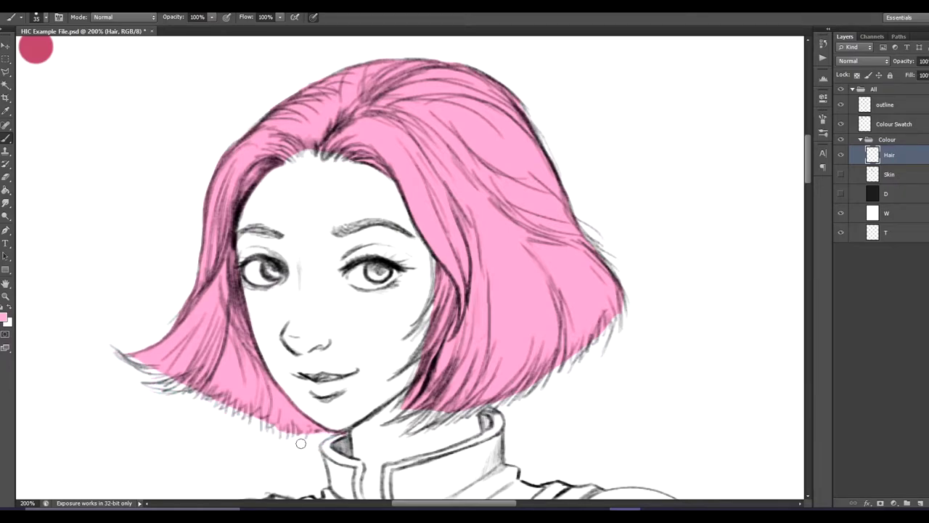
mouse_move(322, 391)
mouse_down()
mouse_move(332, 425)
mouse_move(300, 401)
mouse_up()
scroll(470, 366, down, 3)
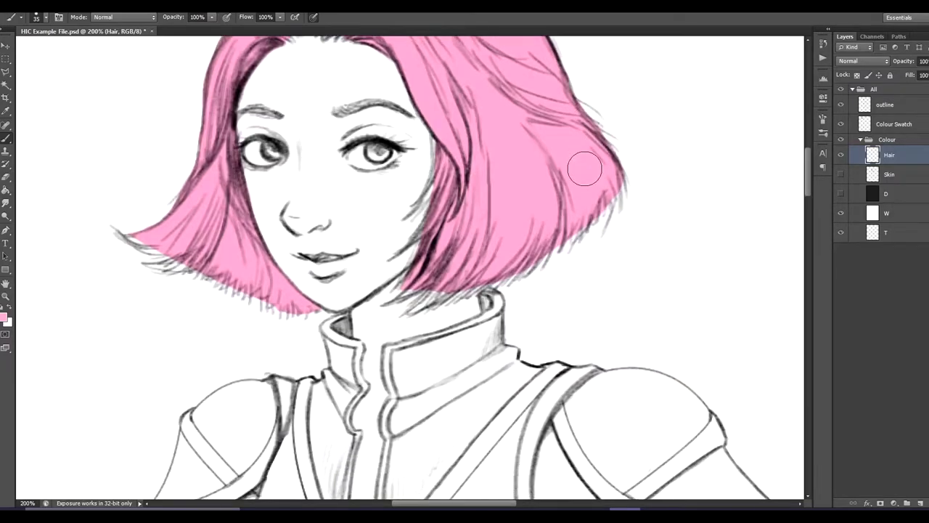
Make the Skin layer visible again and select it
click(839, 176)
click(839, 175)
click(901, 175)
click(841, 176)
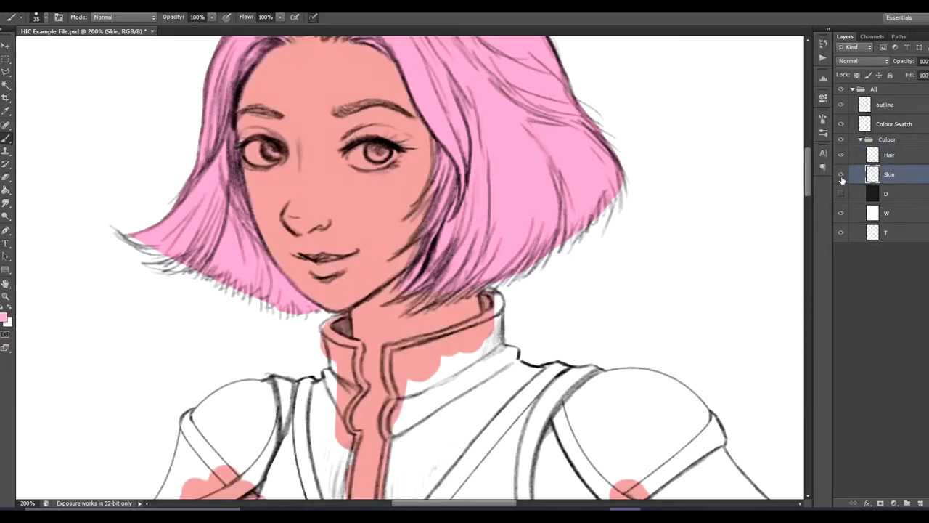
scroll(394, 267, up, 2)
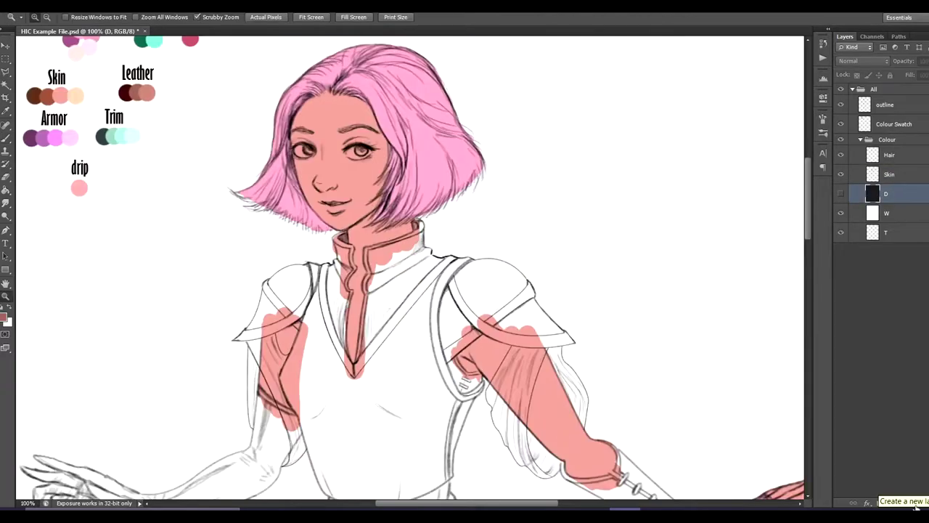
Add a new layer named leather and place it between the Hair and Skin layers
click(919, 501)
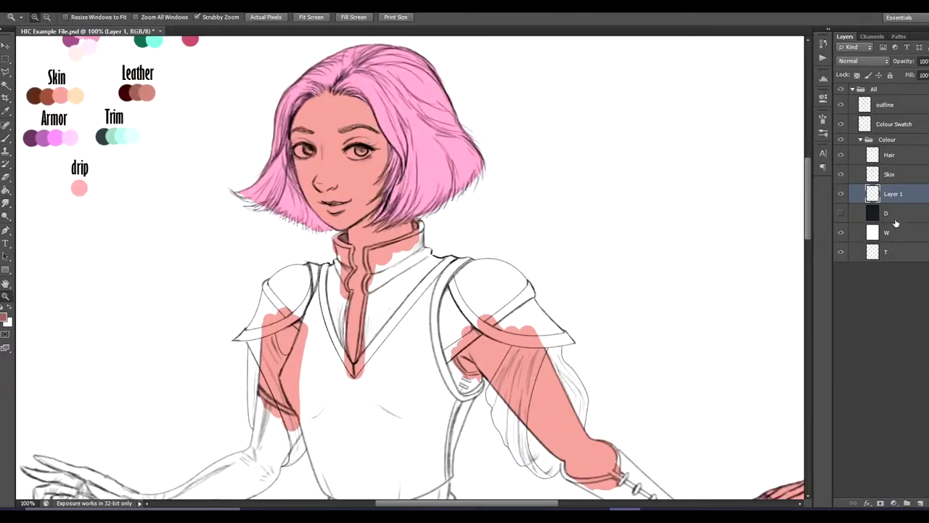
double_click(893, 194)
key(Return)
drag(893, 196, 904, 178)
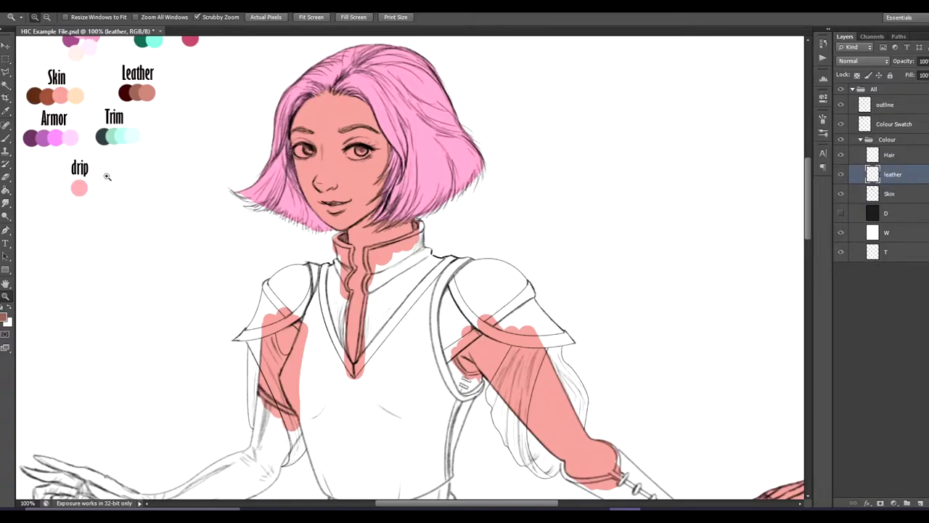
Paint the collar, both gloves and the underarm patch in leather brown on the leather layer with the 35 px brush
click(6, 137)
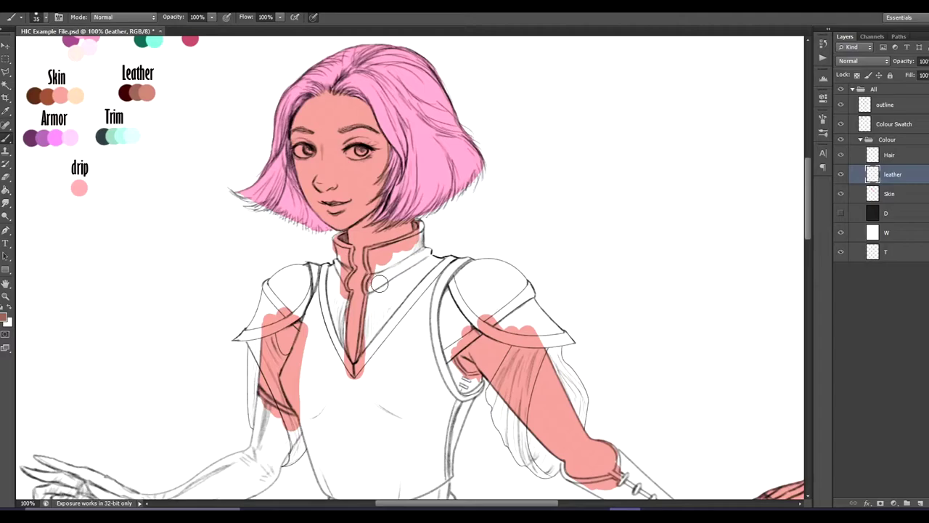
mouse_move(375, 302)
mouse_down()
mouse_move(370, 249)
mouse_move(417, 226)
mouse_move(411, 244)
mouse_move(381, 264)
mouse_up()
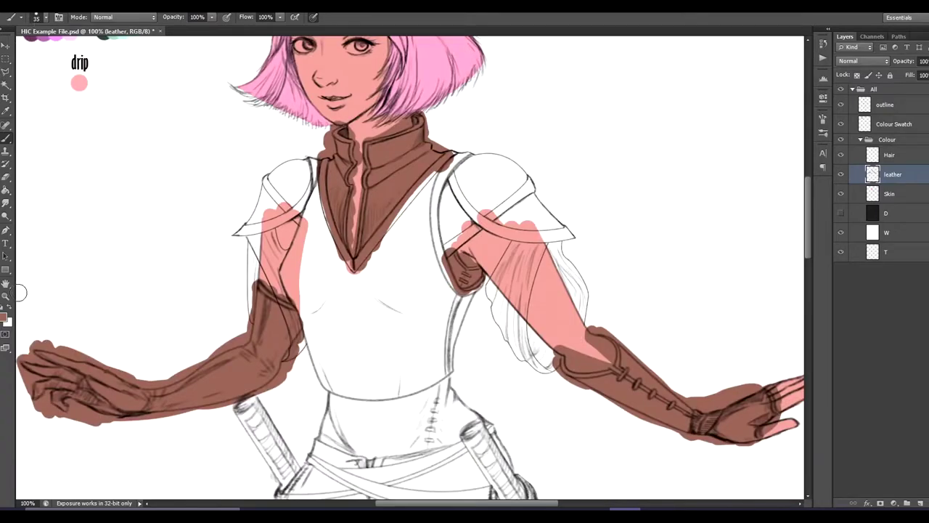
Hide the Skin layer and erase the brown overspill along the collar opening, the collar's outer edges and the V-shaped neck panel
click(6, 295)
click(320, 99)
mouse_move(309, 307)
mouse_down()
mouse_move(305, 370)
mouse_move(302, 272)
mouse_move(296, 323)
mouse_move(306, 241)
mouse_move(305, 361)
mouse_move(321, 242)
mouse_move(322, 131)
mouse_up()
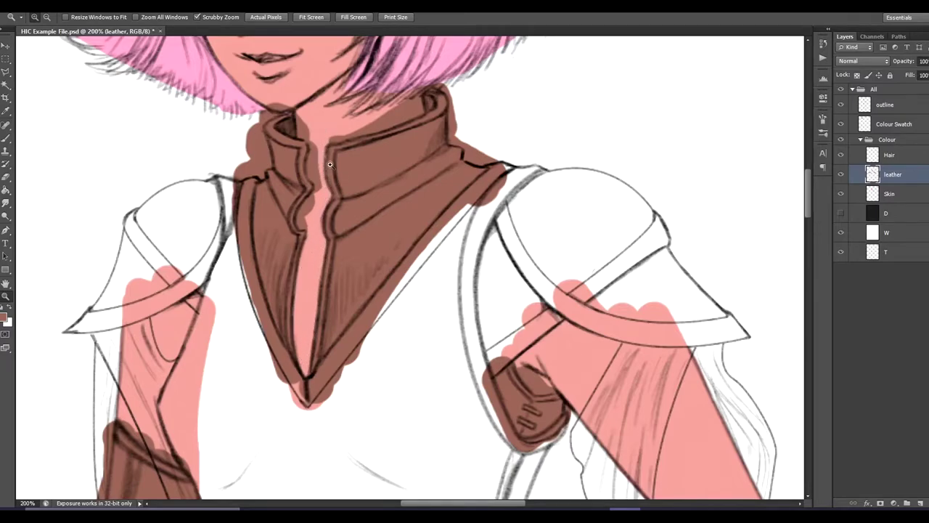
key(b)
click(840, 195)
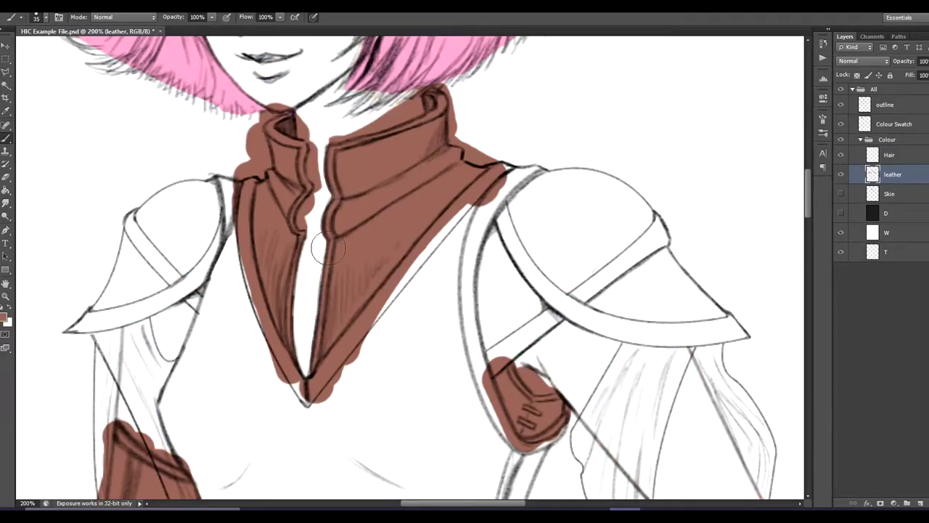
mouse_move(301, 225)
mouse_down()
mouse_move(323, 190)
mouse_move(303, 135)
mouse_move(394, 123)
mouse_move(419, 106)
mouse_move(417, 79)
mouse_move(384, 122)
mouse_move(357, 101)
mouse_up()
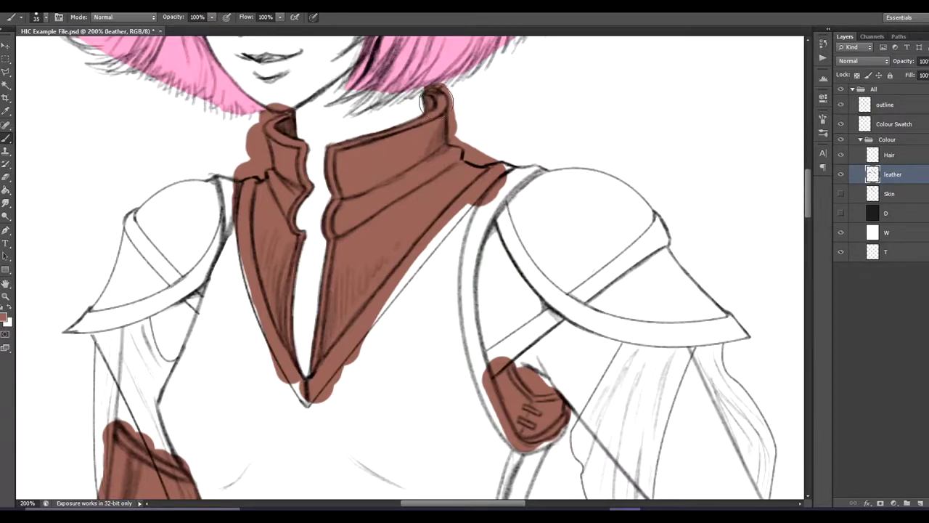
mouse_move(244, 113)
mouse_down()
mouse_move(266, 163)
mouse_move(255, 179)
mouse_move(273, 179)
mouse_move(254, 207)
mouse_move(248, 190)
mouse_move(262, 299)
mouse_move(253, 275)
mouse_move(300, 406)
mouse_move(242, 282)
mouse_move(234, 170)
mouse_move(243, 199)
mouse_move(249, 153)
mouse_move(255, 229)
mouse_move(265, 195)
mouse_move(273, 279)
mouse_move(301, 376)
mouse_up()
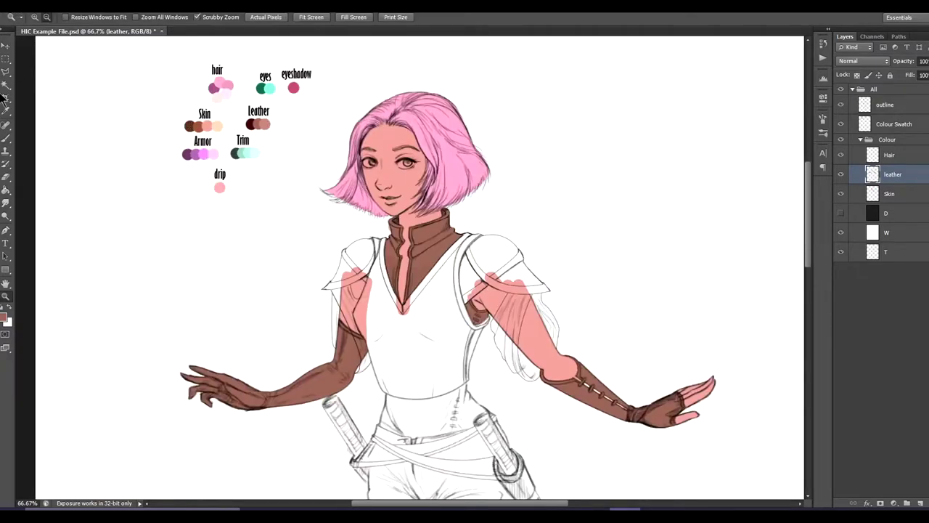
Sample the bright pink-violet Armor swatch and add a new layer named Armor above the leather layer
click(6, 110)
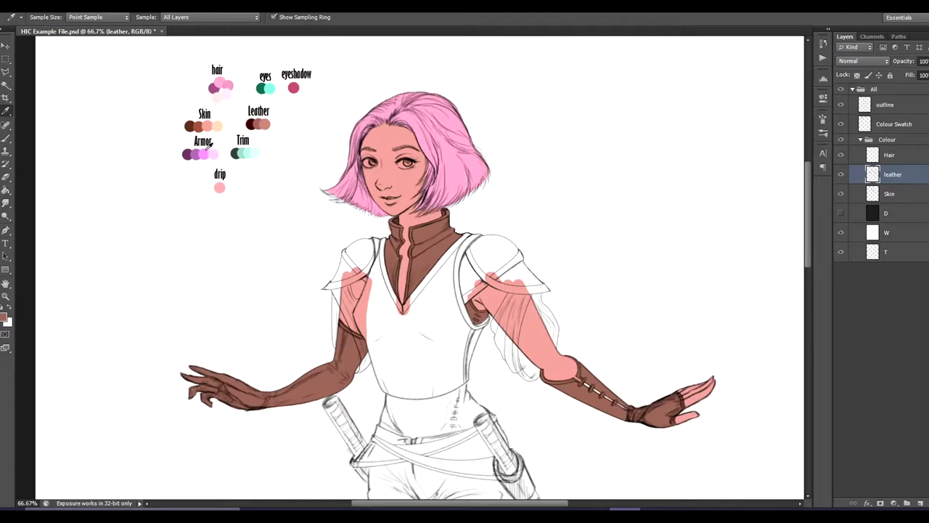
click(206, 150)
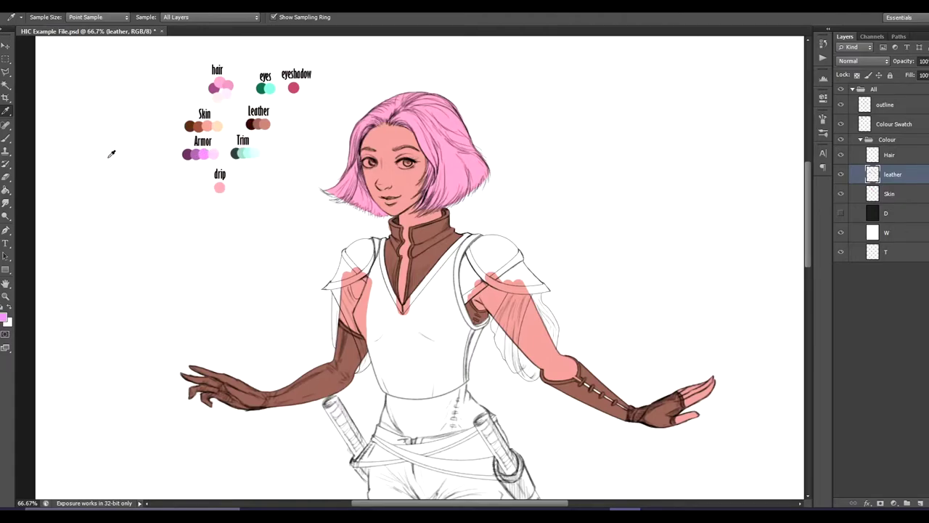
click(6, 138)
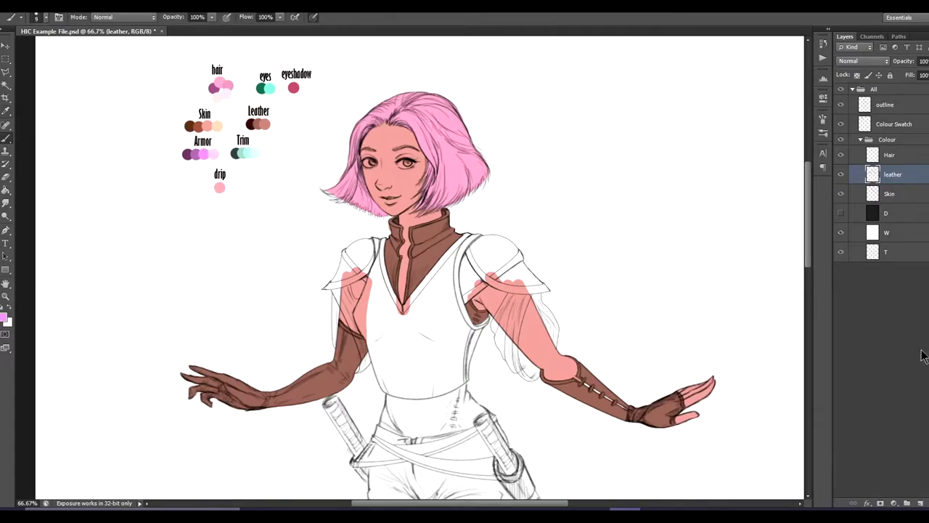
click(921, 502)
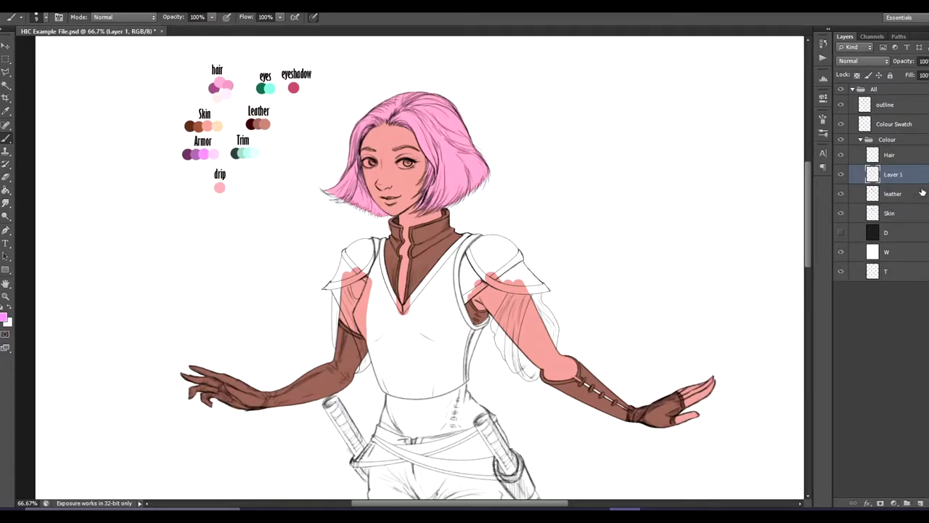
double_click(894, 175)
key(Return)
Paint the breastplate and both shoulder guards in the armor colour, with the Skin layer hidden
mouse_move(381, 294)
mouse_down()
mouse_move(348, 250)
mouse_move(414, 396)
mouse_up()
click(840, 213)
mouse_move(470, 235)
mouse_down()
mouse_move(472, 359)
mouse_move(453, 268)
mouse_move(541, 289)
mouse_up()
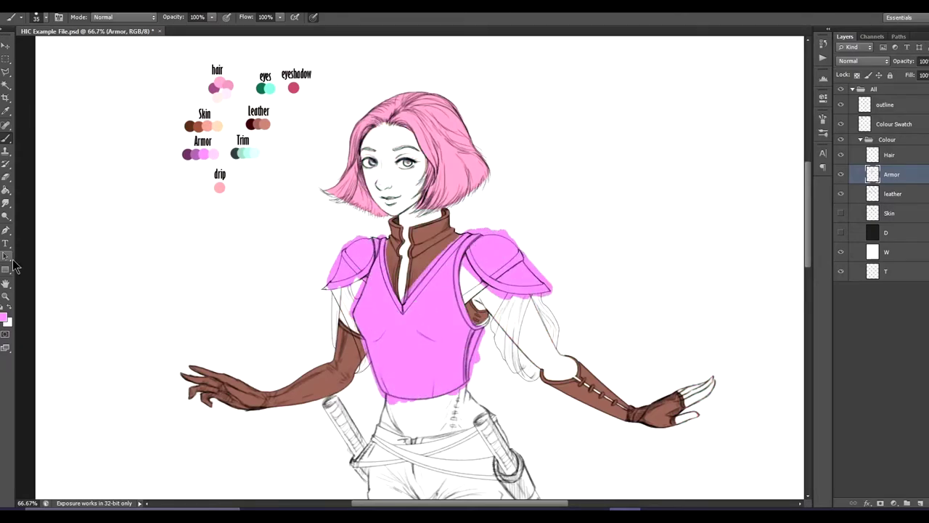
Erase the armor colour spilling past the left shoulder guard and over the leather along the V neckline
key(z)
click(365, 268)
click(365, 268)
mouse_move(257, 307)
mouse_down()
mouse_move(303, 209)
mouse_move(378, 176)
mouse_up()
key(b)
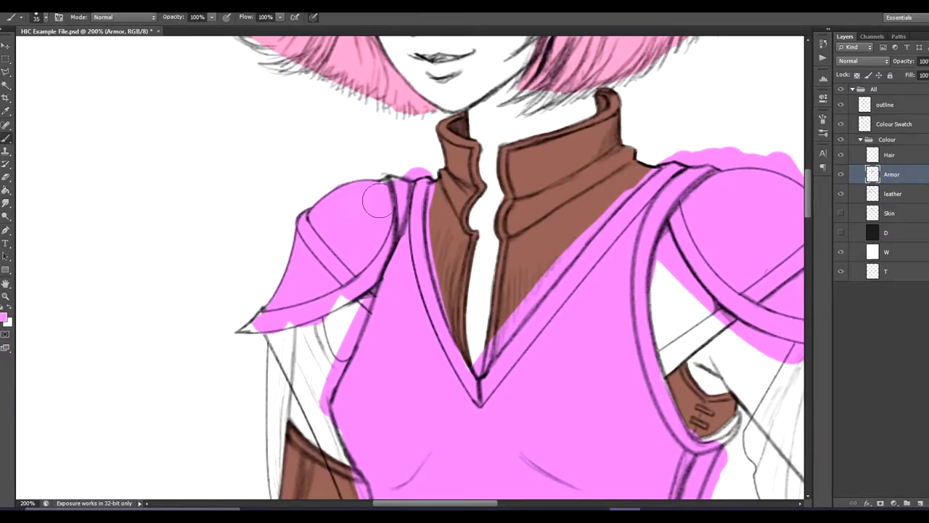
mouse_move(504, 363)
mouse_down()
mouse_move(511, 328)
mouse_move(565, 256)
mouse_move(654, 164)
mouse_up()
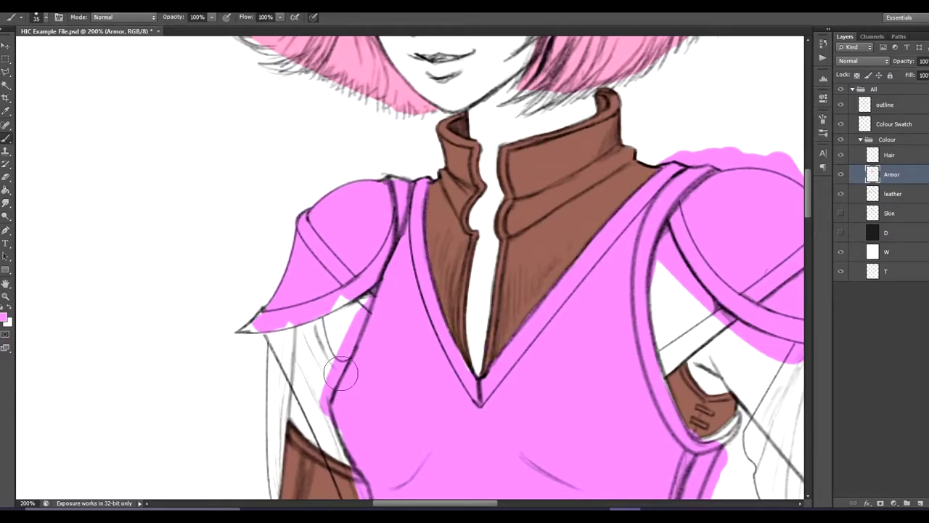
Erase the armor colour overspill down both sides of the breastplate, at the armhole and along its lower hem
scroll(330, 258, down, 5)
drag(330, 258, 429, 479)
mouse_move(685, 425)
mouse_down()
mouse_move(720, 283)
mouse_move(702, 367)
mouse_up()
scroll(407, 324, down, 4)
drag(406, 323, 647, 299)
scroll(648, 299, up, 5)
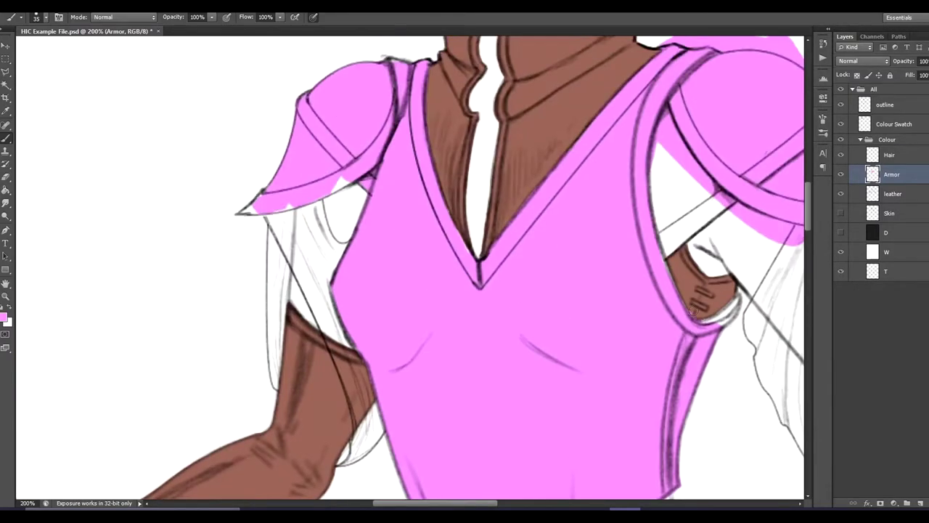
Erase the armor colour overspill around the right shoulder guard, both beneath it and along its top edge
scroll(475, 236, right, 8)
mouse_move(611, 227)
mouse_down()
mouse_move(494, 237)
mouse_move(613, 218)
mouse_move(526, 105)
mouse_up()
scroll(585, 177, up, 4)
mouse_move(375, 191)
mouse_down()
mouse_move(436, 194)
mouse_move(522, 244)
mouse_up()
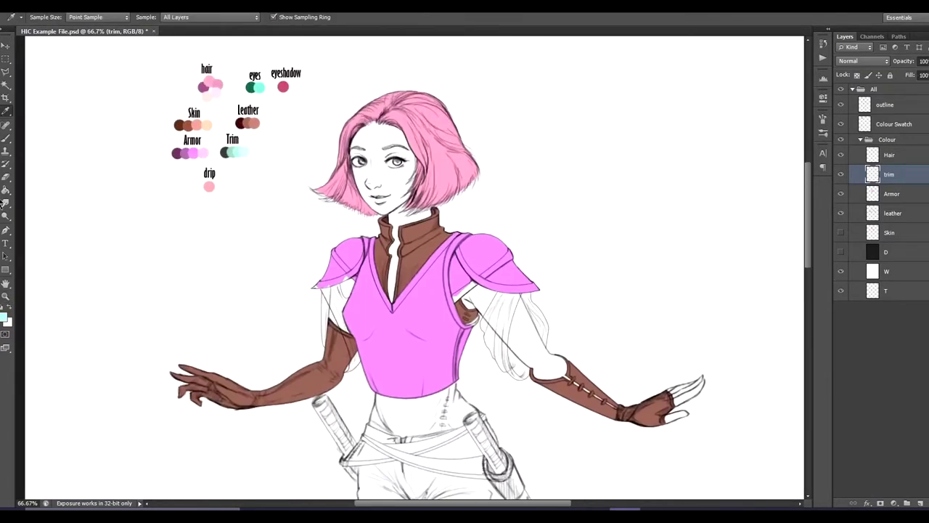
Paint the neckline, armhole and shoulder guard bands in light aqua on the trim layer
key(z)
double_click(369, 274)
key(b)
mouse_move(315, 273)
mouse_down()
mouse_move(328, 242)
mouse_move(438, 383)
mouse_up()
drag(264, 196, 328, 287)
drag(309, 269, 201, 309)
mouse_move(439, 384)
mouse_down()
mouse_move(495, 292)
mouse_move(606, 319)
mouse_move(682, 410)
mouse_up()
drag(626, 341, 787, 206)
drag(632, 192, 792, 316)
drag(626, 467, 393, 466)
drag(558, 314, 643, 311)
key(e)
drag(415, 266, 385, 324)
key(ctrl+z)
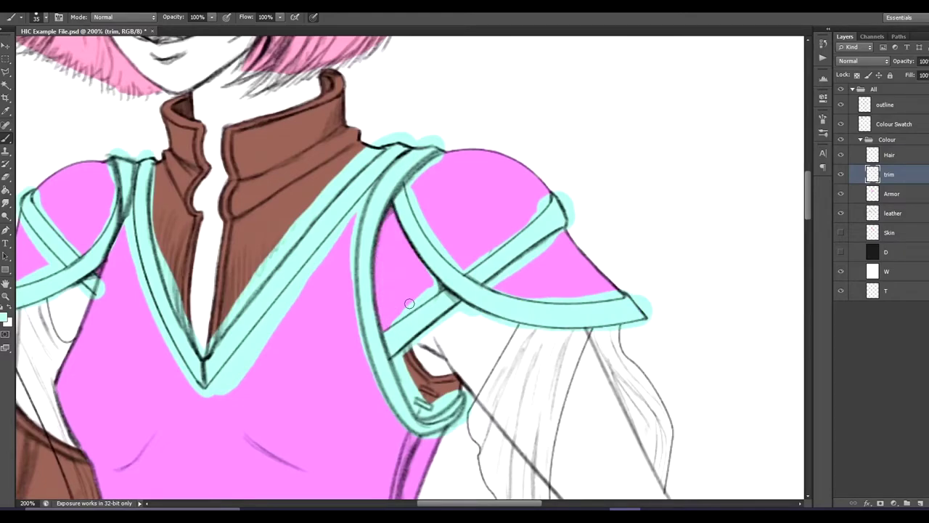
Erase the aqua overspill around the right shoulder guard bands, the armhole band and the neckline's outer edge
mouse_move(423, 271)
mouse_down()
mouse_move(471, 266)
mouse_move(564, 197)
mouse_move(562, 236)
mouse_move(502, 275)
mouse_move(511, 293)
mouse_move(602, 293)
mouse_move(645, 311)
mouse_move(458, 261)
mouse_move(420, 210)
mouse_move(449, 147)
mouse_move(402, 137)
mouse_move(296, 220)
mouse_move(368, 152)
mouse_move(212, 341)
mouse_move(238, 353)
mouse_move(265, 285)
mouse_move(208, 324)
mouse_move(282, 254)
mouse_move(168, 273)
mouse_move(150, 223)
mouse_move(155, 154)
mouse_up()
mouse_move(151, 185)
mouse_down()
mouse_move(142, 240)
mouse_move(175, 309)
mouse_move(154, 195)
mouse_up()
mouse_move(361, 350)
mouse_down()
mouse_move(356, 214)
mouse_move(370, 376)
mouse_move(421, 446)
mouse_move(400, 360)
mouse_move(415, 396)
mouse_move(451, 403)
mouse_move(464, 385)
mouse_move(429, 405)
mouse_move(450, 441)
mouse_move(434, 411)
mouse_up()
mouse_move(422, 332)
mouse_down()
mouse_move(454, 315)
mouse_move(507, 329)
mouse_move(639, 321)
mouse_up()
Clean up the aqua overspill on the left shoulder guard bands and the inner edge of the V neckline using a 9 px brush
key(bracketleft)
key(bracketleft)
key(bracketleft)
key(bracketleft)
key(bracketleft)
key(bracketleft)
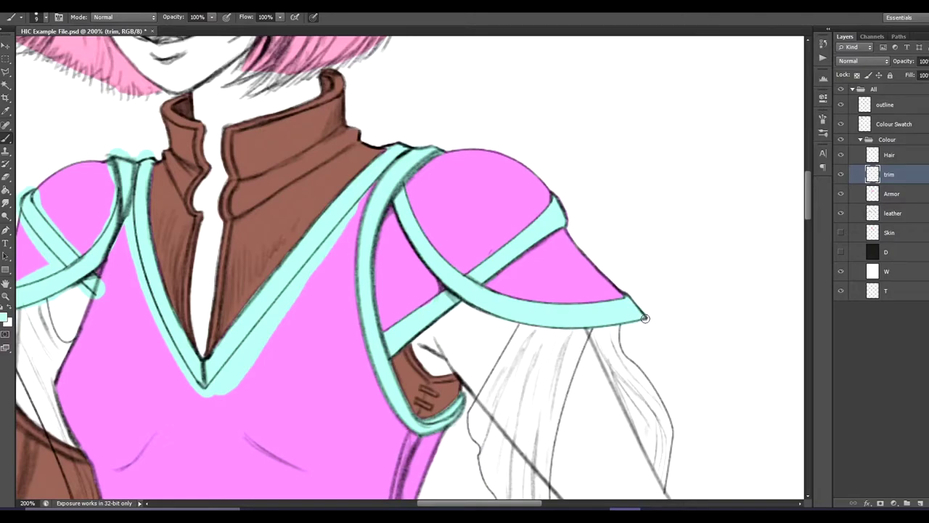
scroll(645, 320, left, 5)
mouse_move(354, 325)
mouse_down()
mouse_move(328, 207)
mouse_move(299, 290)
mouse_move(264, 295)
mouse_up()
mouse_move(195, 320)
mouse_down()
mouse_move(173, 293)
mouse_move(234, 242)
mouse_move(237, 187)
mouse_move(263, 233)
mouse_move(290, 241)
mouse_move(329, 155)
mouse_up()
mouse_move(254, 251)
mouse_down()
mouse_move(243, 270)
mouse_move(190, 289)
mouse_up()
scroll(505, 296, down, 3)
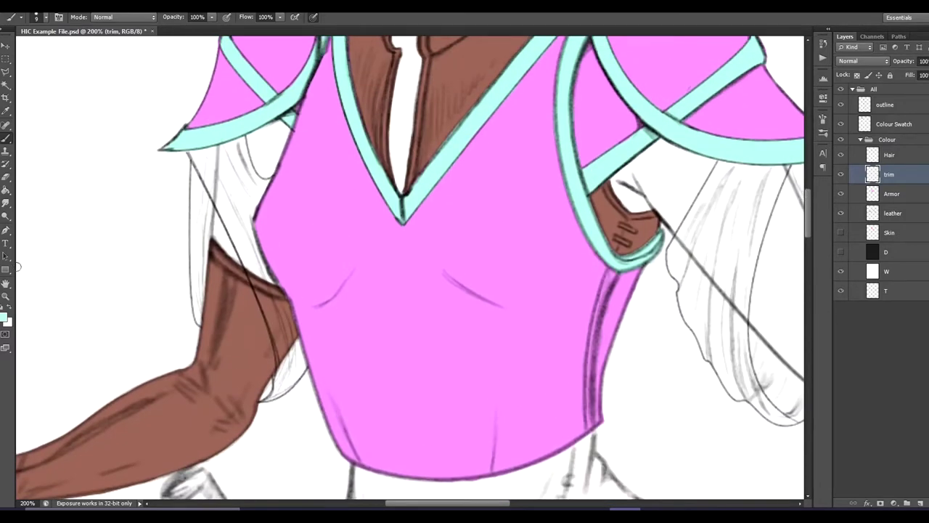
Add a new layer named drip between Armor and leather, and sample the pink drip swatch
key(z)
alt+click(405, 364)
alt+click(406, 364)
key(ctrl+shift+alt+n)
drag(896, 178, 892, 223)
key(i)
click(222, 191)
double_click(893, 213)
text(drip)
key(Return)
Paint the cloth hanging from the left shoulder guard in the drip pink on the drip layer, down to its lower end
key(z)
double_click(309, 324)
key(b)
mouse_move(392, 234)
mouse_down()
mouse_move(448, 277)
mouse_move(472, 261)
mouse_up()
mouse_move(406, 325)
mouse_down()
mouse_move(391, 235)
mouse_move(396, 397)
mouse_up()
drag(450, 348, 484, 421)
click(889, 174)
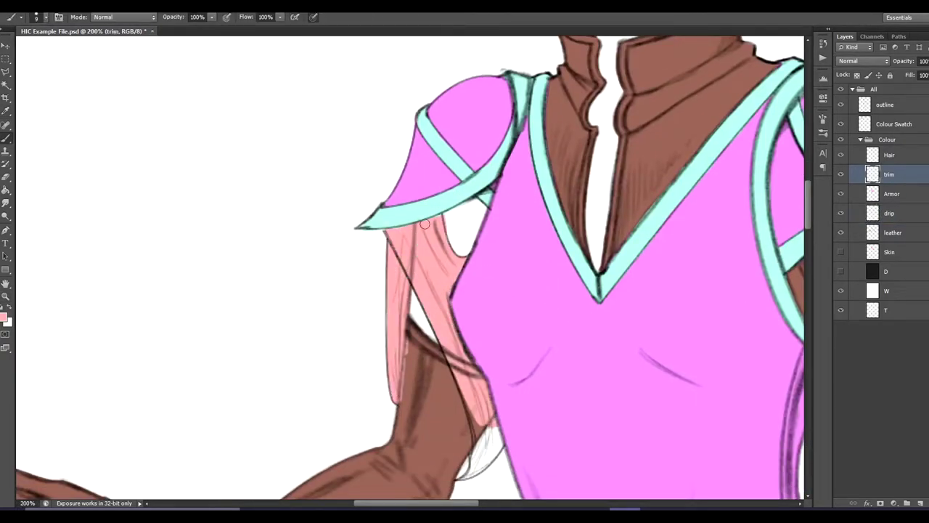
click(894, 213)
scroll(472, 290, down, 3)
mouse_move(475, 276)
mouse_down()
mouse_move(468, 320)
mouse_move(480, 272)
mouse_up()
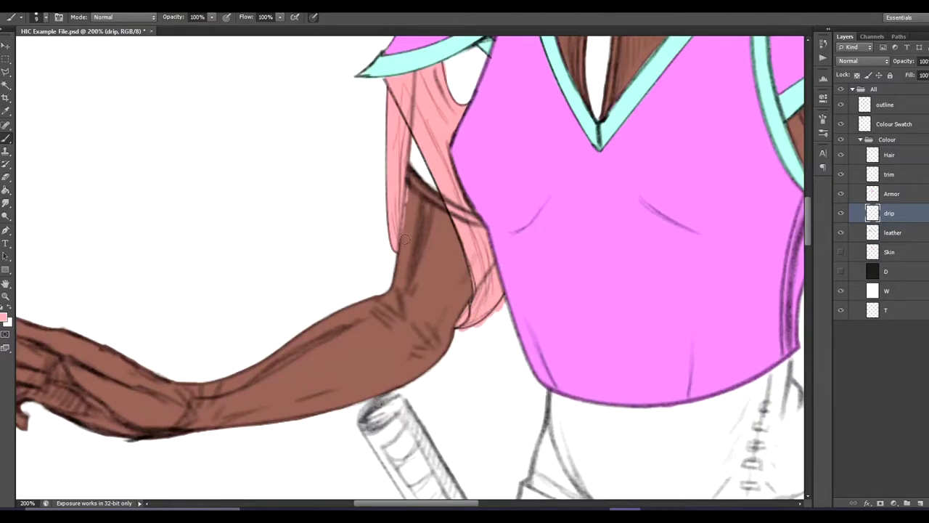
scroll(452, 298, up, 3)
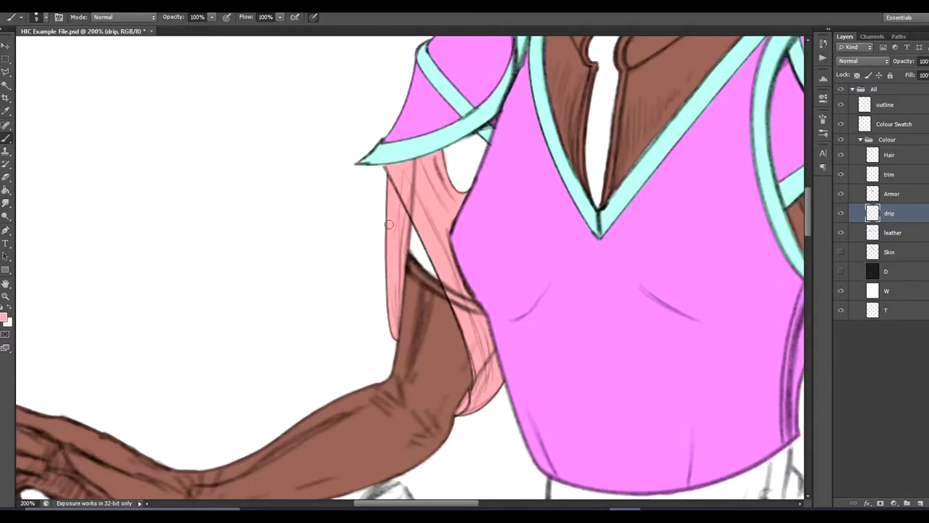
Paint both folds of the cloth hanging from the right shoulder guard in the drip pink on the drip layer
drag(460, 505, 537, 505)
mouse_move(460, 348)
mouse_down()
mouse_move(464, 266)
mouse_move(476, 263)
mouse_move(439, 182)
mouse_up()
click(905, 176)
click(889, 213)
mouse_move(454, 374)
mouse_down()
mouse_move(408, 328)
mouse_move(391, 266)
mouse_move(413, 275)
mouse_move(427, 208)
mouse_up()
mouse_move(422, 338)
mouse_down()
mouse_move(460, 409)
mouse_move(423, 352)
mouse_move(478, 395)
mouse_move(448, 326)
mouse_move(491, 376)
mouse_move(466, 350)
mouse_move(490, 404)
mouse_move(471, 410)
mouse_move(498, 432)
mouse_move(517, 423)
mouse_move(522, 404)
mouse_move(507, 382)
mouse_move(533, 422)
mouse_up()
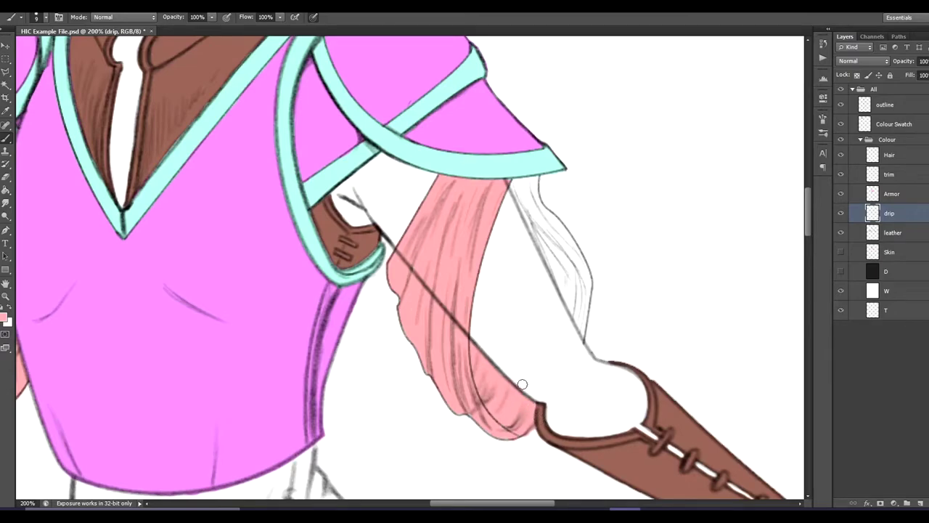
mouse_move(539, 232)
mouse_down()
mouse_move(584, 334)
mouse_move(585, 270)
mouse_move(534, 193)
mouse_move(583, 265)
mouse_move(545, 222)
mouse_move(550, 246)
mouse_move(519, 227)
mouse_move(536, 221)
mouse_move(540, 239)
mouse_move(522, 198)
mouse_move(554, 271)
mouse_move(518, 186)
mouse_move(533, 190)
mouse_move(537, 177)
mouse_move(508, 183)
mouse_up()
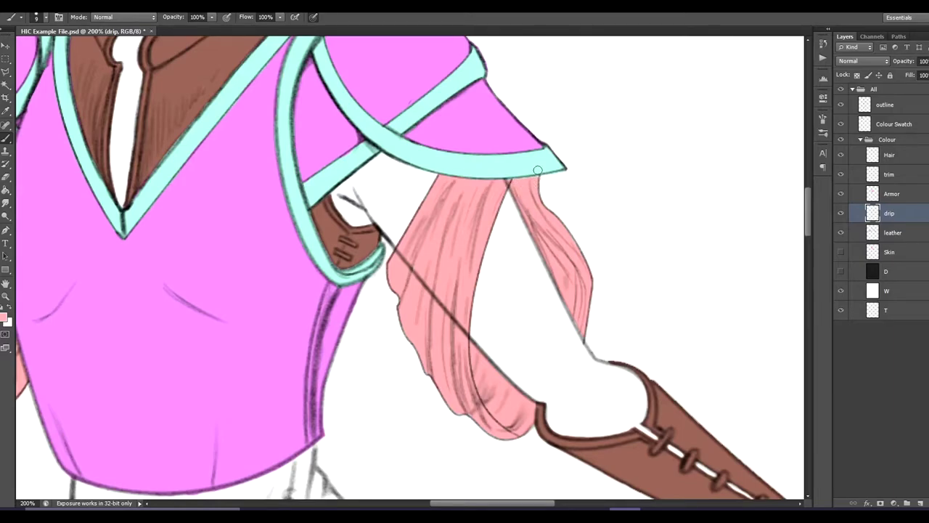
Show the dark background layer D and lighten it to mid grey with a Hue/Saturation Lightness of +18
click(891, 176)
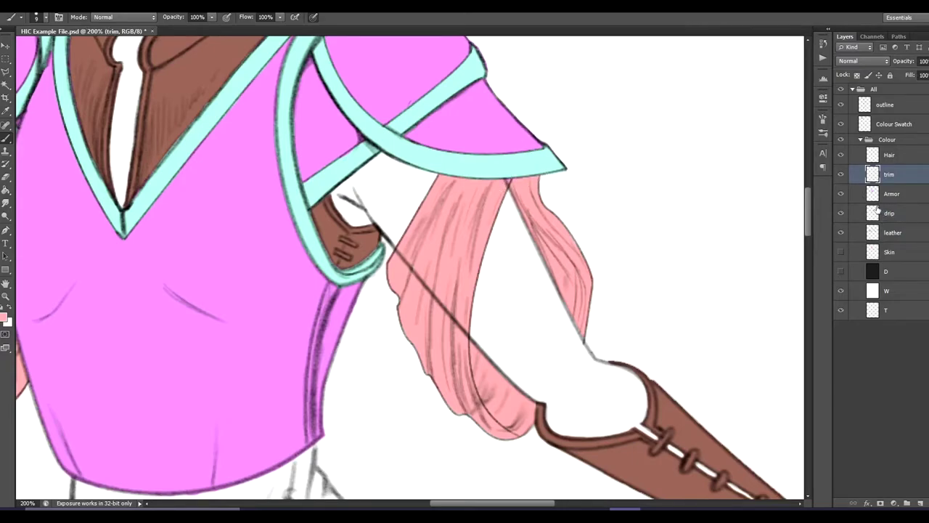
click(842, 272)
click(889, 276)
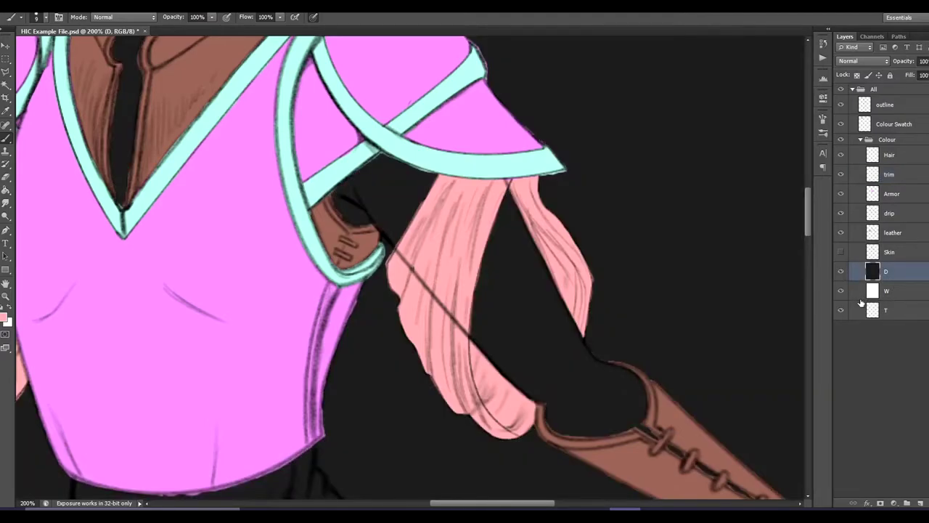
key(ctrl+u)
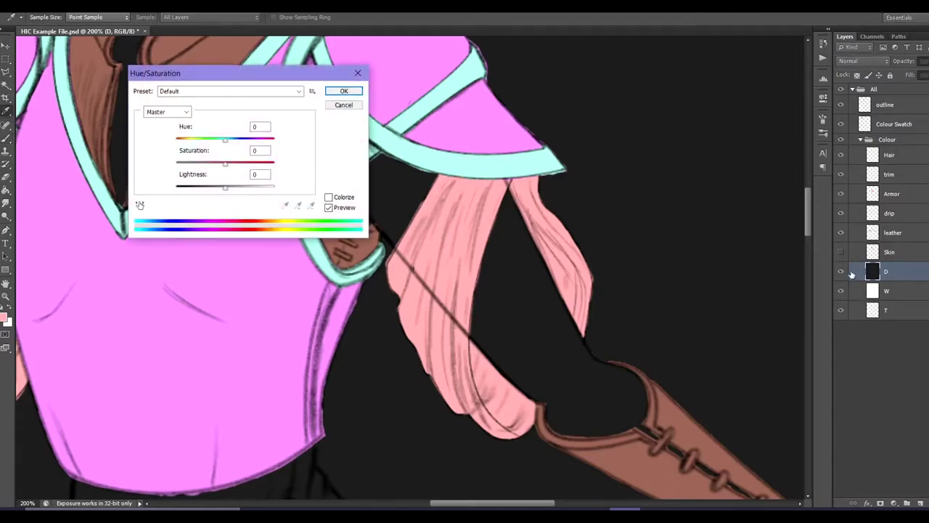
drag(225, 187, 233, 188)
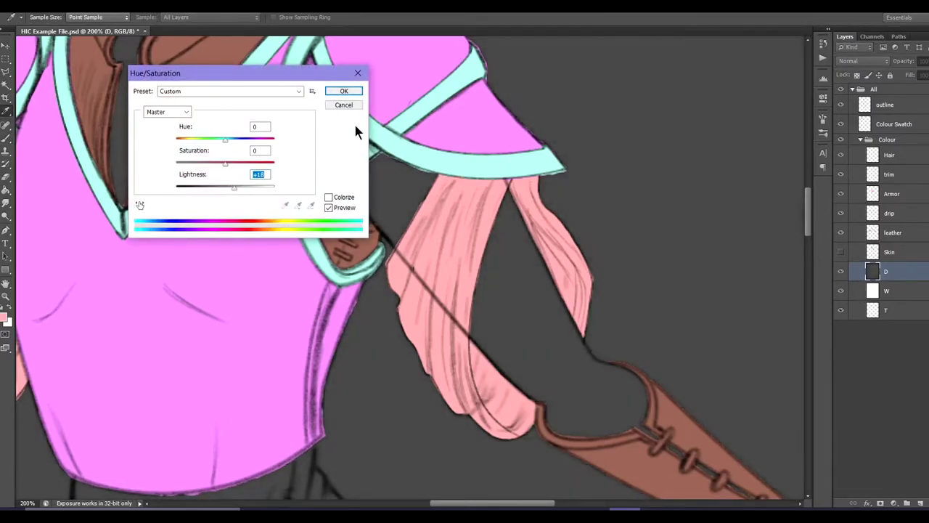
click(353, 93)
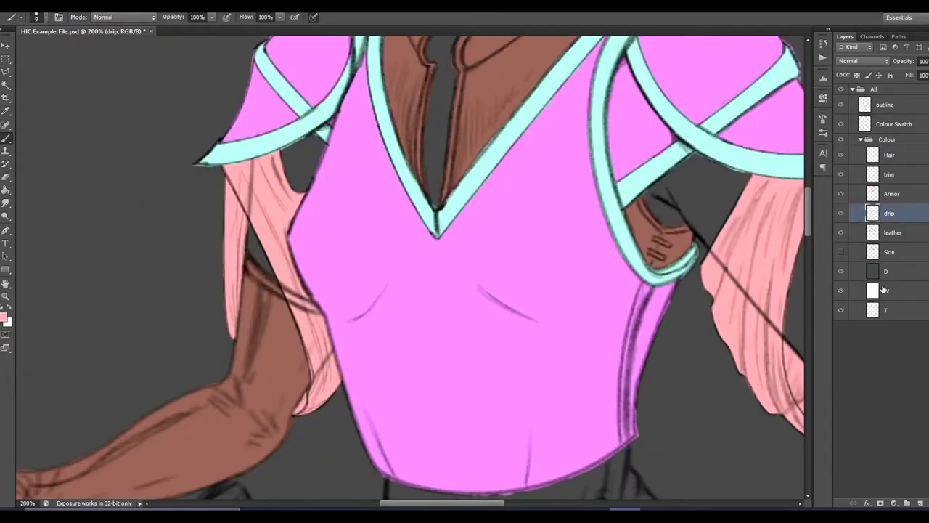
Show the Skin layer and inspect the trim and Armor layer edges against the grey background, down to the waist
click(842, 252)
click(886, 253)
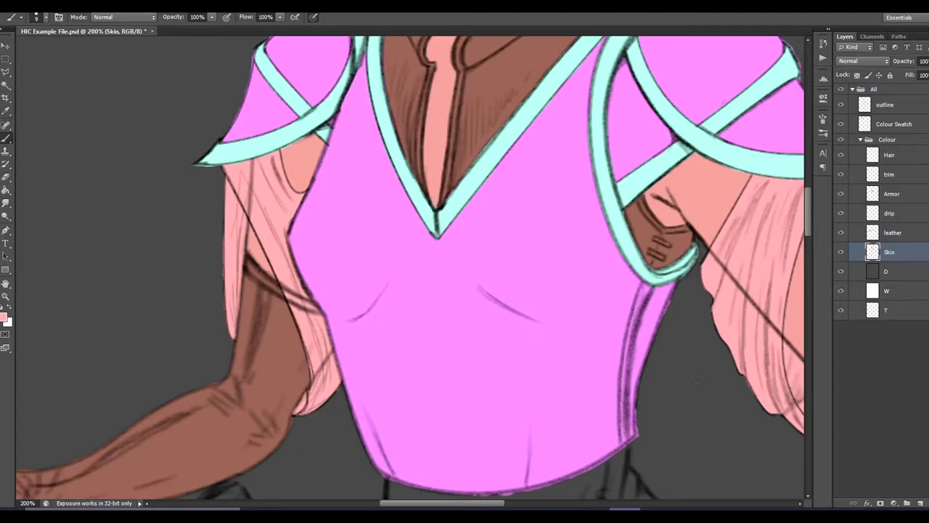
mouse_move(496, 506)
mouse_down()
mouse_move(577, 504)
mouse_move(511, 505)
mouse_up()
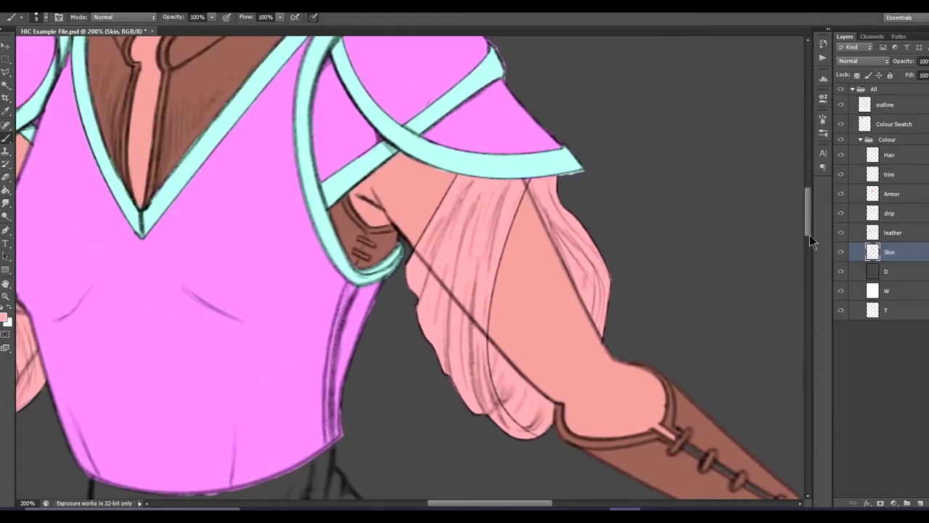
click(896, 176)
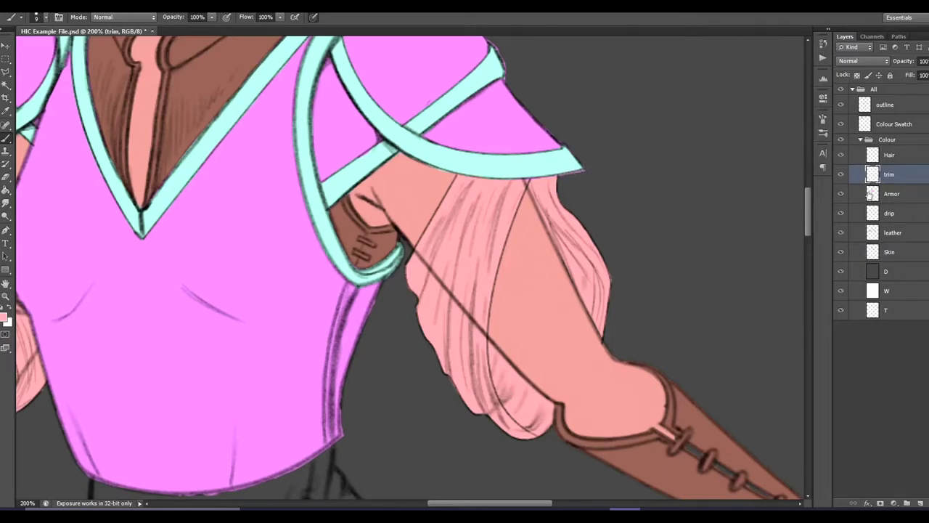
click(899, 194)
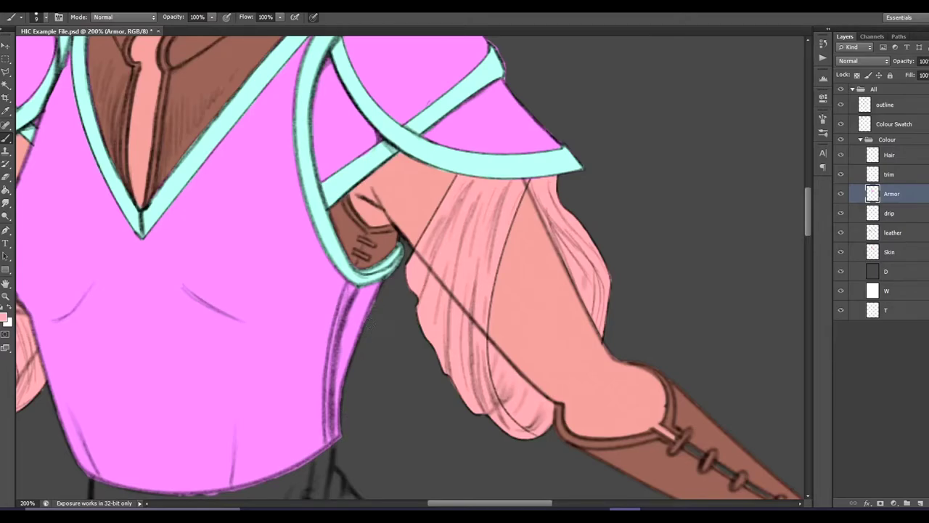
drag(437, 505, 394, 505)
drag(809, 235, 811, 251)
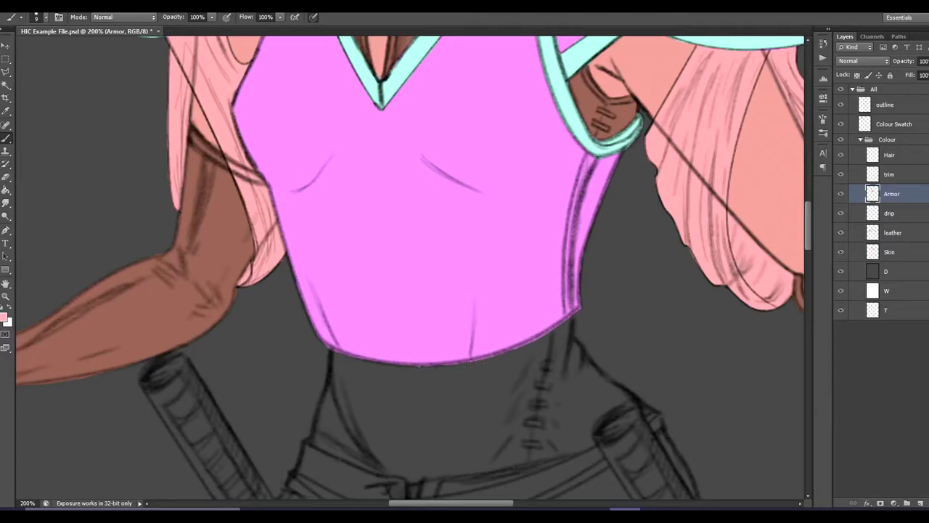
Select all the base colour layers from Hair to Skin and give them a red colour label
click(911, 155)
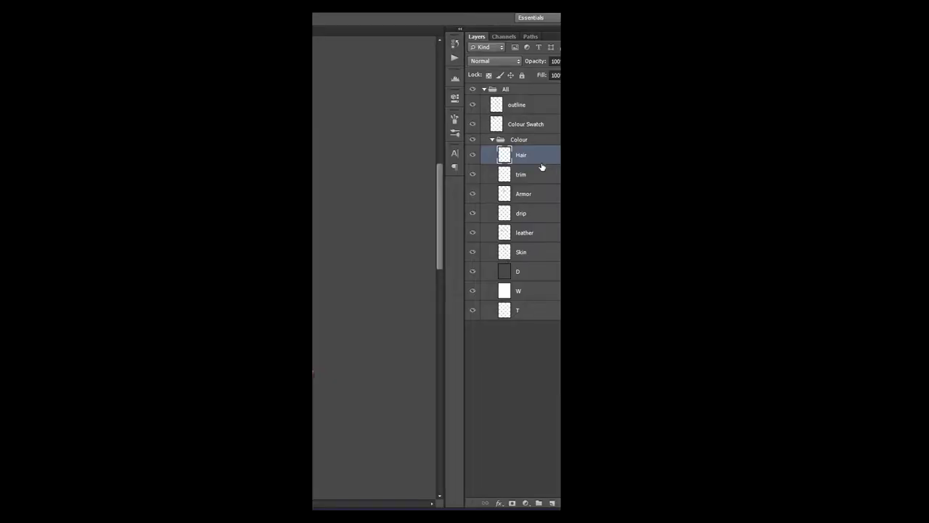
shift+click(538, 250)
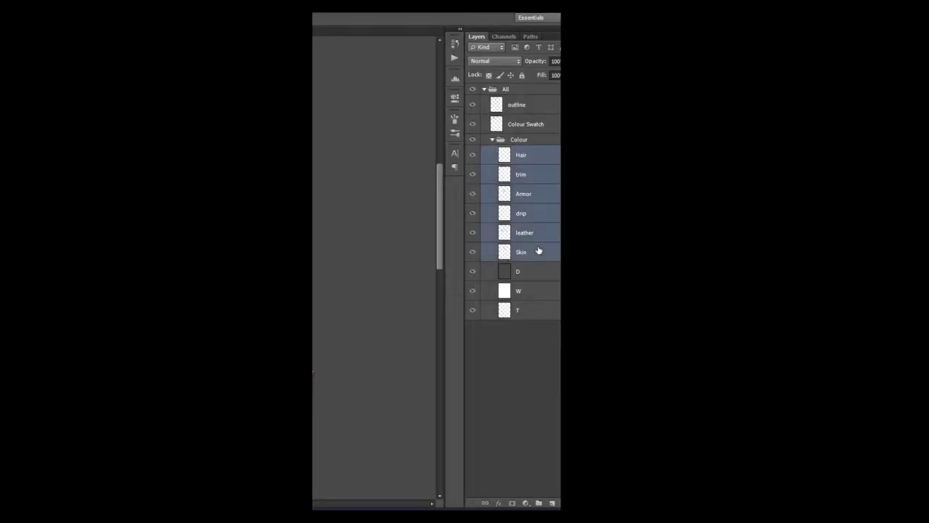
right_click(538, 249)
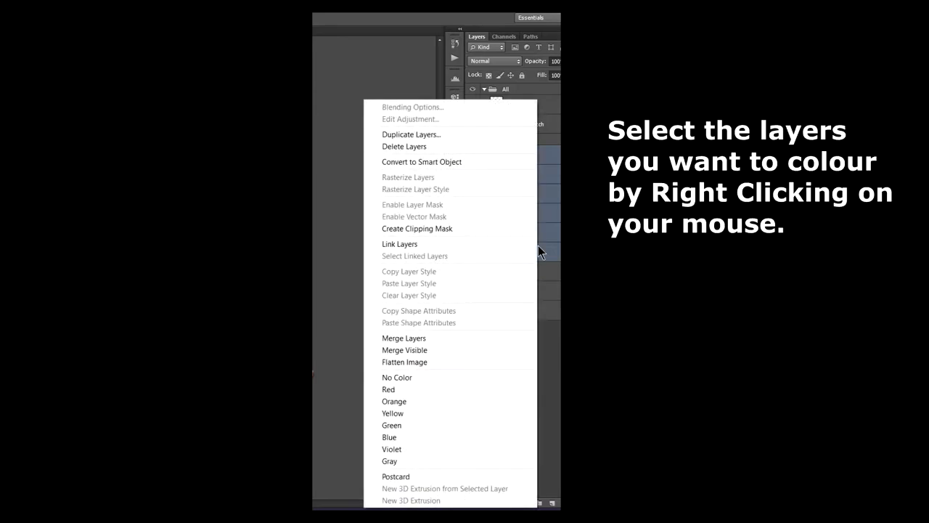
click(406, 390)
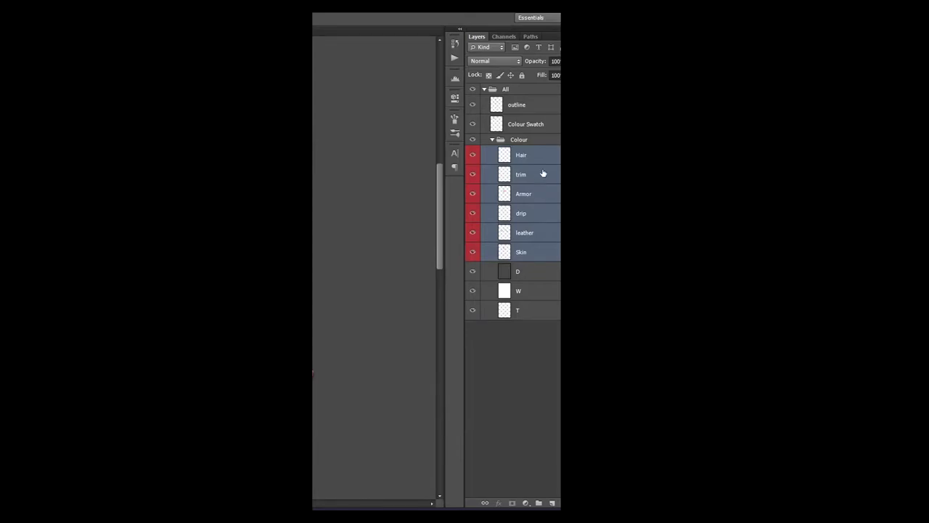
Duplicate the six base colour layers and label the copies violet as shadow bases
drag(535, 193, 538, 450)
drag(552, 492, 554, 504)
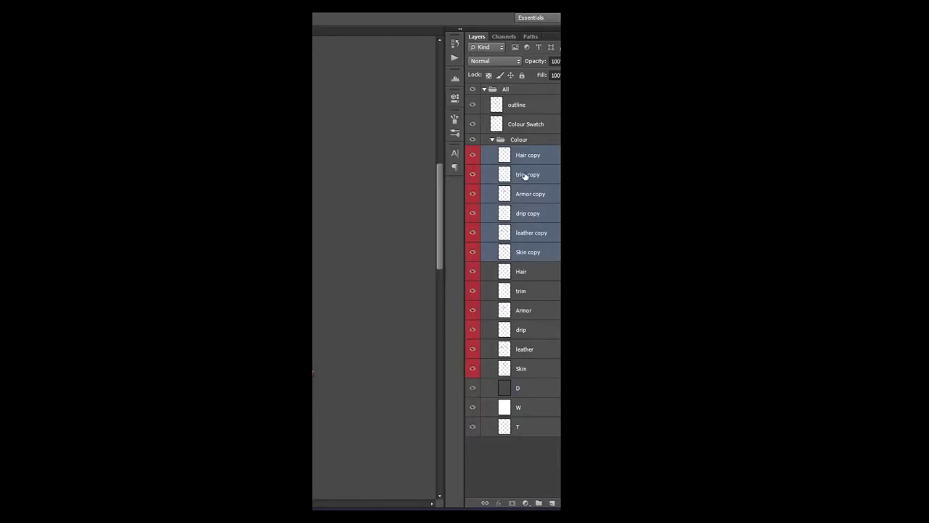
right_click(524, 176)
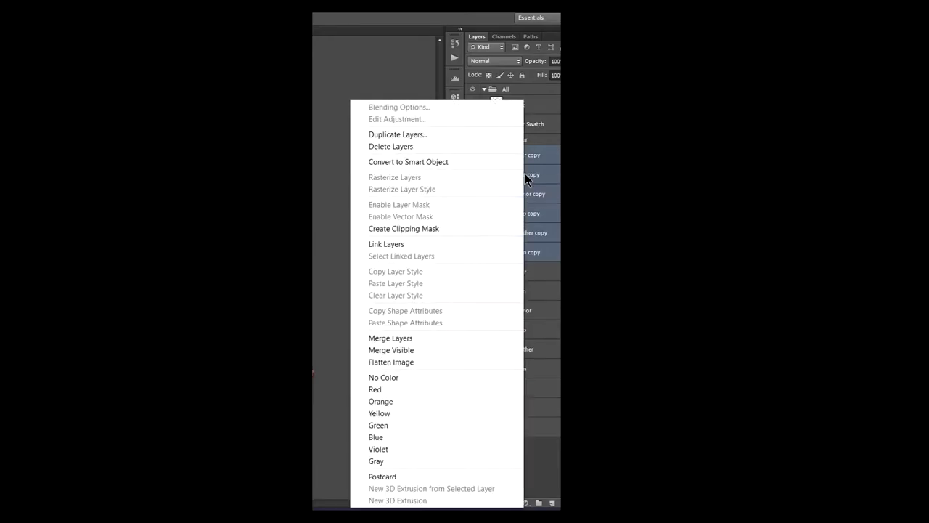
click(393, 448)
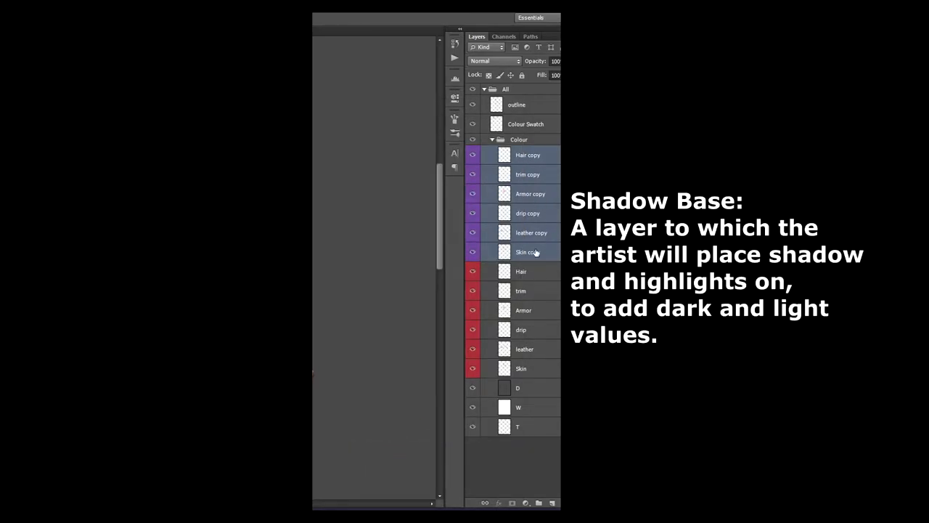
Reorder the violet copies so that each one sits directly above its matching red base layer
click(536, 252)
drag(536, 252, 535, 356)
drag(536, 241, 532, 310)
drag(527, 216, 526, 243)
drag(525, 182, 525, 209)
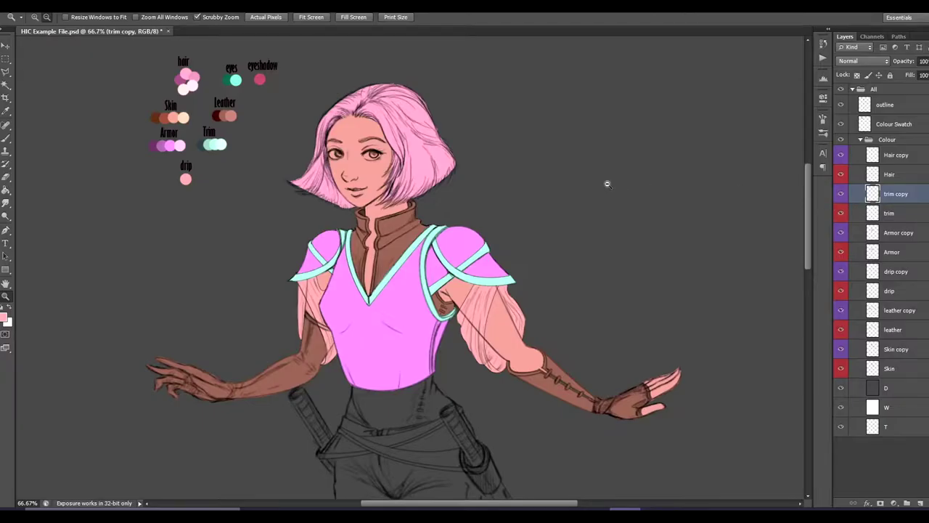
Turn the trim copy and Hair copy layers white with a Hue/Saturation Lightness of +100 on each
key(ctrl+u)
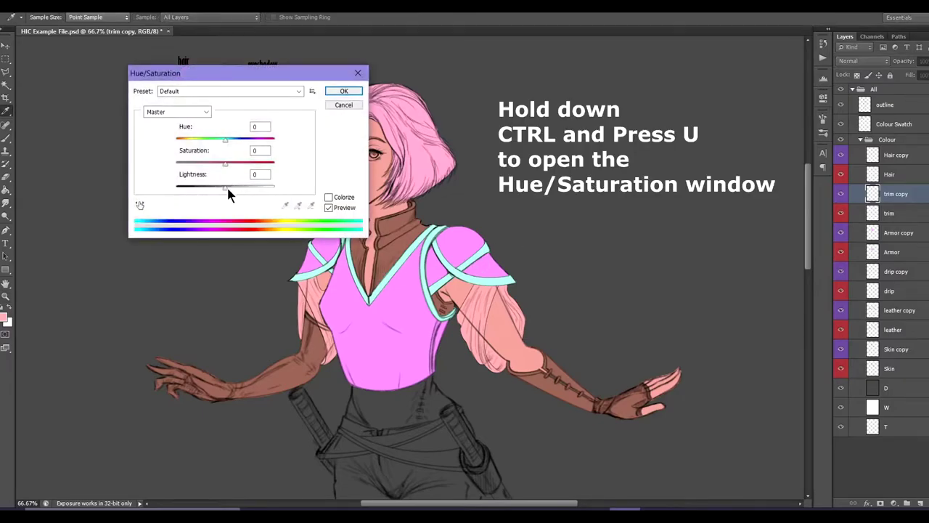
drag(224, 188, 285, 195)
click(344, 90)
key(z)
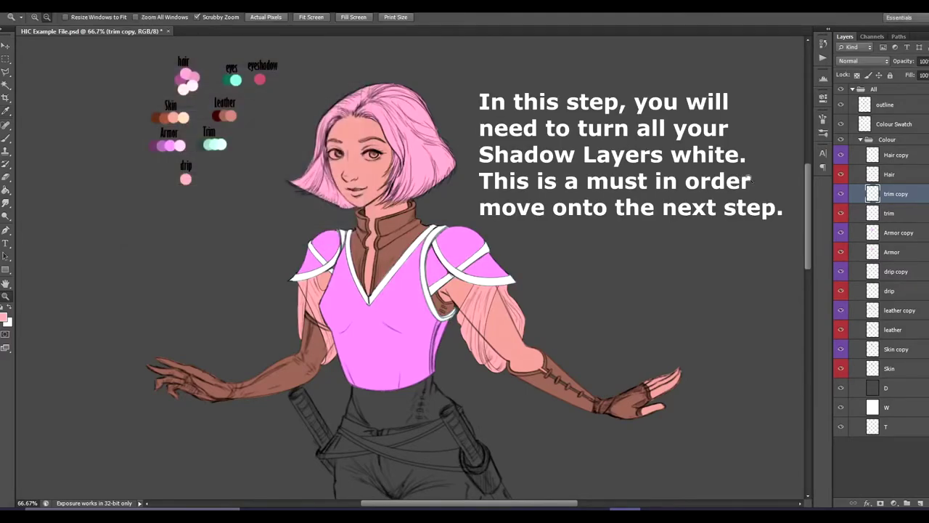
click(901, 157)
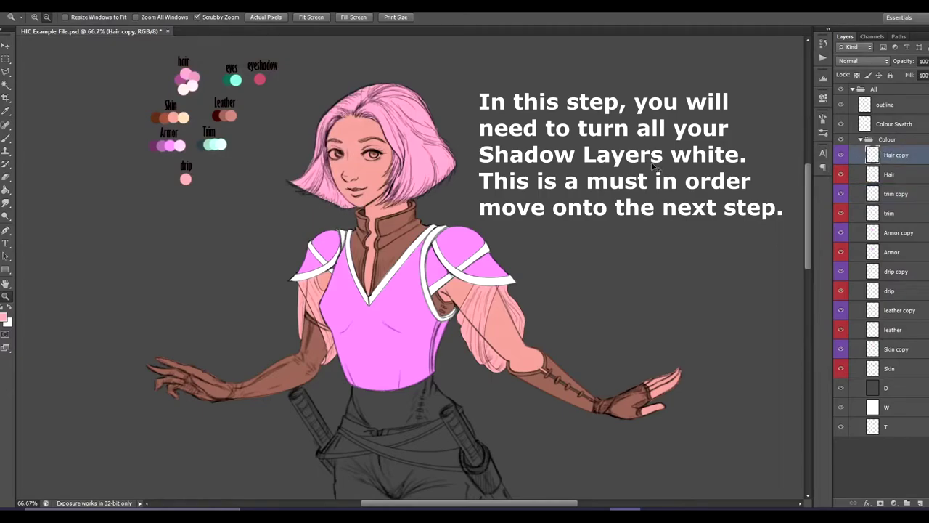
key(ctrl+u)
drag(224, 187, 328, 183)
click(344, 91)
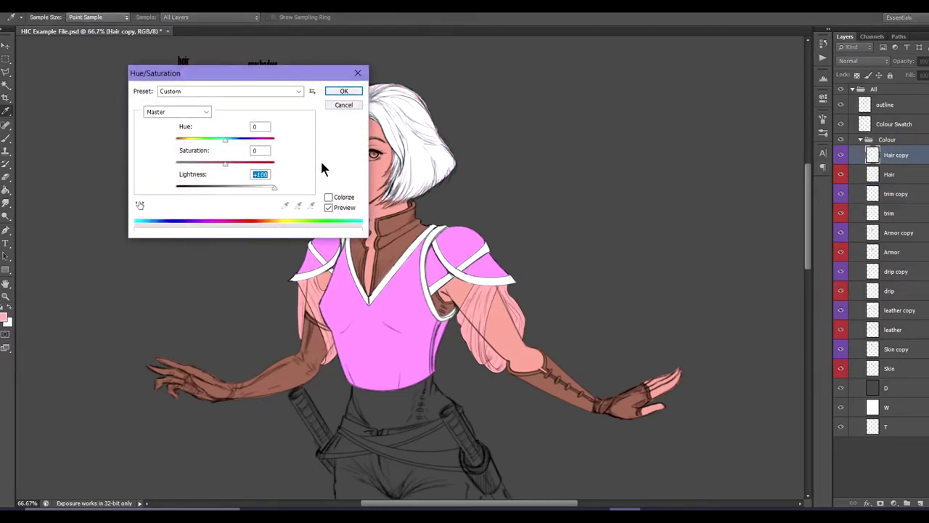
Turn the Armor copy and drip copy layers white by raising their Hue/Saturation Lightness to the maximum
click(902, 236)
key(ctrl+u)
drag(225, 187, 322, 189)
click(344, 91)
click(913, 273)
key(ctrl+u)
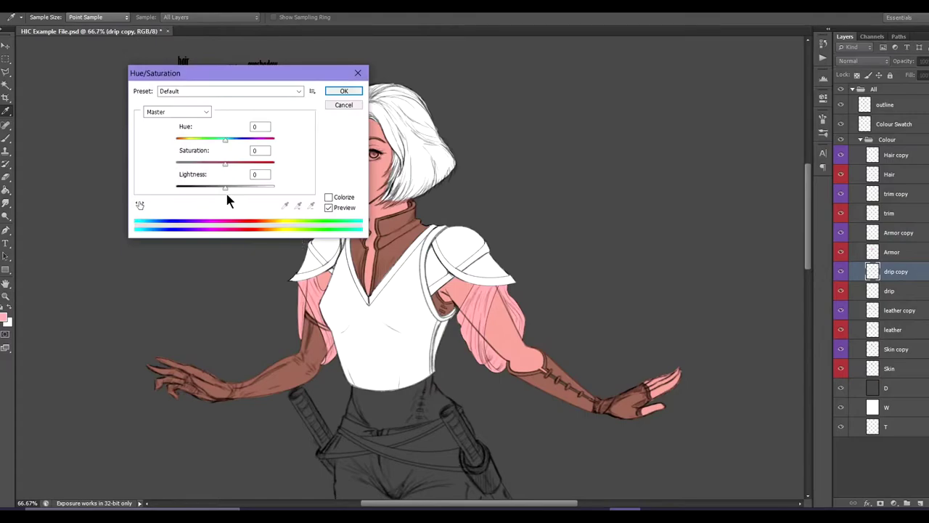
drag(225, 187, 395, 115)
click(344, 91)
Turn the leather copy and Skin copy layers white by raising their Hue/Saturation Lightness to the maximum
click(900, 310)
key(ctrl+u)
drag(225, 187, 357, 96)
key(Return)
click(900, 349)
key(ctrl+u)
drag(224, 191, 275, 188)
key(Return)
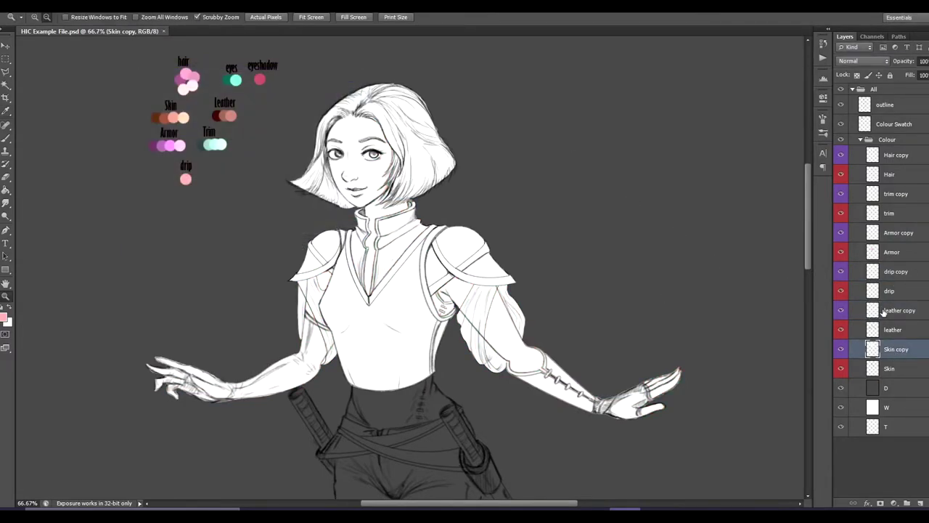
Reset the default colours and set the foreground to the near-black red 0e0000 for shadows
key(d)
click(6, 317)
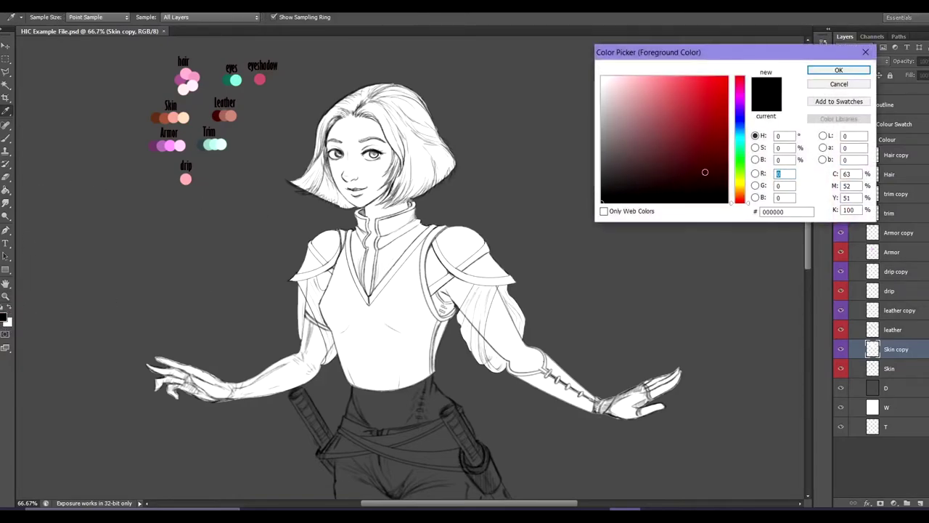
drag(717, 154, 678, 187)
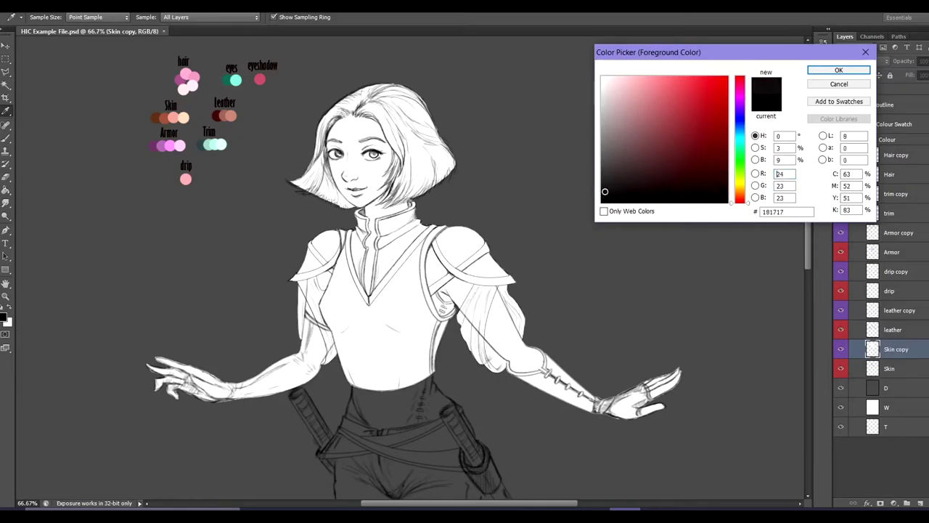
mouse_move(604, 191)
mouse_down()
mouse_move(689, 180)
mouse_move(729, 196)
mouse_up()
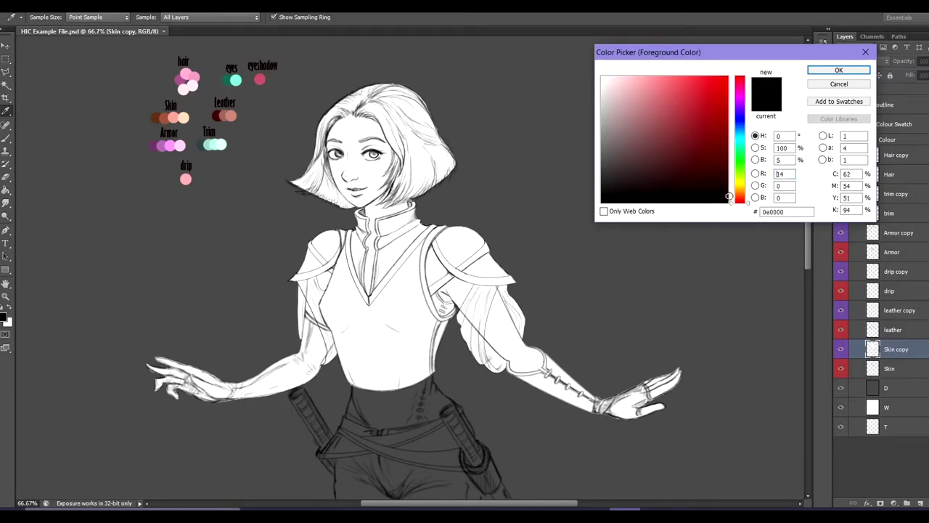
click(838, 70)
key(z)
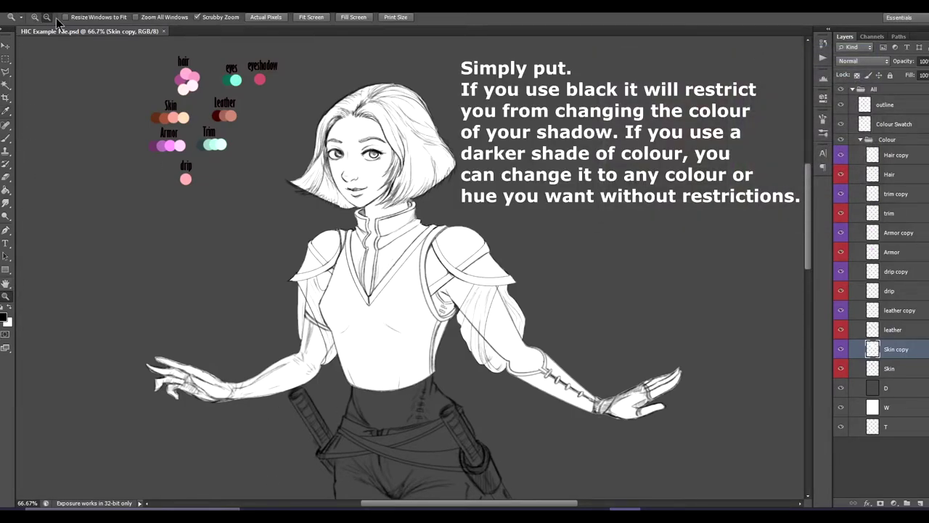
Select every layer from Hair copy down to Skin and lock their transparent pixels
click(900, 156)
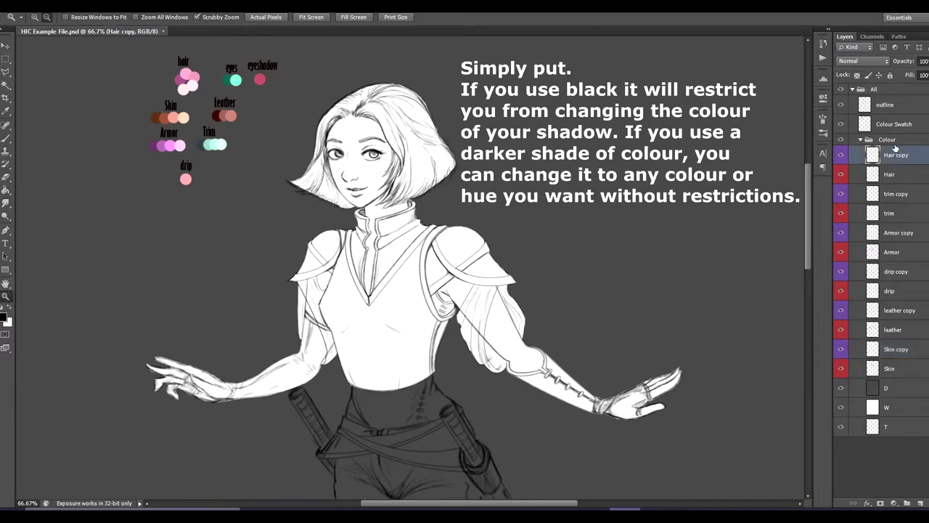
shift+click(902, 371)
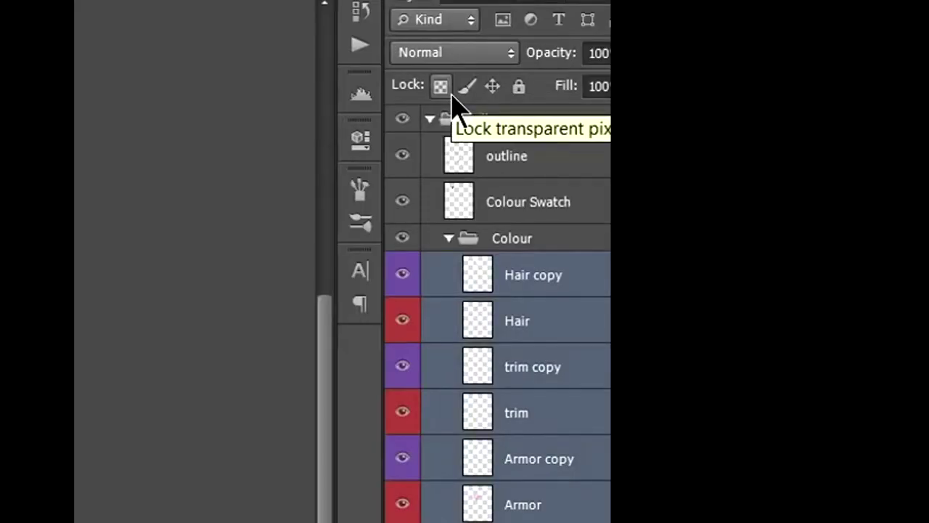
click(450, 91)
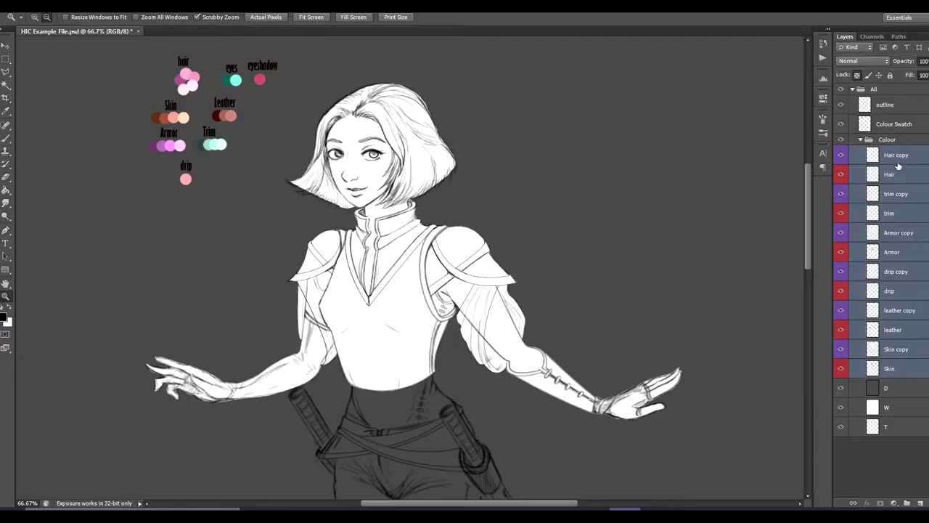
Test the transparency lock by painting broad dark strokes across the hair on the Hair copy layer, and undo them
click(899, 157)
key(b)
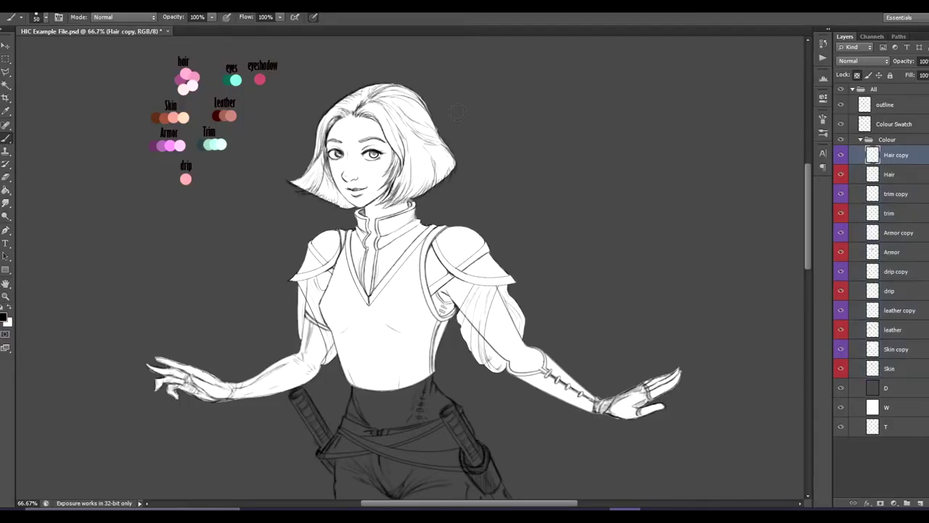
mouse_move(428, 122)
mouse_down()
mouse_move(298, 182)
mouse_move(435, 138)
mouse_move(338, 196)
mouse_move(503, 128)
mouse_up()
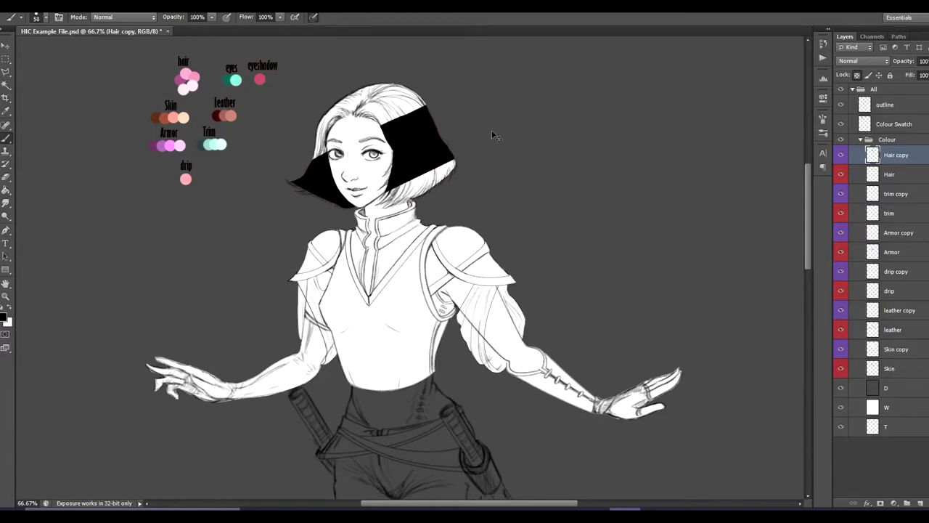
key(ctrl+z)
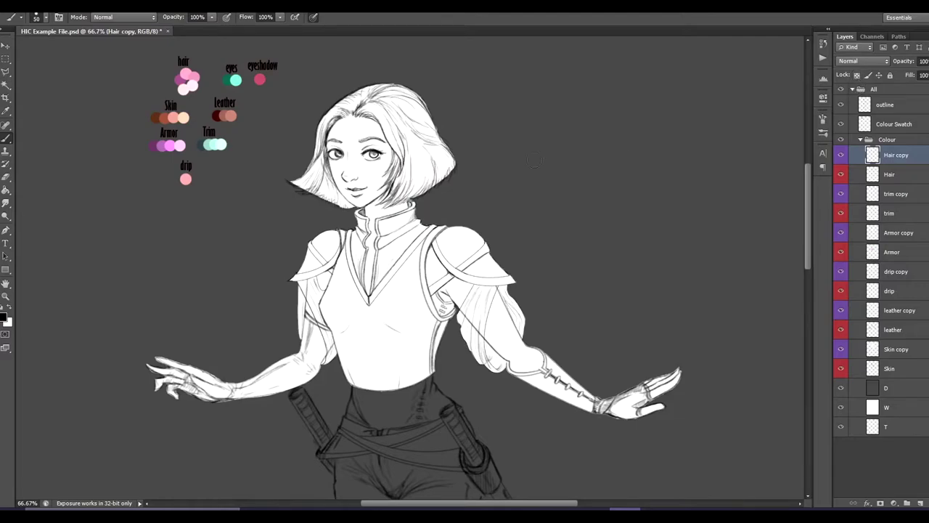
Compare a broad dark stroke across the hair with transparency unlocked and with it locked, and undo both strokes
mouse_move(466, 116)
mouse_down()
mouse_move(249, 216)
mouse_move(486, 104)
mouse_up()
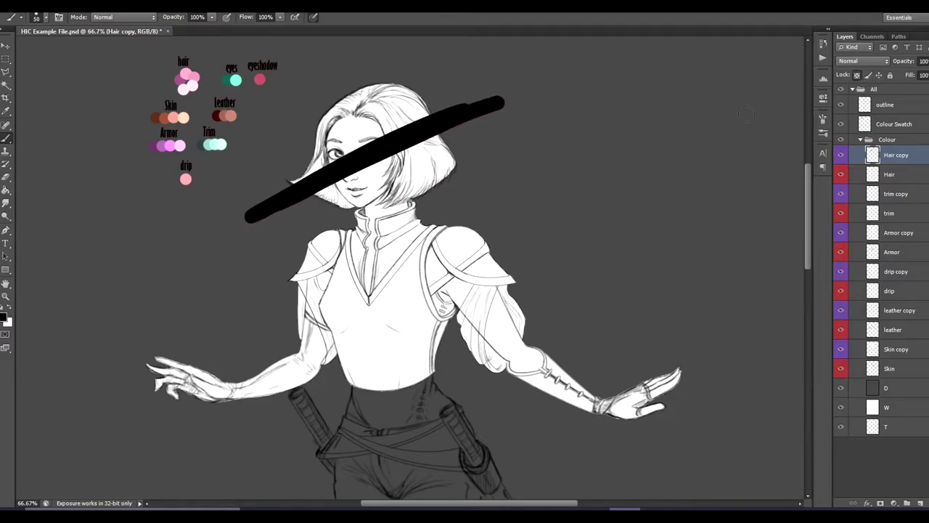
mouse_move(385, 111)
mouse_down()
mouse_move(327, 132)
mouse_move(396, 97)
mouse_move(424, 103)
mouse_up()
key(ctrl+alt+z)
key(ctrl+alt+z)
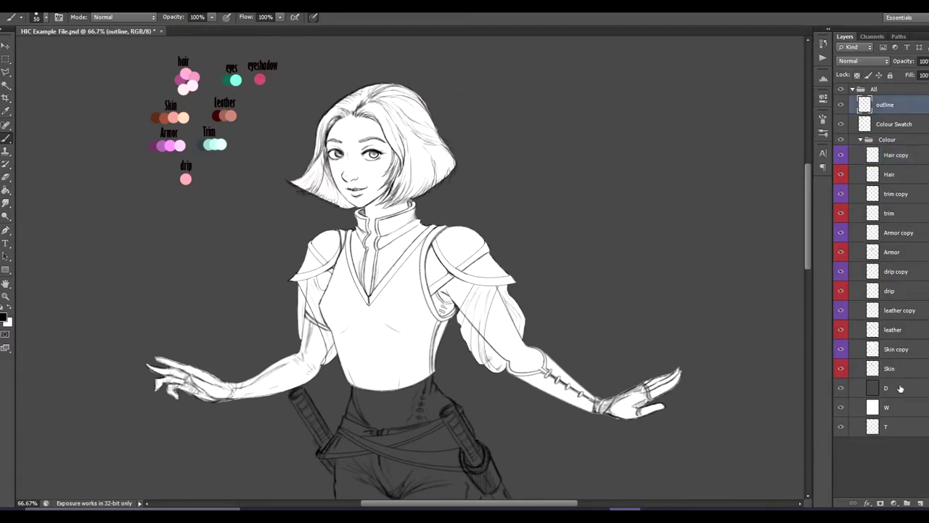
Add a new layer above outline and draw two arrows aimed at the character's head and shoulder, with the word "or" between them
click(920, 503)
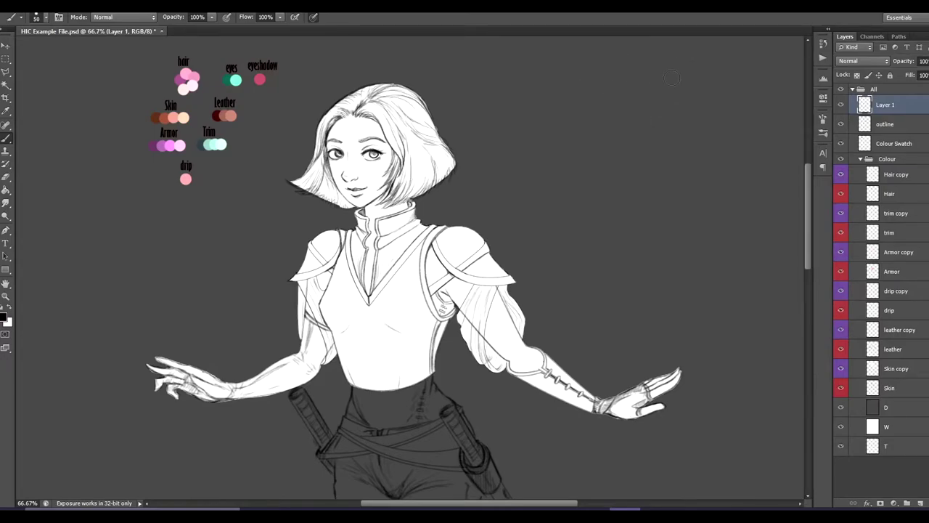
drag(654, 83, 557, 131)
mouse_move(570, 100)
mouse_down()
mouse_move(549, 135)
mouse_move(577, 148)
mouse_up()
drag(749, 203, 571, 267)
mouse_move(585, 230)
mouse_down()
mouse_move(583, 275)
mouse_move(614, 293)
mouse_up()
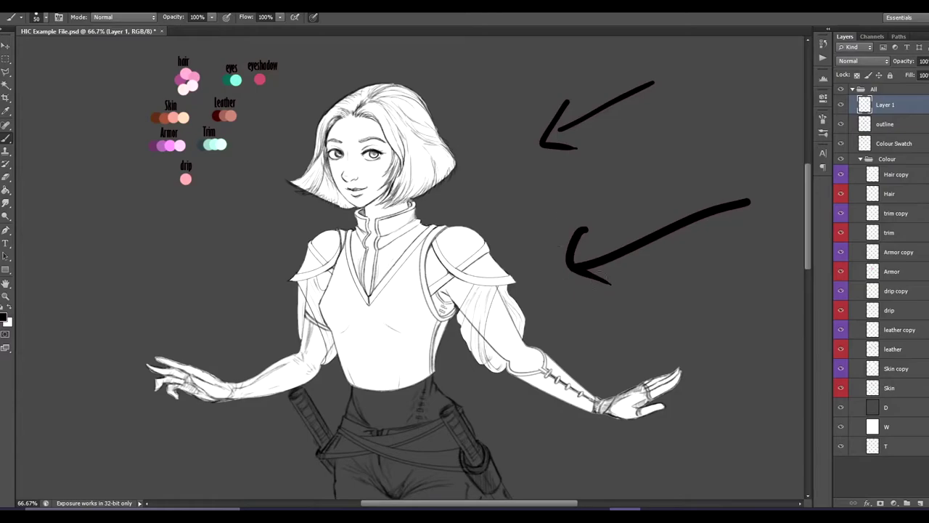
drag(595, 183, 614, 174)
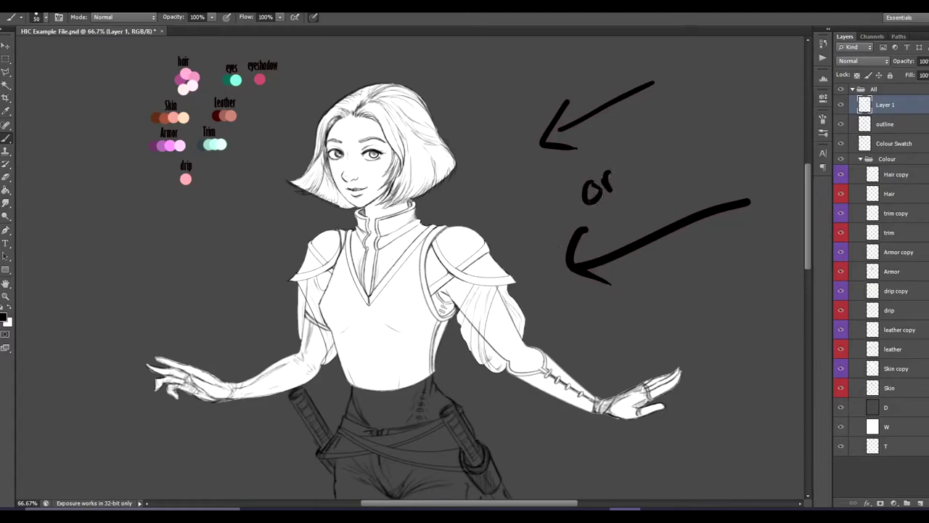
Draw two arrows aimed at the character from the opposite side, and delete the arrow layer
drag(91, 247, 220, 302)
mouse_move(182, 268)
mouse_down()
mouse_move(250, 303)
mouse_move(198, 327)
mouse_up()
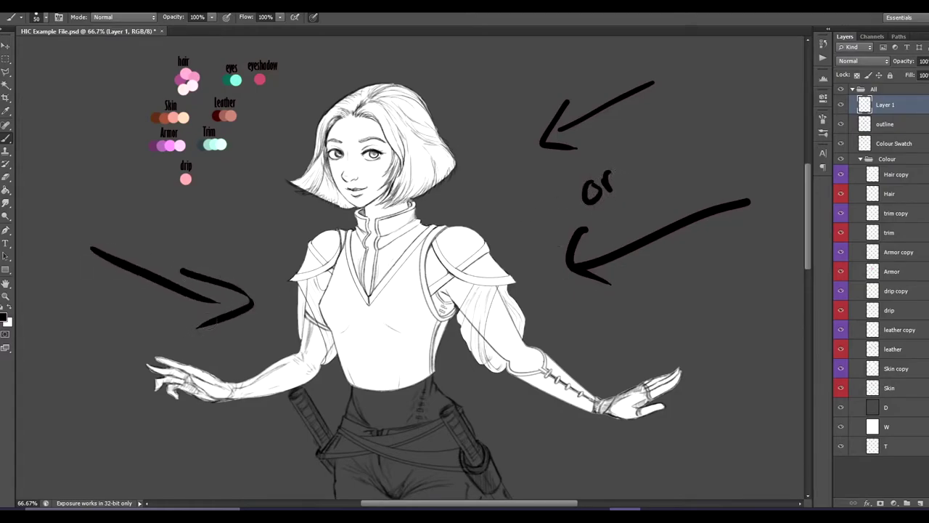
mouse_move(97, 124)
mouse_down()
mouse_move(260, 162)
mouse_move(266, 178)
mouse_up()
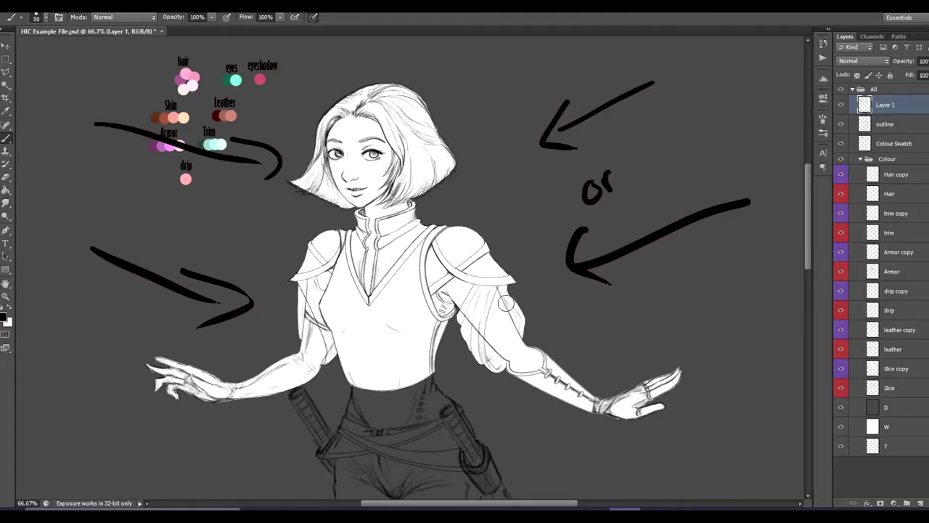
mouse_move(924, 114)
mouse_down()
mouse_move(900, 247)
mouse_move(907, 468)
mouse_move(921, 504)
mouse_up()
Add an empty layer above outline and draw diagonal light-direction arrows landing on the face, the chest and the forearm
click(920, 504)
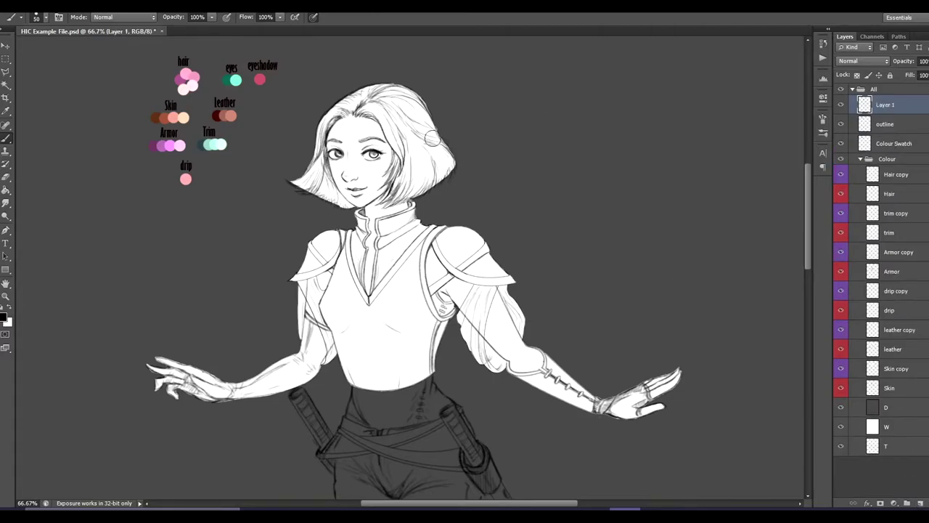
mouse_move(362, 176)
mouse_down()
mouse_move(425, 94)
mouse_move(468, 58)
mouse_up()
mouse_move(379, 107)
mouse_down()
mouse_move(361, 182)
mouse_move(379, 177)
mouse_up()
drag(377, 301, 483, 171)
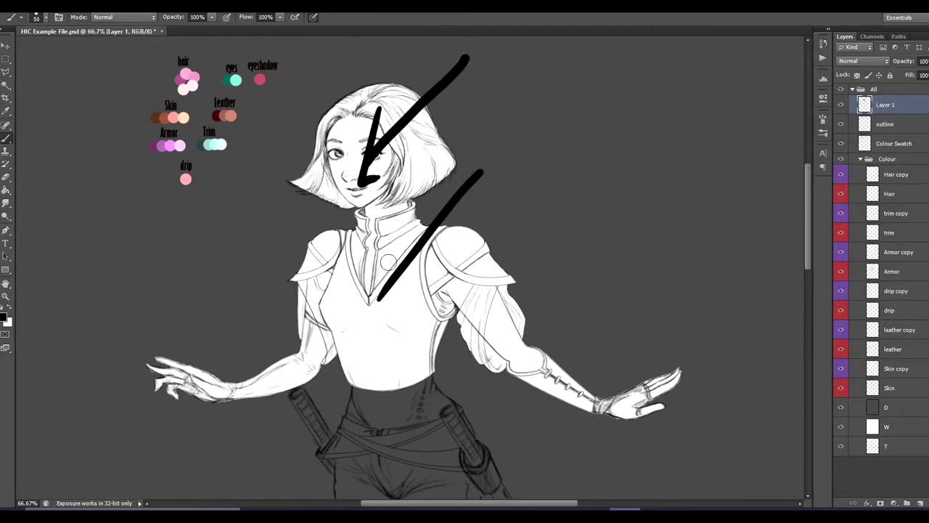
drag(390, 245, 416, 307)
drag(544, 370, 623, 313)
mouse_move(549, 333)
mouse_down()
mouse_move(543, 360)
mouse_move(596, 363)
mouse_up()
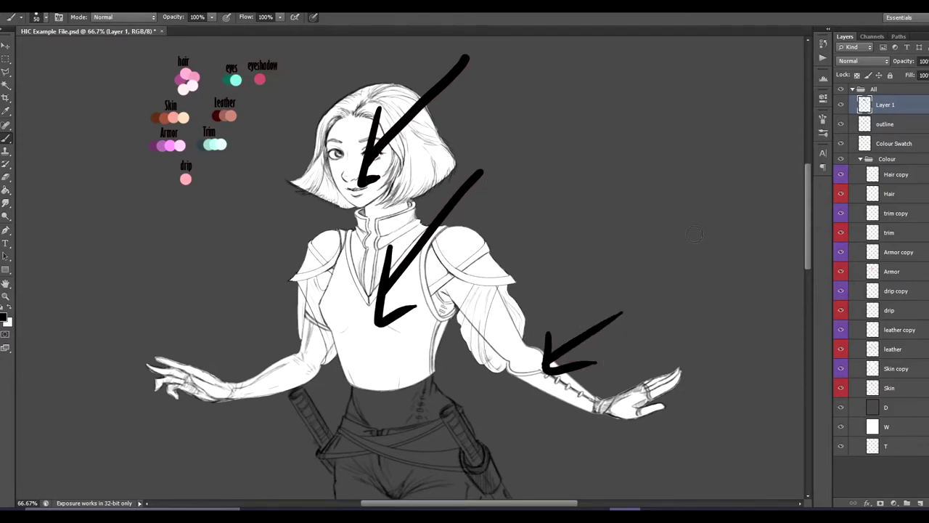
Circle the tails of the three light arrows, add arrow marks over the opposite arm and torso, and hide Layer 1
mouse_move(437, 48)
mouse_down()
mouse_move(464, 56)
mouse_move(438, 45)
mouse_up()
mouse_move(455, 153)
mouse_down()
mouse_move(476, 190)
mouse_move(452, 150)
mouse_up()
mouse_move(621, 296)
mouse_down()
mouse_move(615, 318)
mouse_move(631, 312)
mouse_up()
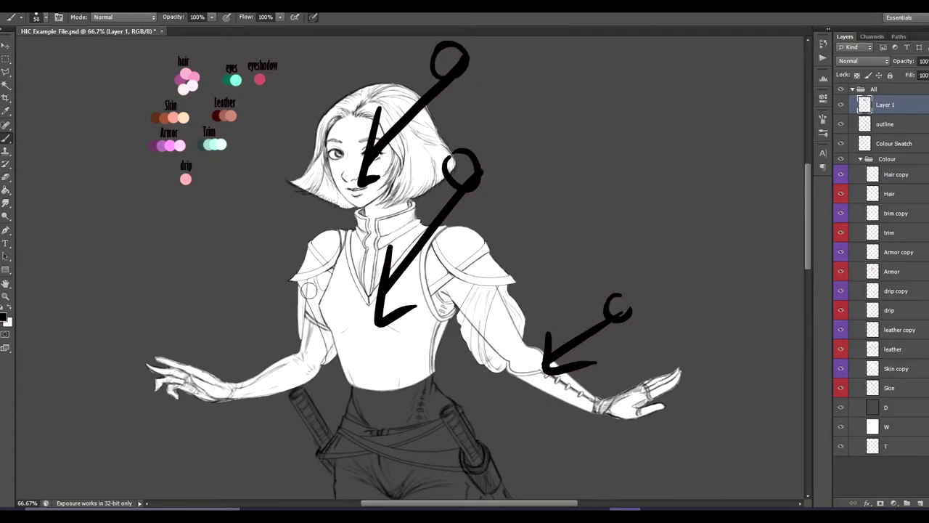
mouse_move(289, 256)
mouse_down()
mouse_move(249, 231)
mouse_move(319, 260)
mouse_up()
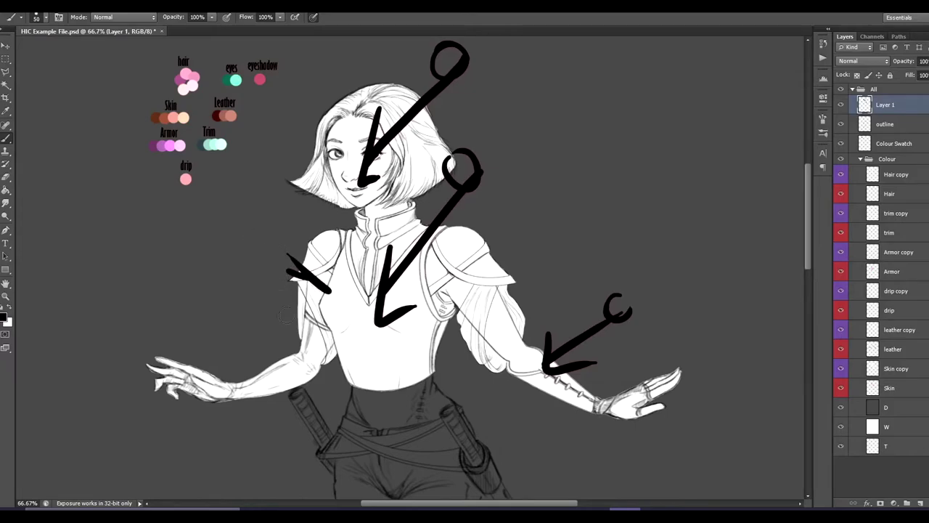
drag(187, 258, 346, 349)
drag(344, 327, 347, 350)
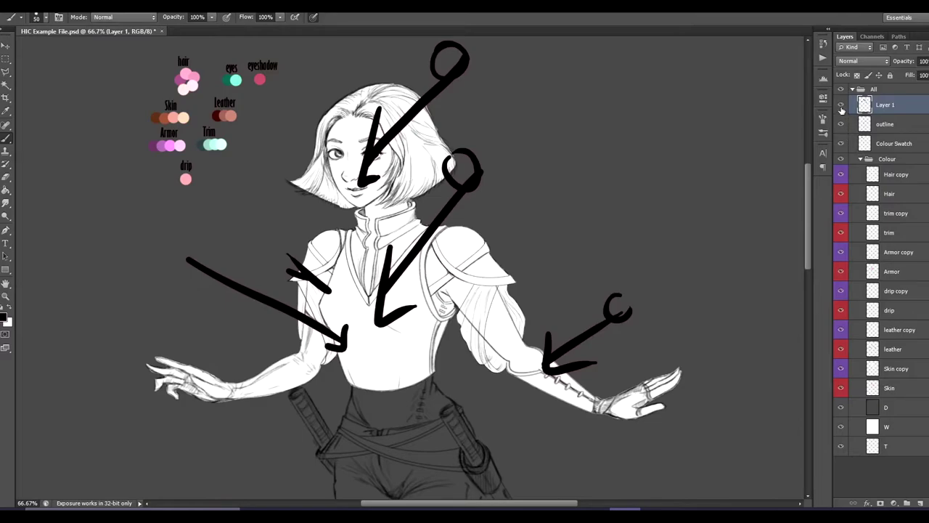
click(841, 106)
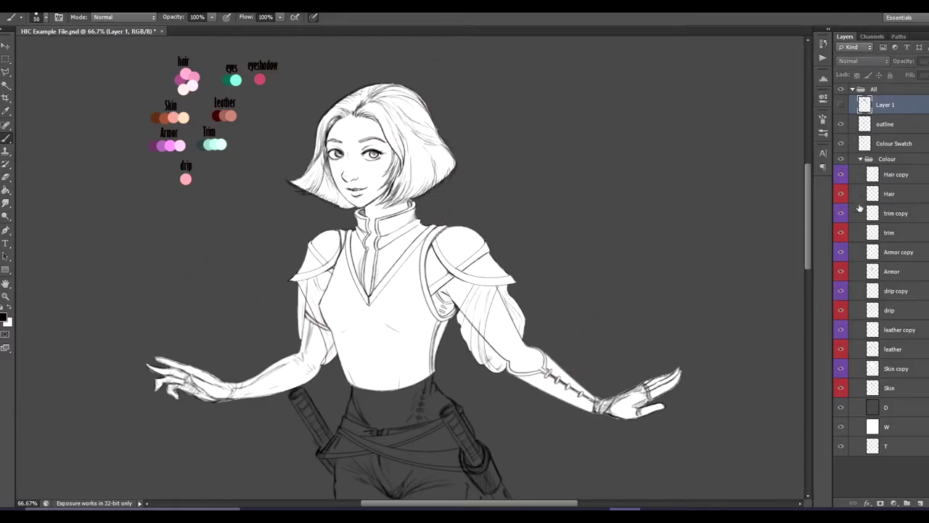
On Hair copy, paint dark shadow strokes beside the face, along the lower hair edges and over the shaded side of the crown
click(904, 177)
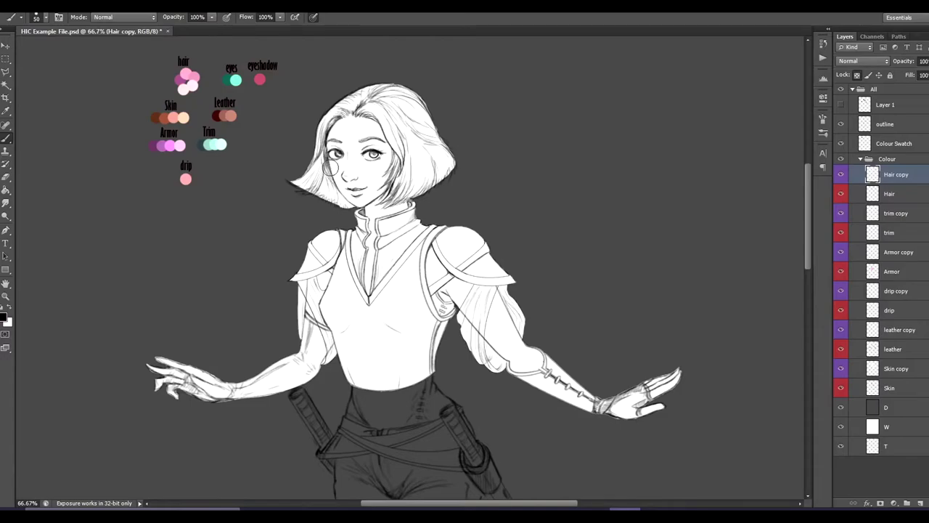
drag(331, 135, 333, 185)
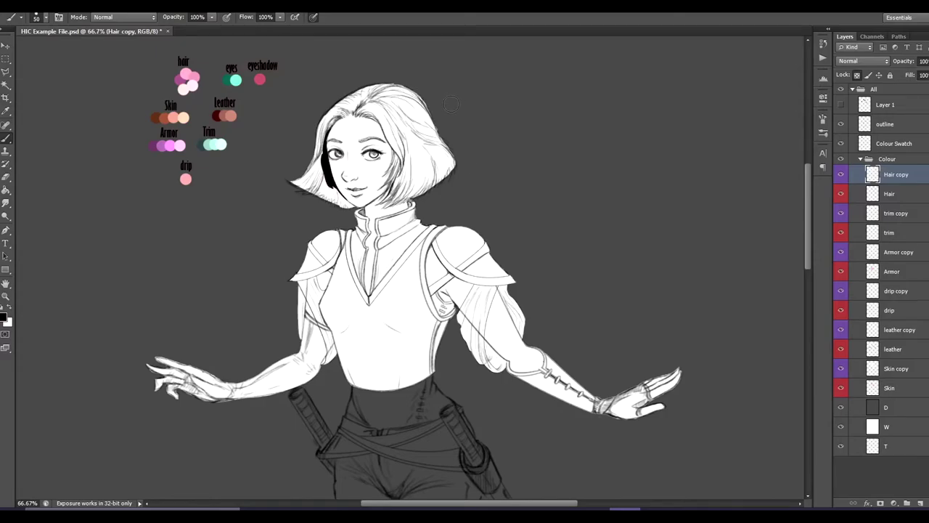
mouse_move(406, 198)
mouse_down()
mouse_move(467, 167)
mouse_move(370, 181)
mouse_move(453, 165)
mouse_up()
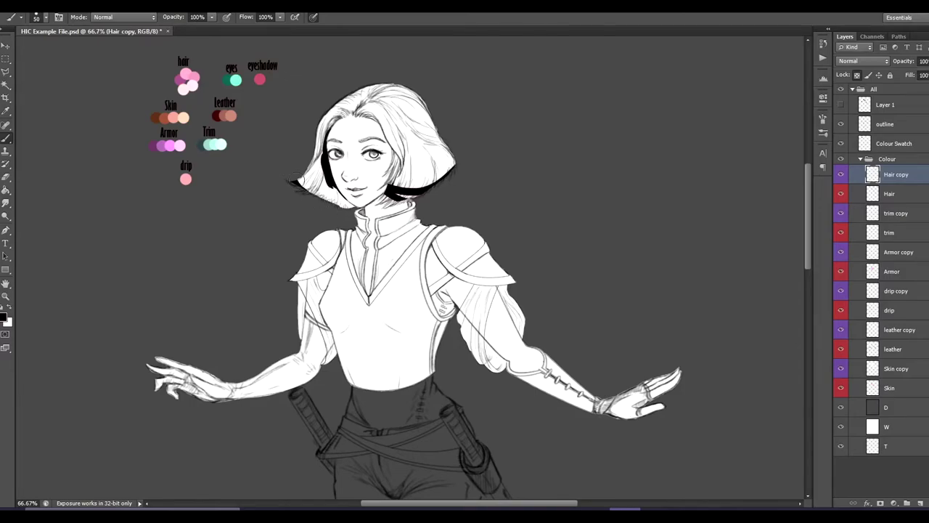
mouse_move(327, 132)
mouse_down()
mouse_move(336, 102)
mouse_move(363, 89)
mouse_up()
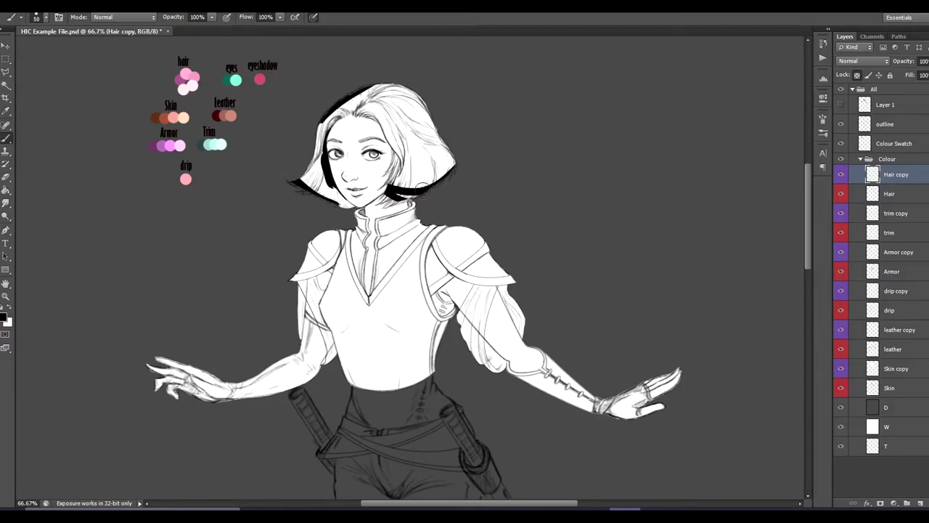
Soften the hair shadows with a Gaussian Blur of about 120 pixels
click(157, 13)
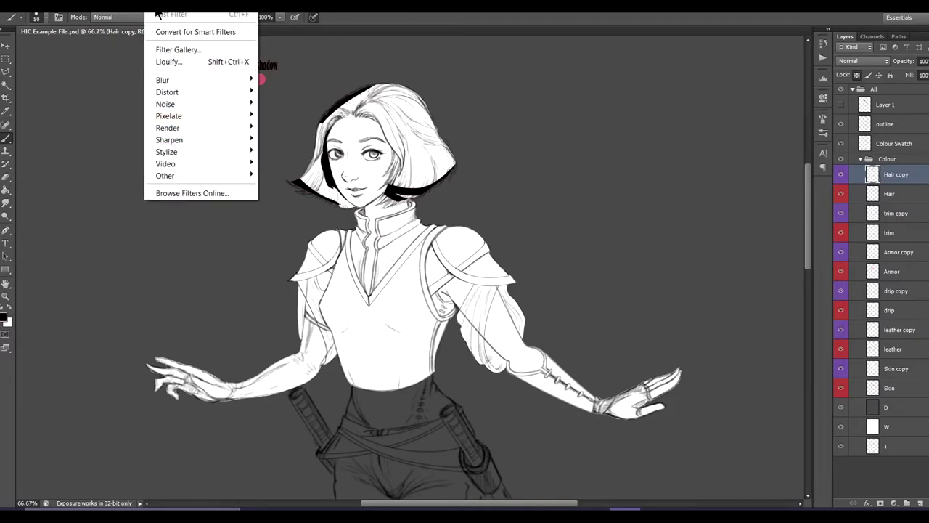
mouse_move(187, 85)
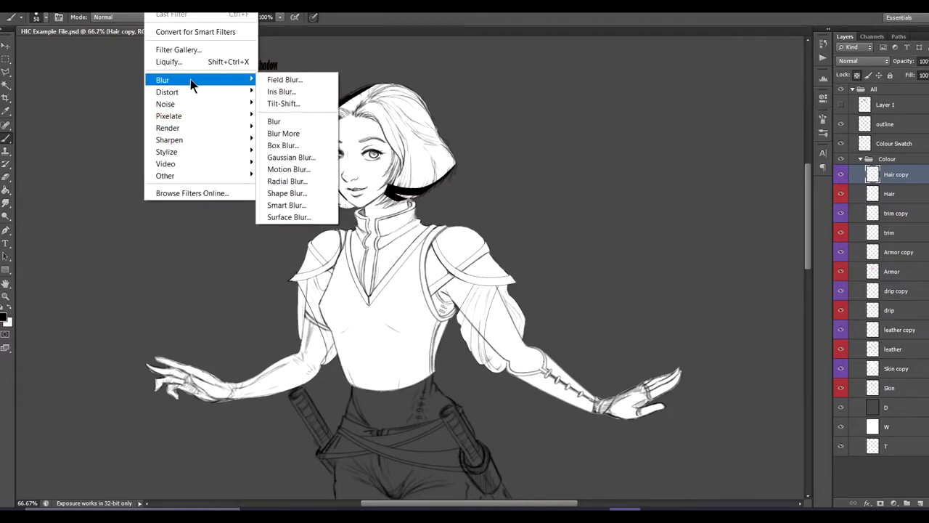
click(304, 166)
drag(291, 154, 669, 80)
drag(633, 229, 646, 232)
click(712, 94)
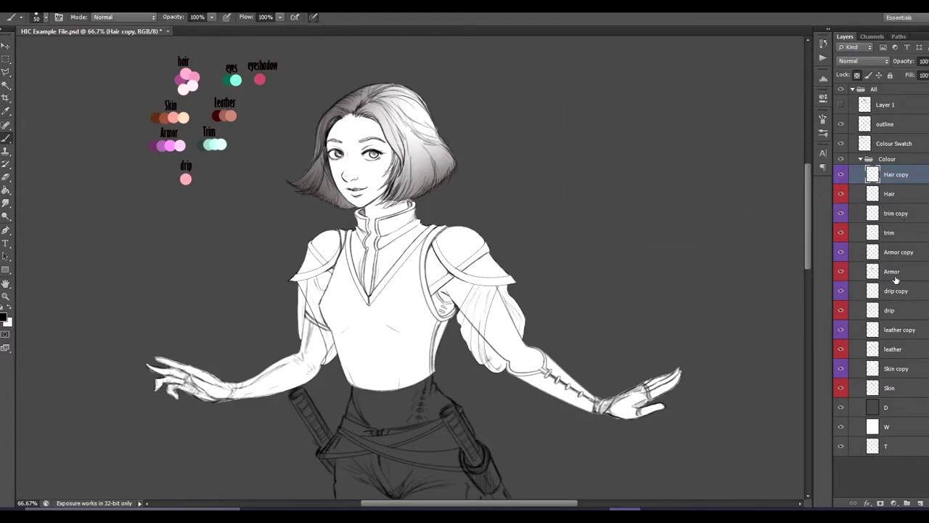
On Skin copy, paint dark shadows on the shaded side of the face, neck, chest opening, upper arms, elbow and fingers
click(900, 370)
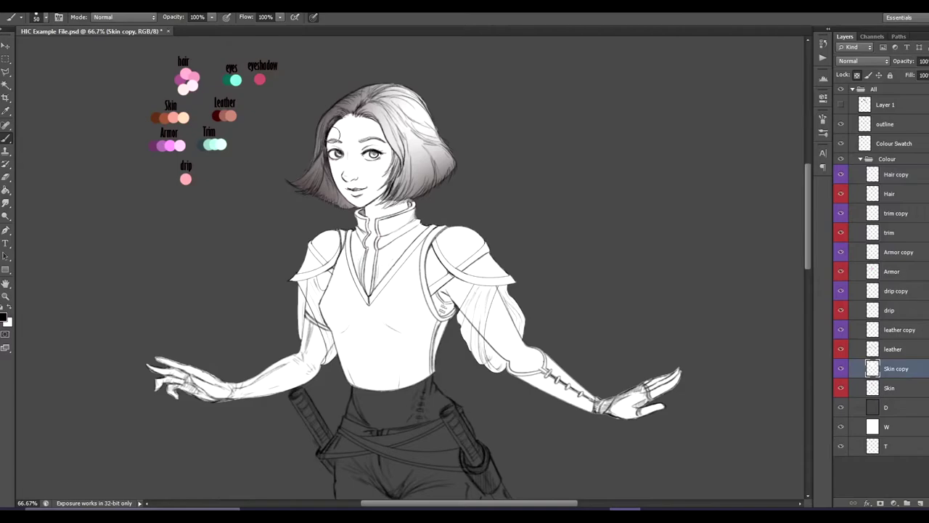
mouse_move(334, 148)
mouse_down()
mouse_move(335, 175)
mouse_move(335, 127)
mouse_up()
mouse_move(335, 162)
mouse_down()
mouse_move(356, 181)
mouse_move(348, 174)
mouse_move(355, 193)
mouse_move(346, 176)
mouse_move(345, 204)
mouse_move(341, 178)
mouse_move(355, 203)
mouse_move(340, 138)
mouse_up()
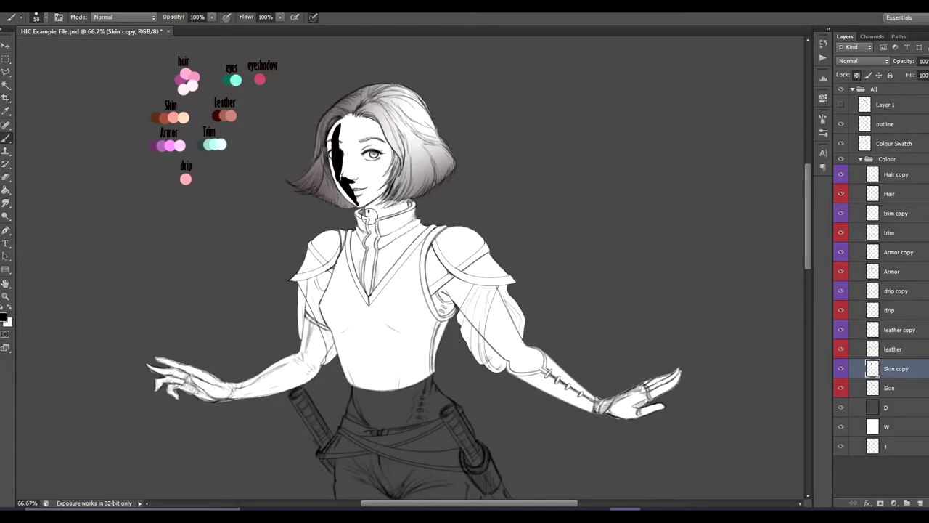
mouse_move(366, 210)
mouse_down()
mouse_move(382, 206)
mouse_move(366, 217)
mouse_move(368, 297)
mouse_move(322, 270)
mouse_move(328, 279)
mouse_up()
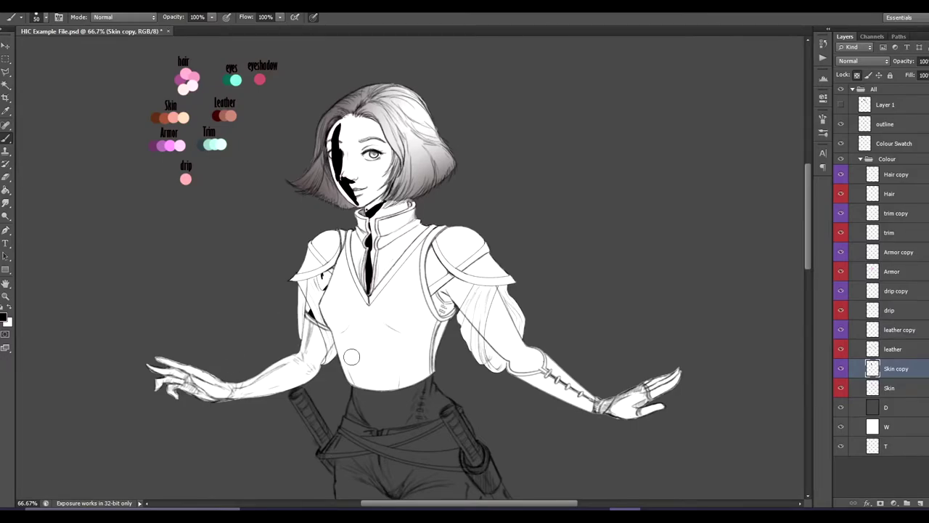
mouse_move(440, 285)
mouse_down()
mouse_move(478, 281)
mouse_move(434, 287)
mouse_move(482, 276)
mouse_move(478, 269)
mouse_move(431, 286)
mouse_move(456, 296)
mouse_move(437, 295)
mouse_move(474, 327)
mouse_up()
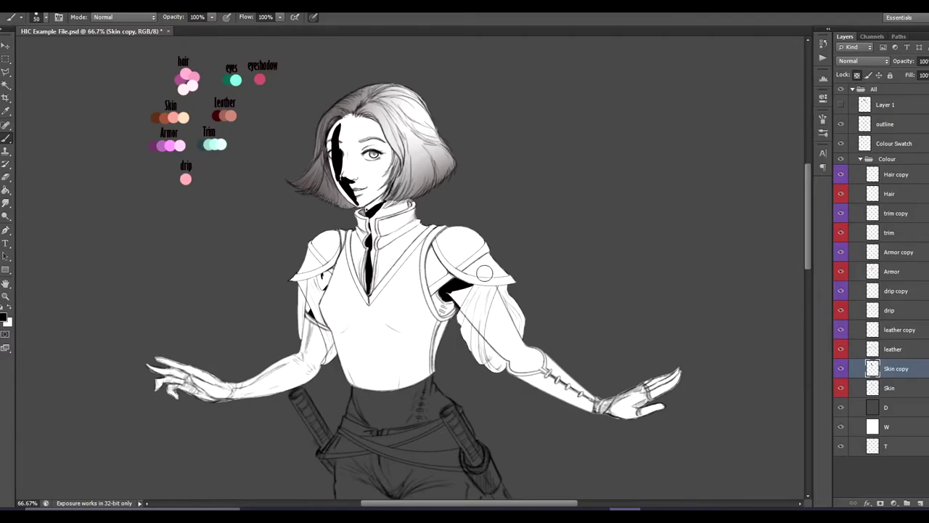
drag(501, 363, 534, 369)
drag(652, 396, 677, 386)
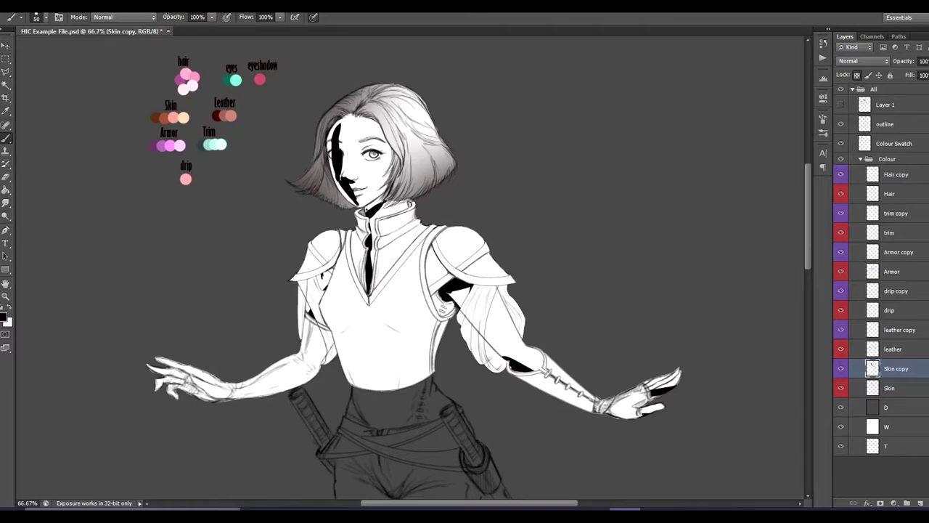
Soften the skin shadows with a Gaussian Blur of 120.5 pixels
click(161, 6)
mouse_move(197, 80)
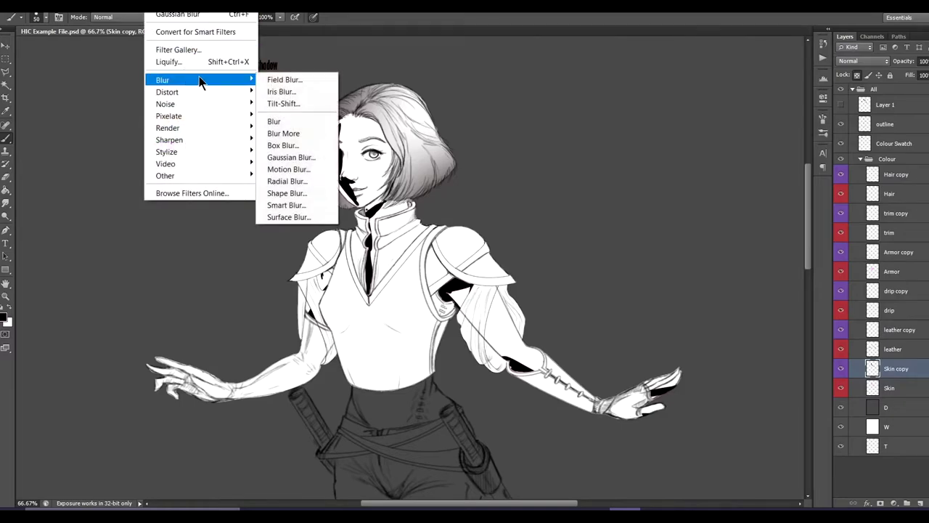
click(291, 157)
key(Return)
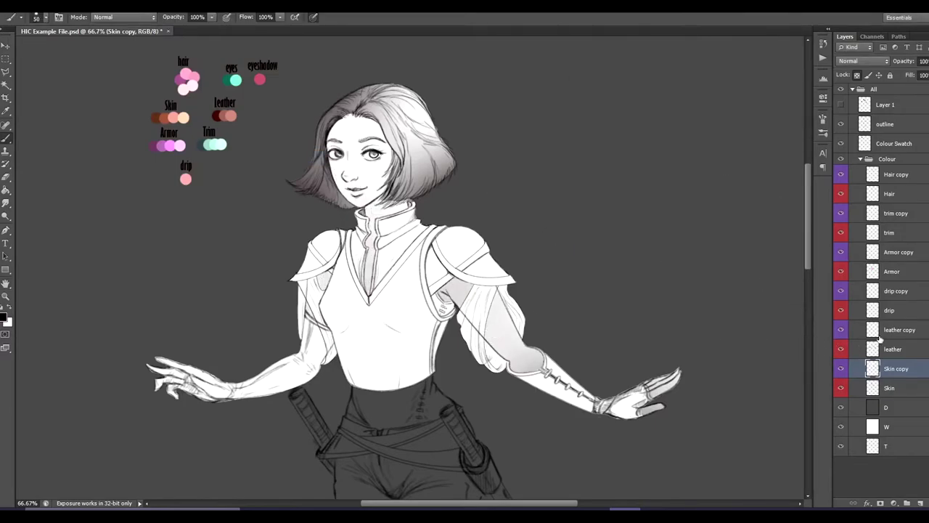
On leather copy, paint dark shadows along the collar and chest, the elbow, the gloved hand, the armpit and the other forearm and wrist
click(899, 334)
mouse_move(357, 228)
mouse_down()
mouse_move(361, 289)
mouse_move(379, 281)
mouse_up()
drag(310, 317, 322, 357)
click(315, 370)
drag(217, 397, 166, 377)
drag(174, 394, 158, 387)
mouse_move(435, 297)
mouse_down()
mouse_move(440, 313)
mouse_move(450, 311)
mouse_up()
drag(528, 382, 612, 410)
drag(610, 413, 637, 415)
Soften the leather shadows with a Gaussian Blur at a radius slightly below 120.5 pixels
click(154, 7)
mouse_move(197, 80)
click(298, 158)
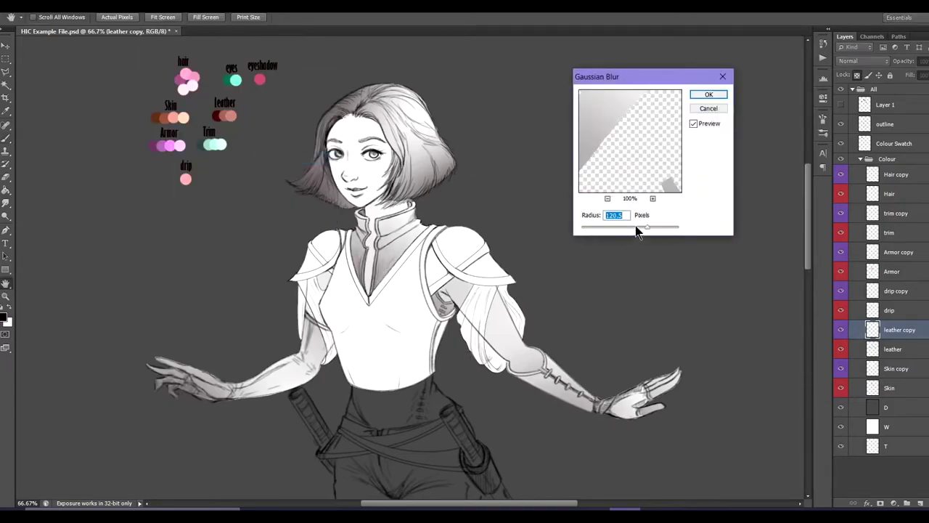
drag(645, 227, 640, 228)
click(705, 95)
On drip copy, paint dark shadow strokes under the shoulder plates and down the folds of both sleeves
click(895, 290)
mouse_move(469, 294)
mouse_down()
mouse_move(495, 287)
mouse_move(479, 295)
mouse_up()
mouse_move(476, 336)
mouse_down()
mouse_move(463, 311)
mouse_move(482, 314)
mouse_move(475, 350)
mouse_up()
drag(308, 283, 325, 330)
Soften the sleeve shadows with a Gaussian Blur of 49.7 pixels
click(156, 4)
mouse_move(201, 80)
click(289, 155)
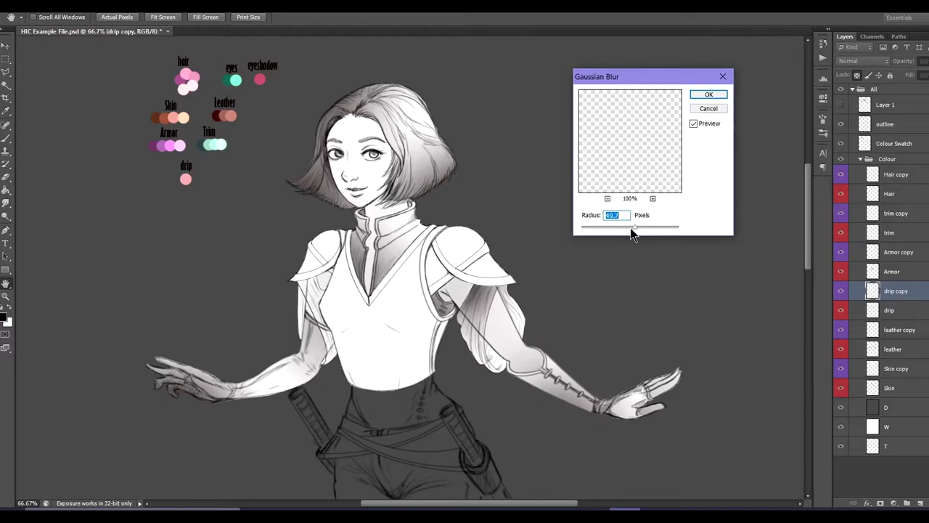
click(706, 95)
click(894, 273)
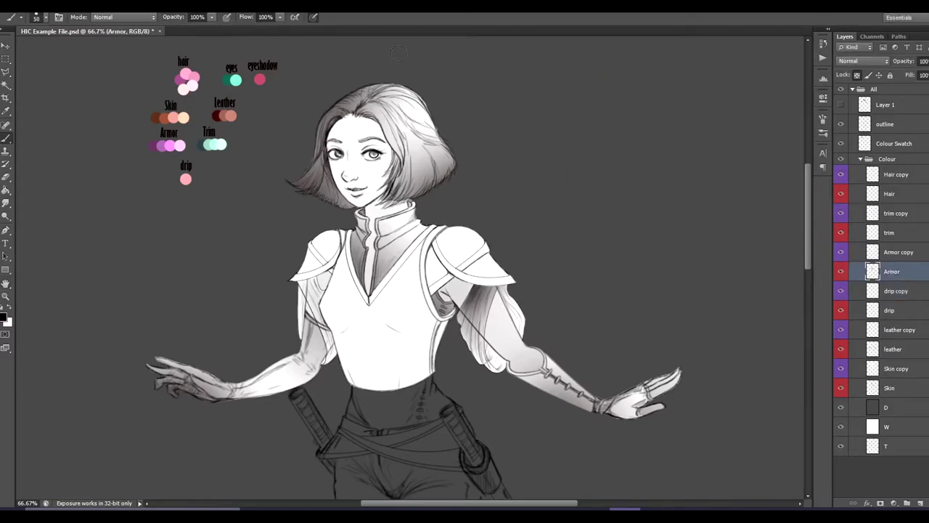
key(alt+[)
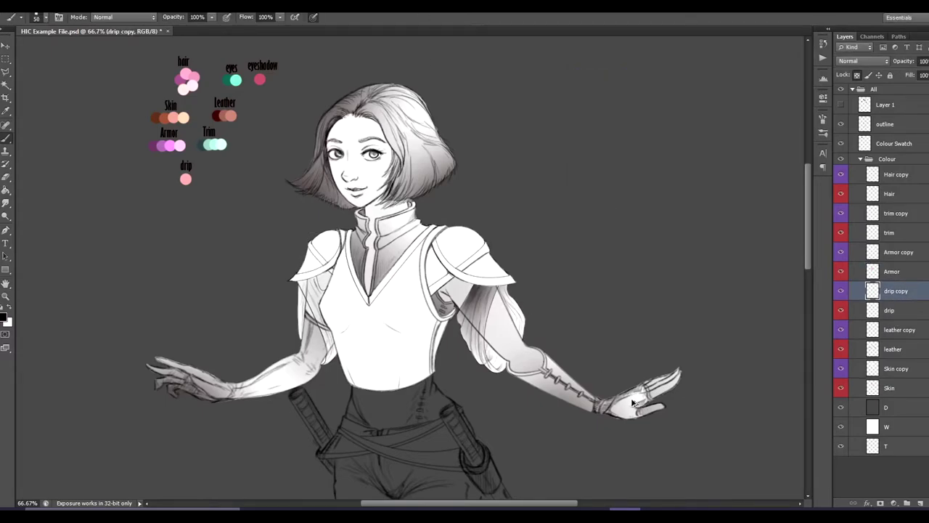
key(alt+BackSpace)
key(ctrl+z)
key(alt+[)
click(921, 330)
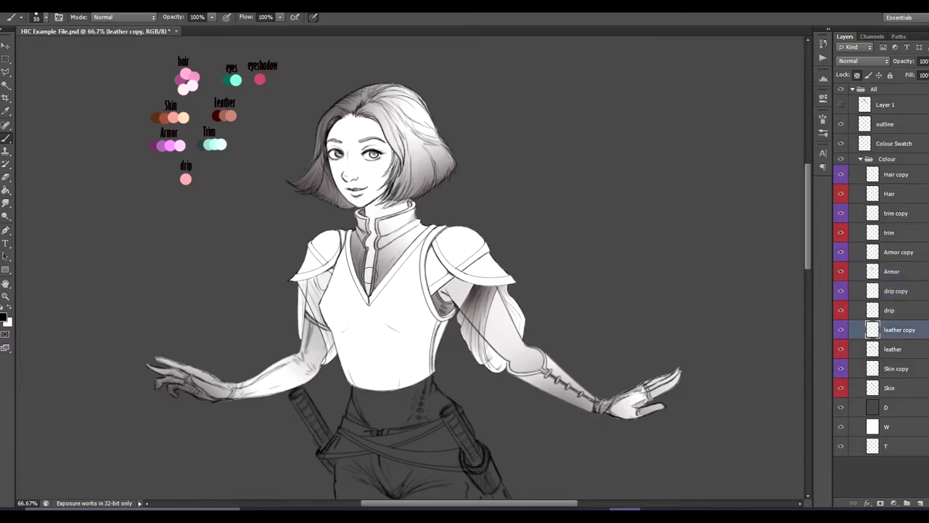
On Armor copy, paint dark shadows on both shoulder plates, under the bust, down the shaded side of the torso and along the waist
click(893, 252)
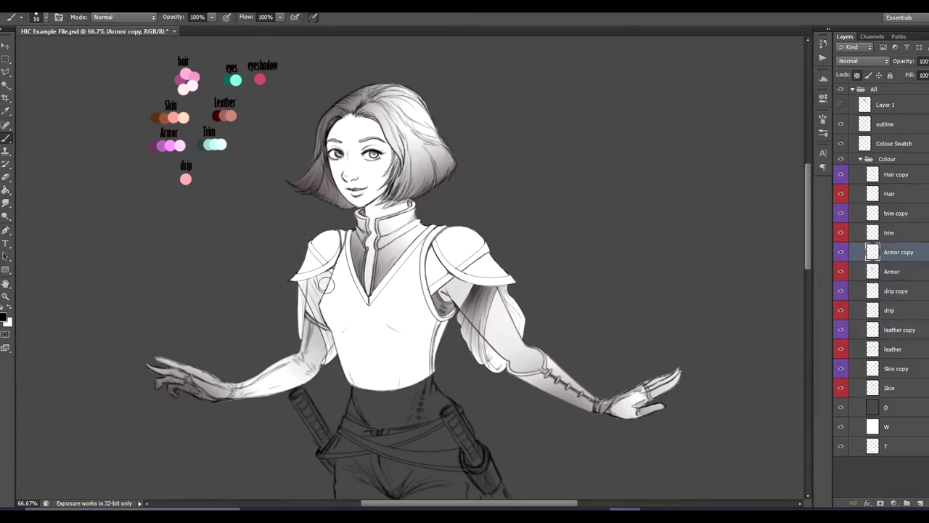
drag(317, 247, 302, 264)
mouse_move(321, 307)
mouse_down()
mouse_move(352, 325)
mouse_move(348, 340)
mouse_move(419, 332)
mouse_up()
mouse_move(341, 330)
mouse_down()
mouse_move(363, 363)
mouse_move(416, 383)
mouse_up()
mouse_move(431, 283)
mouse_down()
mouse_move(445, 273)
mouse_move(506, 273)
mouse_up()
drag(434, 253, 442, 273)
drag(342, 246, 334, 271)
Soften the Armor copy shadows with a Gaussian Blur of 60.7 pixels
click(158, 6)
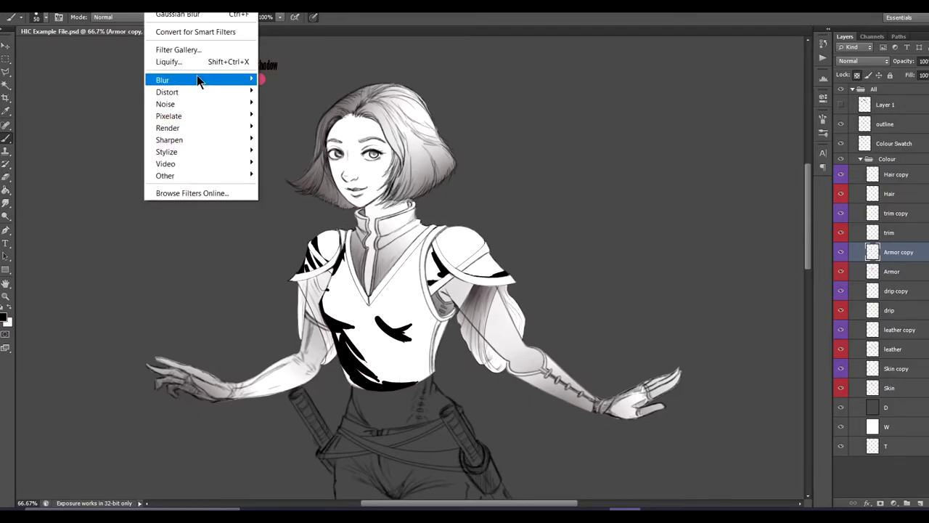
mouse_move(198, 82)
click(290, 157)
drag(634, 227, 636, 227)
click(708, 95)
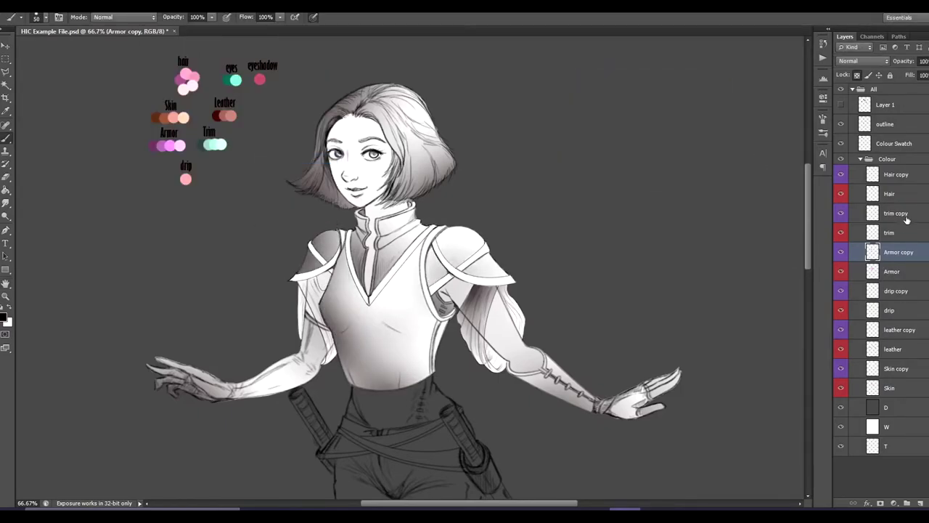
On trim copy, paint dark shadows along the shaded shoulder trim, the neckline point and the trim around the opposite armhole
click(905, 215)
drag(340, 252, 326, 265)
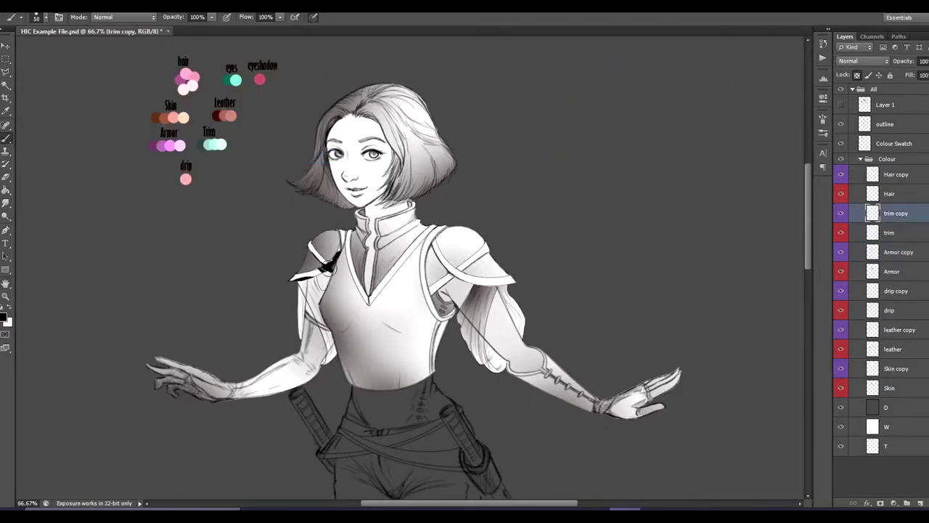
drag(364, 302, 352, 272)
mouse_move(438, 315)
mouse_down()
mouse_move(444, 275)
mouse_move(455, 292)
mouse_up()
drag(431, 231, 440, 274)
Soften the trim shadows with a Gaussian Blur of 27.8 pixels
click(137, 2)
mouse_move(197, 79)
click(291, 93)
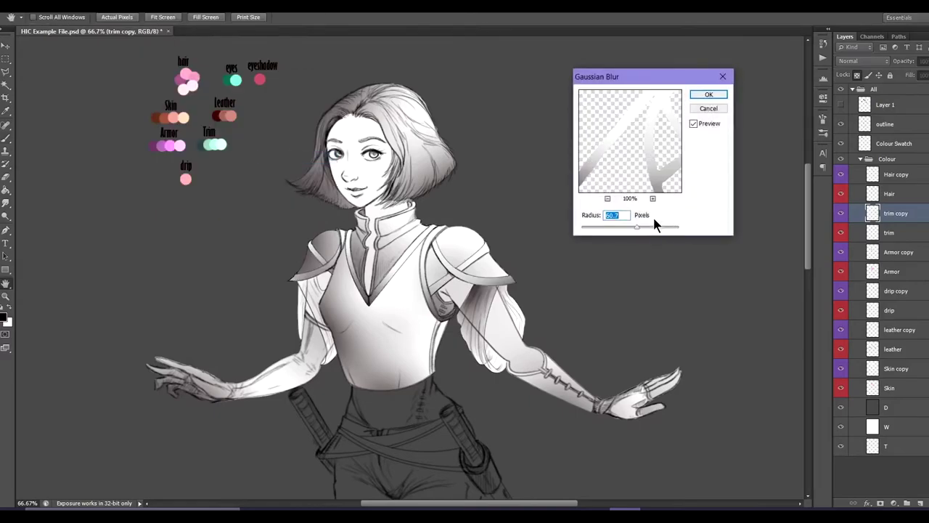
drag(634, 228, 627, 229)
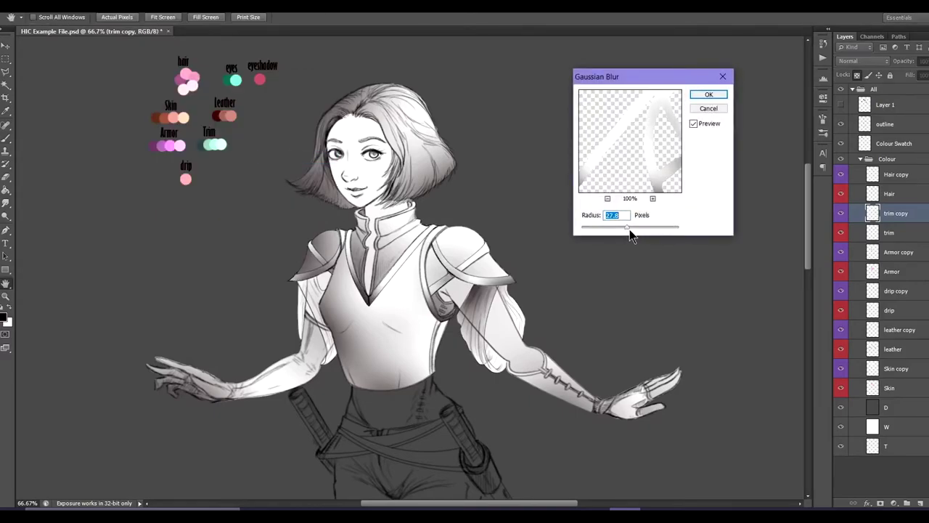
click(708, 94)
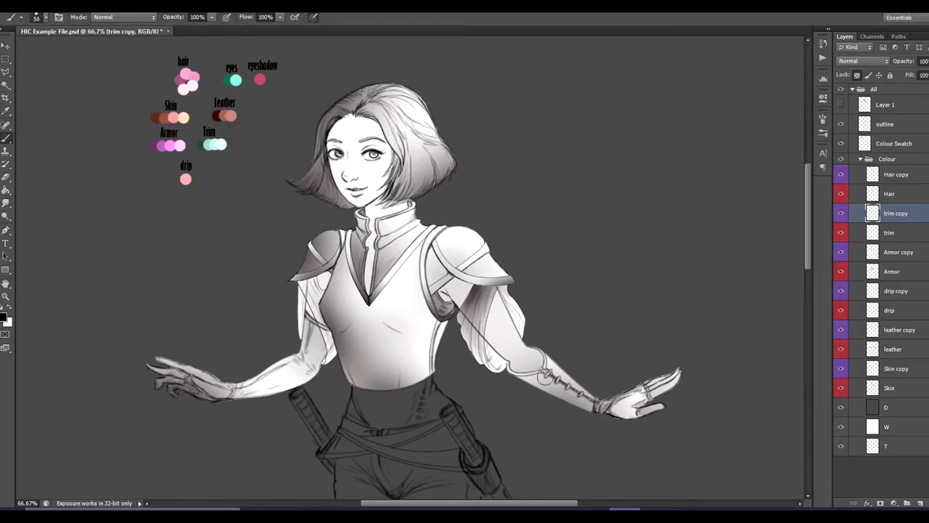
On Skin copy, select the head, neck and chest opening with a closed polygonal lasso outline
click(897, 388)
click(896, 369)
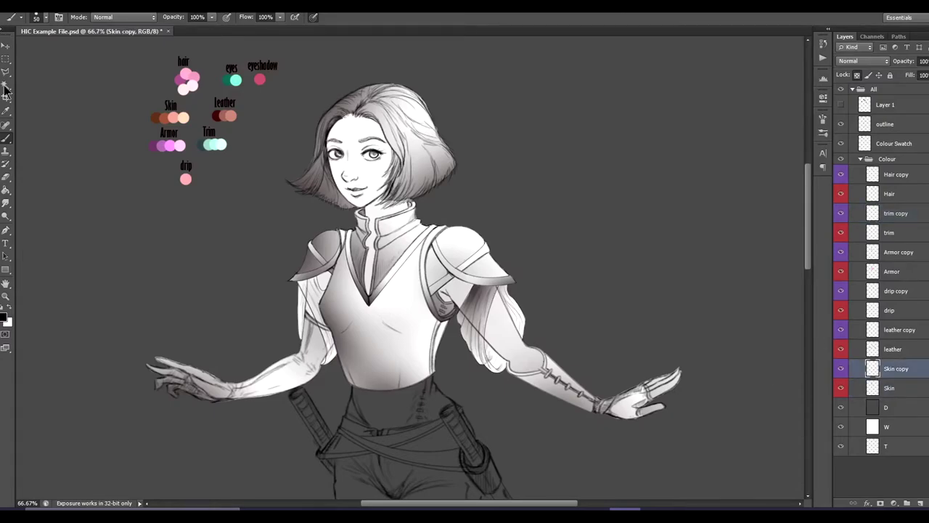
click(6, 59)
click(6, 71)
click(296, 82)
click(313, 175)
click(356, 317)
click(406, 313)
click(454, 168)
click(414, 75)
click(305, 61)
click(296, 81)
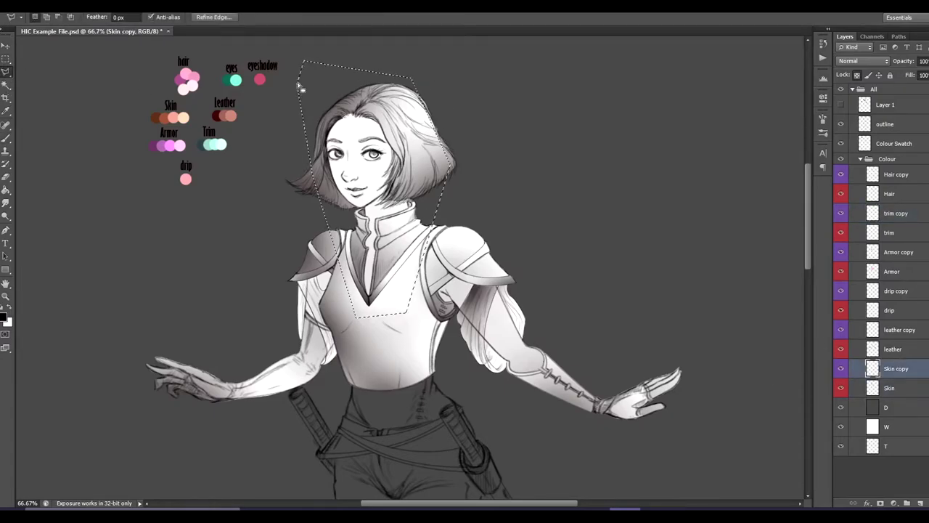
Paint dark shadows on the face, neck and chest opening, soften them with a 23.7-pixel Gaussian Blur, and deselect
key(b)
mouse_move(336, 173)
mouse_down()
mouse_move(332, 142)
mouse_move(374, 125)
mouse_move(388, 156)
mouse_up()
drag(365, 210, 369, 292)
click(156, 6)
mouse_move(174, 79)
click(289, 157)
drag(631, 227, 628, 229)
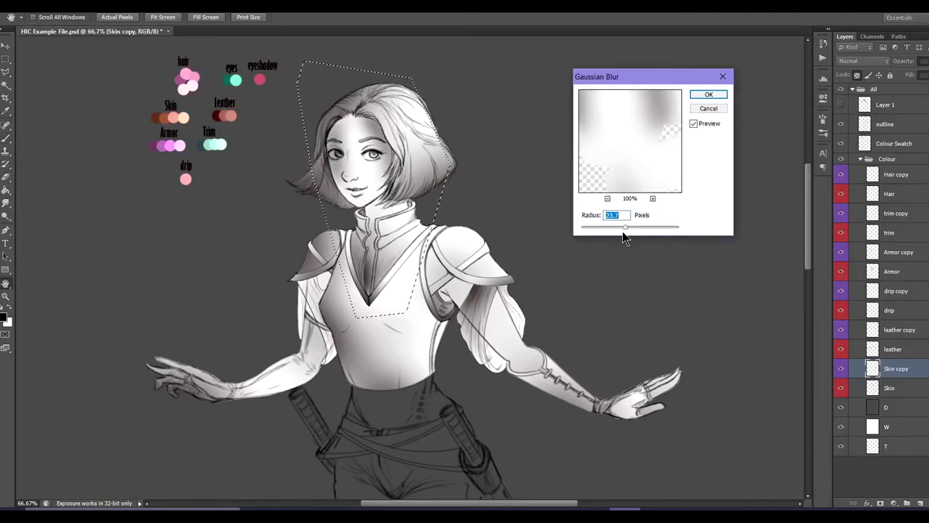
click(707, 95)
key(ctrl+d)
Zoom in on the face and set the brush to 8% opacity and a size of 35
key(r)
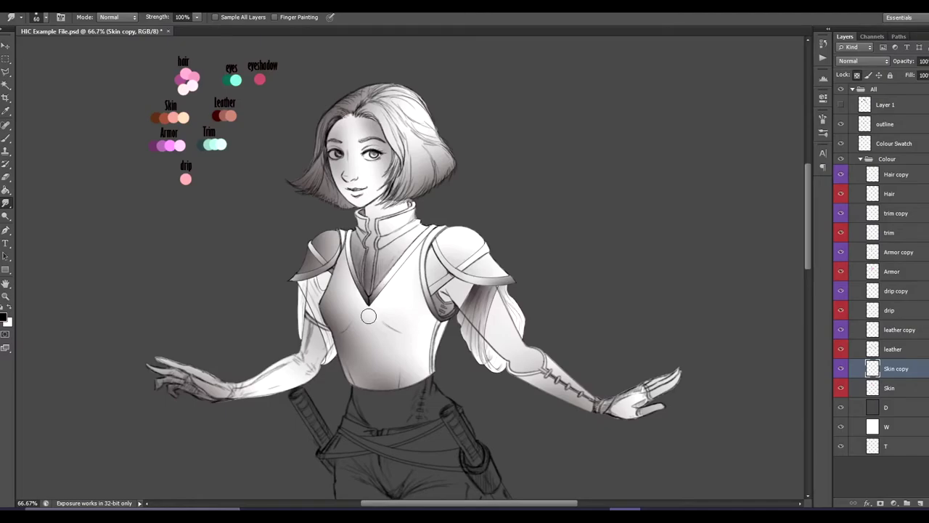
click(6, 297)
click(35, 16)
click(393, 155)
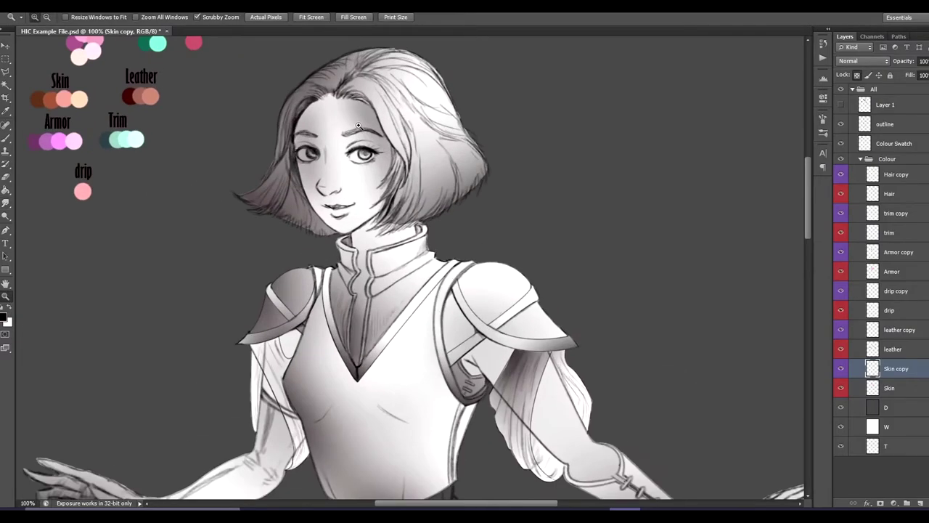
click(374, 108)
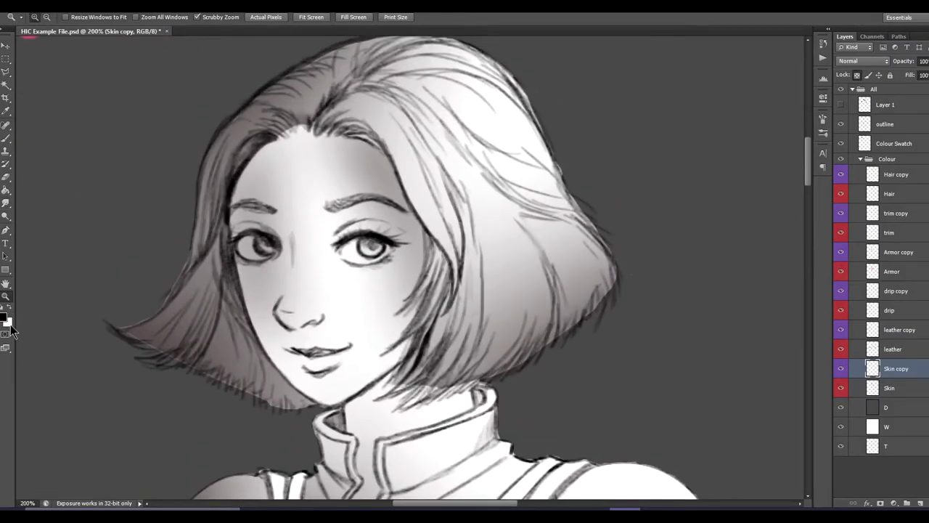
key(b)
click(45, 17)
drag(212, 17, 166, 29)
key(bracketleft)
key(bracketleft)
key(bracketleft)
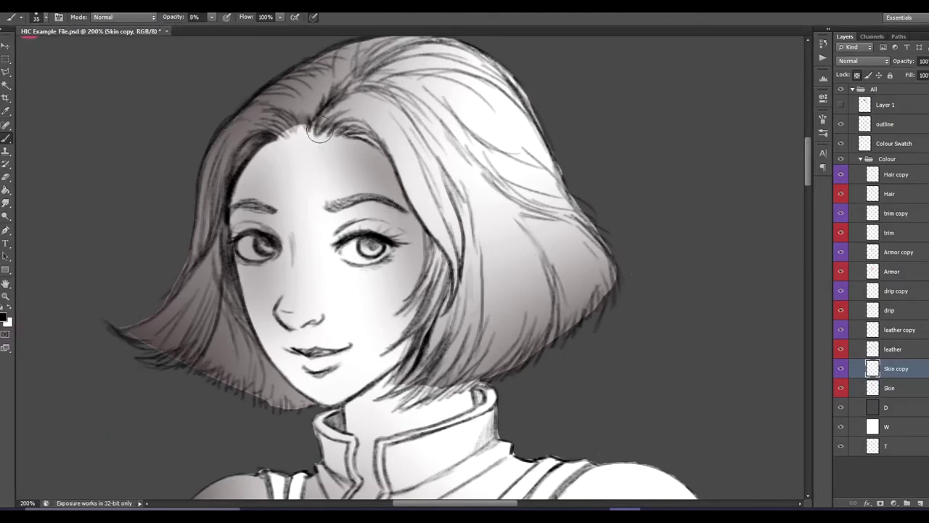
On Hair copy, refine the shading with faint strokes at the parting, beside the face and through the lower locks
click(901, 176)
mouse_move(288, 116)
mouse_down()
mouse_move(262, 128)
mouse_move(227, 205)
mouse_move(283, 377)
mouse_up()
mouse_move(255, 348)
mouse_down()
mouse_move(224, 276)
mouse_move(227, 359)
mouse_up()
drag(437, 247, 437, 336)
mouse_move(228, 299)
mouse_down()
mouse_move(226, 338)
mouse_move(266, 362)
mouse_up()
drag(265, 362, 228, 240)
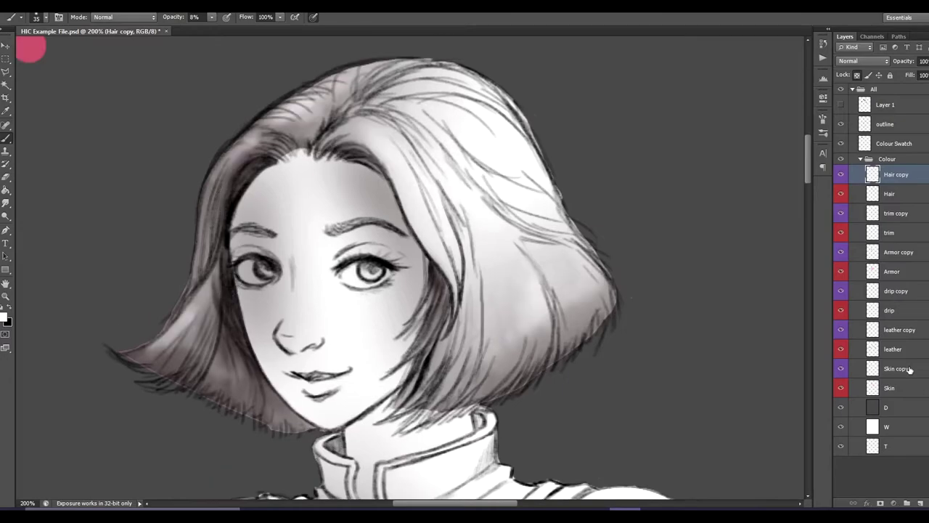
On Skin copy, build up faint black shadows under the hair on the forehead, down the temple and cheek, and below the jaw
click(908, 368)
key(x)
mouse_move(352, 167)
mouse_down()
mouse_move(383, 194)
mouse_move(388, 218)
mouse_move(364, 168)
mouse_up()
mouse_move(397, 237)
mouse_down()
mouse_move(411, 312)
mouse_move(373, 290)
mouse_move(401, 367)
mouse_move(398, 356)
mouse_move(393, 396)
mouse_move(352, 406)
mouse_move(402, 372)
mouse_up()
mouse_move(405, 305)
mouse_down()
mouse_move(390, 289)
mouse_move(414, 316)
mouse_move(397, 279)
mouse_move(378, 270)
mouse_up()
mouse_move(388, 193)
mouse_down()
mouse_move(412, 294)
mouse_move(414, 254)
mouse_move(381, 185)
mouse_move(415, 236)
mouse_move(425, 275)
mouse_move(433, 350)
mouse_move(411, 366)
mouse_move(406, 312)
mouse_move(387, 291)
mouse_move(409, 286)
mouse_up()
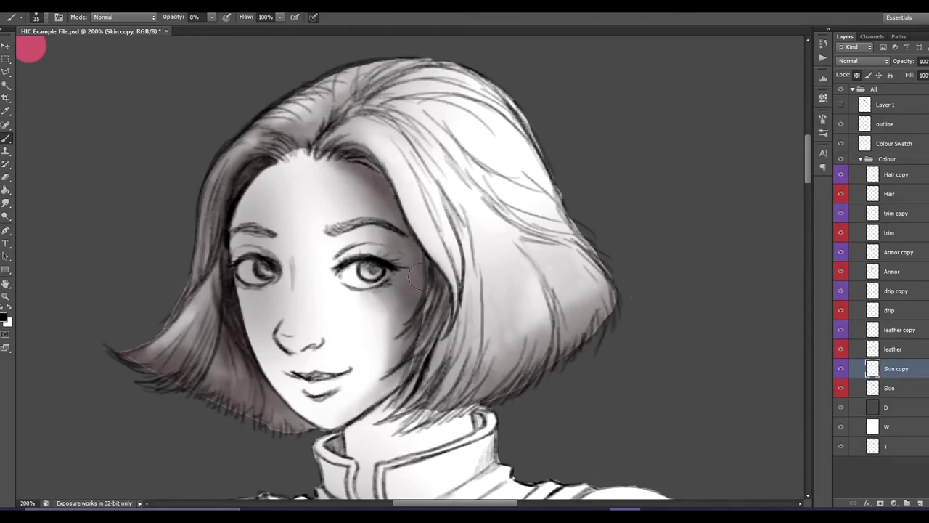
drag(413, 243, 422, 291)
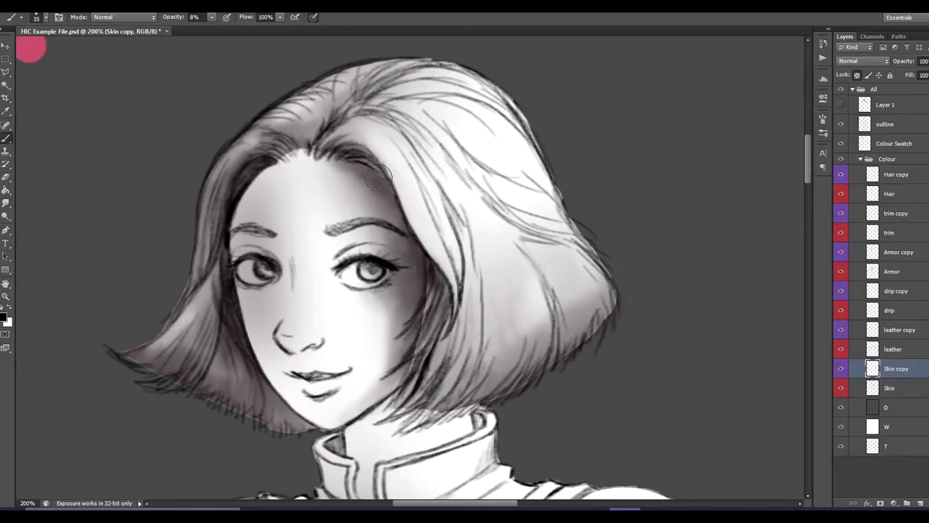
drag(401, 387, 366, 403)
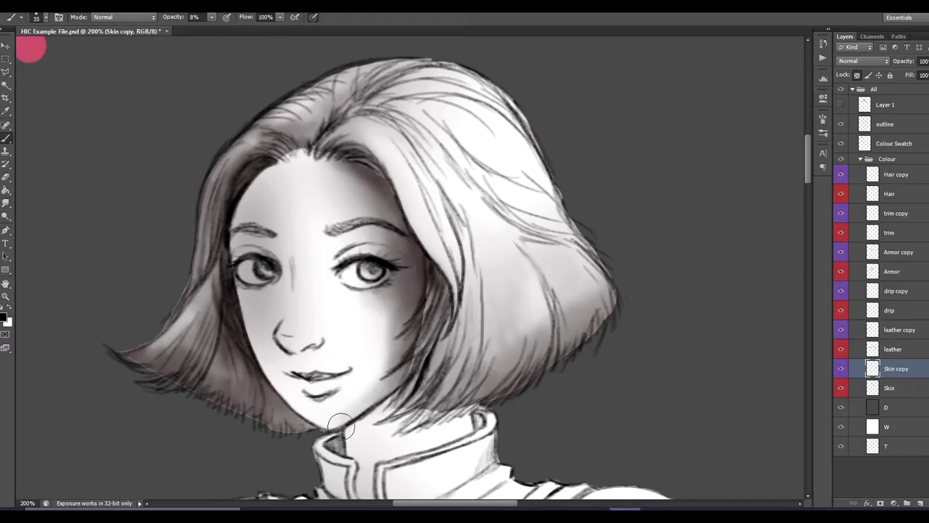
With a smaller brush, shade the inner eye socket, the side of the nose and the shaded cheek down to the jaw
key(bracketleft)
key(bracketleft)
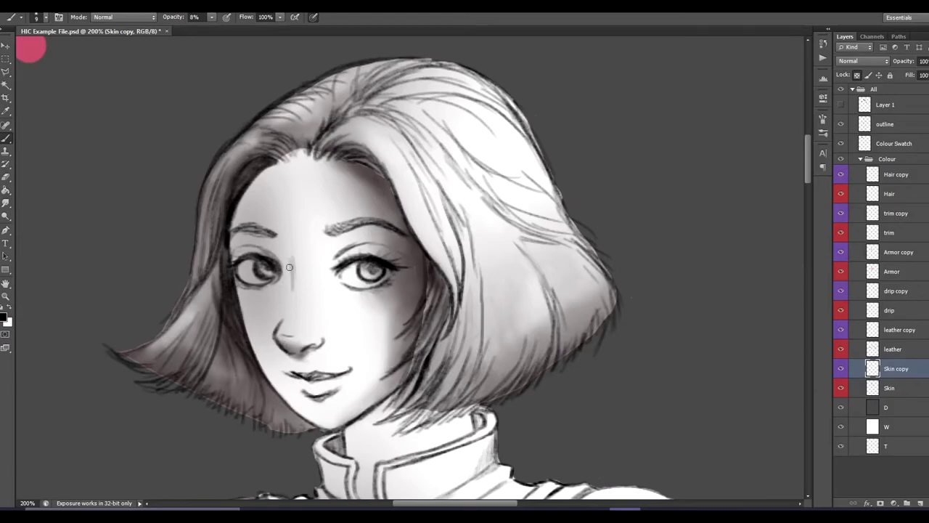
mouse_move(266, 239)
mouse_down()
mouse_move(243, 263)
mouse_move(235, 256)
mouse_move(261, 253)
mouse_move(242, 244)
mouse_move(236, 219)
mouse_move(249, 336)
mouse_move(244, 285)
mouse_move(270, 281)
mouse_up()
mouse_move(251, 318)
mouse_down()
mouse_move(276, 279)
mouse_move(250, 293)
mouse_move(254, 325)
mouse_move(247, 304)
mouse_move(269, 375)
mouse_up()
mouse_move(282, 254)
mouse_down()
mouse_move(275, 239)
mouse_move(287, 283)
mouse_move(259, 243)
mouse_move(276, 305)
mouse_move(265, 308)
mouse_up()
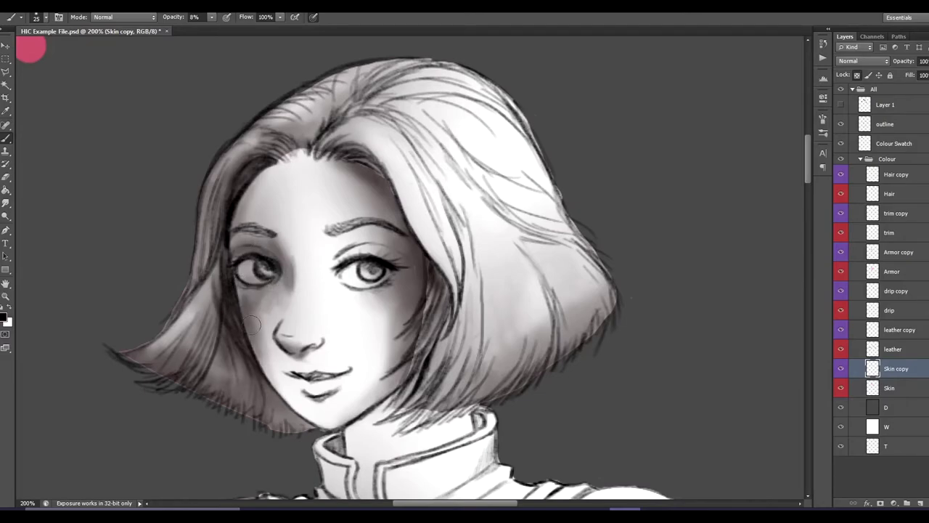
drag(269, 372, 300, 409)
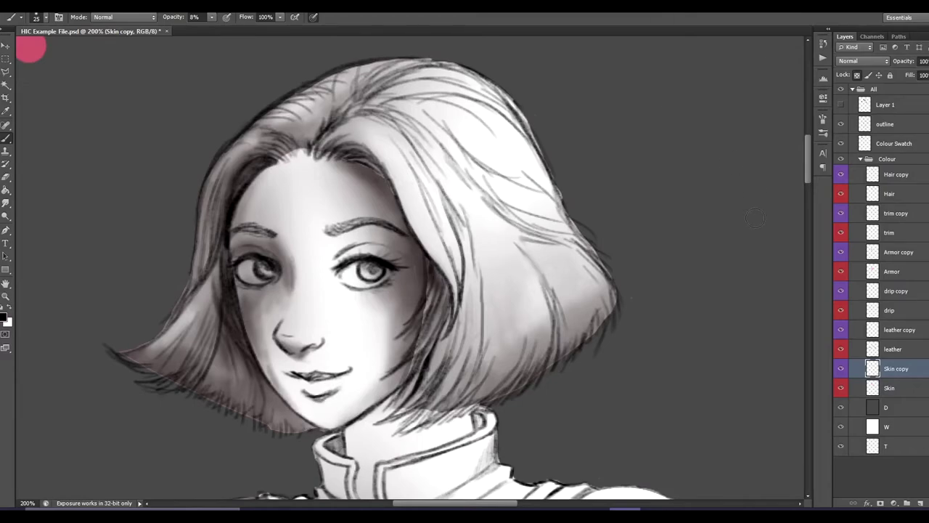
Deepen the skin shading on the eyelid, under both eyes, around the mouth and chin, at the forehead edge and on the neck
mouse_move(338, 258)
mouse_down()
mouse_move(325, 262)
mouse_move(328, 247)
mouse_move(343, 247)
mouse_move(333, 256)
mouse_move(369, 243)
mouse_up()
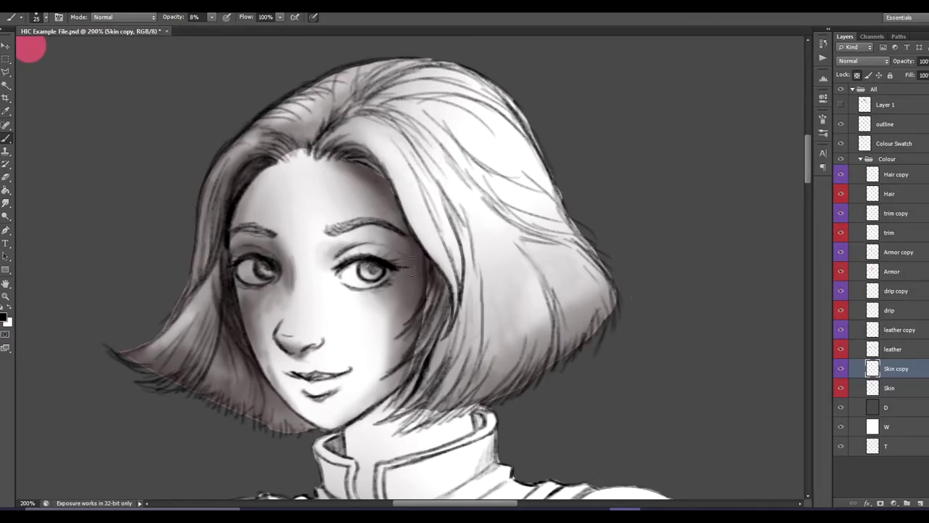
drag(349, 281, 384, 289)
mouse_move(302, 353)
mouse_down()
mouse_move(278, 344)
mouse_move(281, 375)
mouse_move(290, 375)
mouse_move(271, 360)
mouse_move(285, 384)
mouse_move(273, 366)
mouse_move(308, 420)
mouse_up()
drag(262, 186, 247, 218)
mouse_move(347, 434)
mouse_down()
mouse_move(384, 409)
mouse_move(413, 405)
mouse_move(384, 428)
mouse_move(443, 406)
mouse_move(384, 446)
mouse_move(459, 409)
mouse_move(362, 448)
mouse_move(387, 438)
mouse_move(422, 395)
mouse_move(339, 443)
mouse_move(408, 415)
mouse_move(371, 461)
mouse_move(457, 408)
mouse_move(458, 418)
mouse_move(381, 446)
mouse_up()
mouse_move(261, 281)
mouse_down()
mouse_move(254, 294)
mouse_move(273, 292)
mouse_up()
Enlarge the brush to 60 and shade the skin of the upper arm beneath the darker shoulder plate
scroll(210, 270, down, 5)
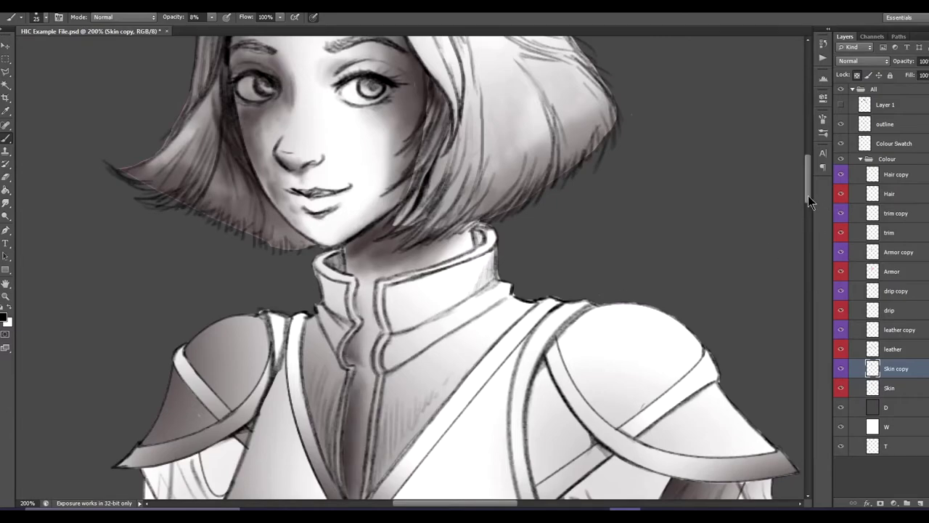
scroll(352, 490, down, 4)
key(])
key(])
key(])
key(])
key(])
key(])
mouse_move(218, 320)
mouse_down()
mouse_move(228, 338)
mouse_move(254, 324)
mouse_move(214, 321)
mouse_move(228, 320)
mouse_up()
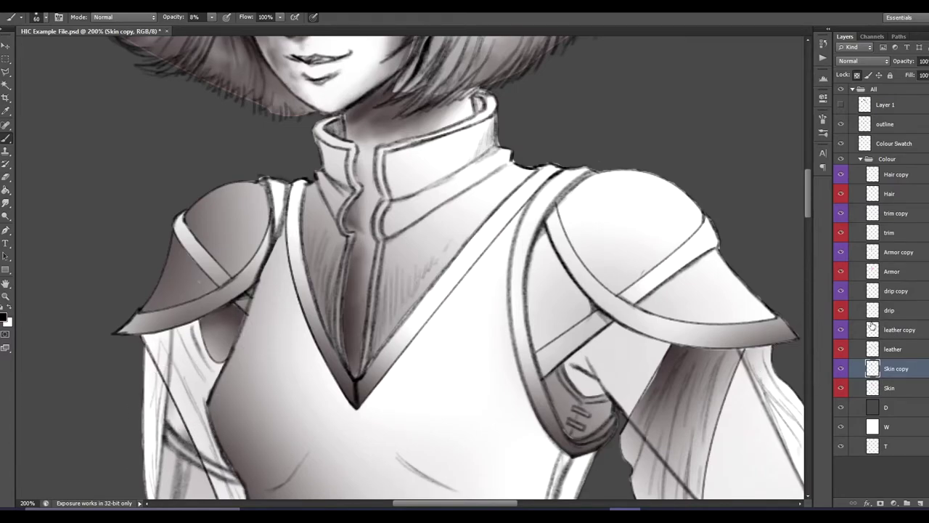
Hide the drip and drip copy layers and shade the skin of both arms below the shoulder plates and along the undersides
click(841, 290)
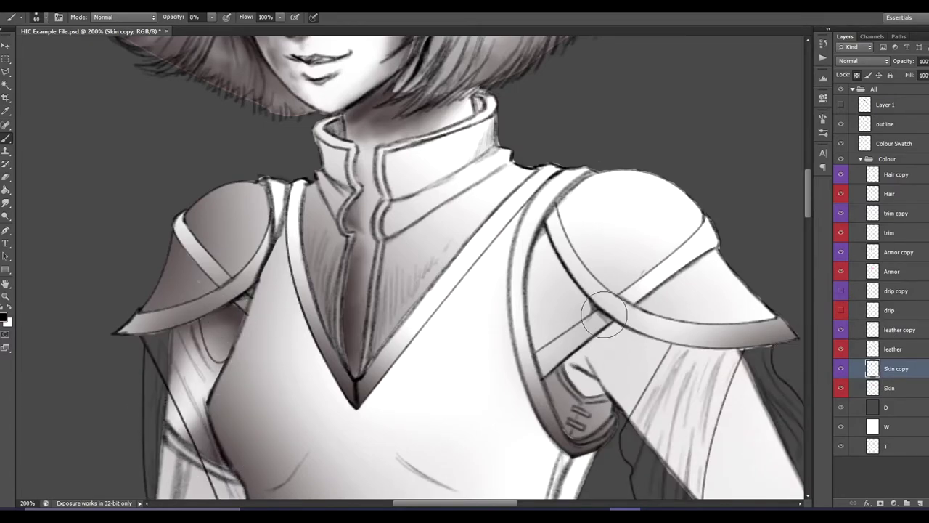
mouse_move(621, 324)
mouse_down()
mouse_move(741, 338)
mouse_move(566, 353)
mouse_move(592, 396)
mouse_move(632, 313)
mouse_up()
double_click(5, 296)
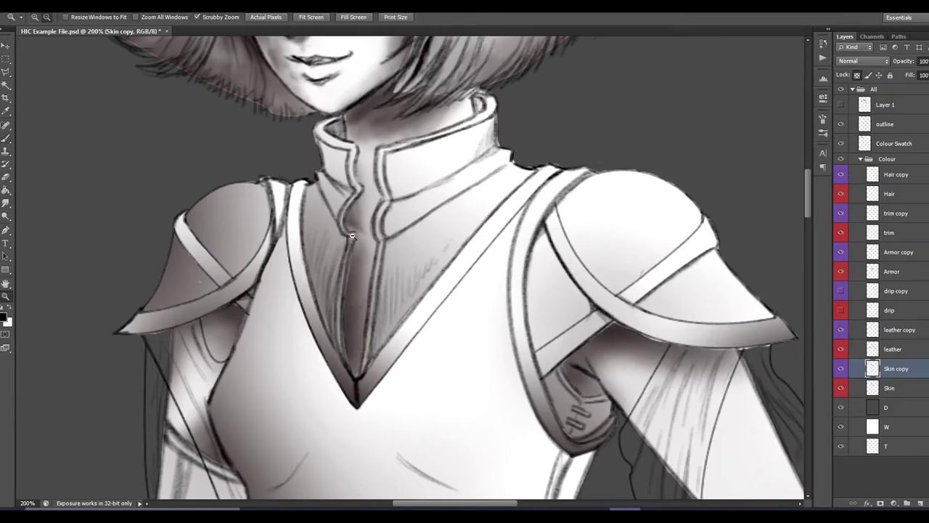
click(5, 138)
mouse_move(508, 288)
mouse_down()
mouse_move(593, 362)
mouse_move(573, 342)
mouse_up()
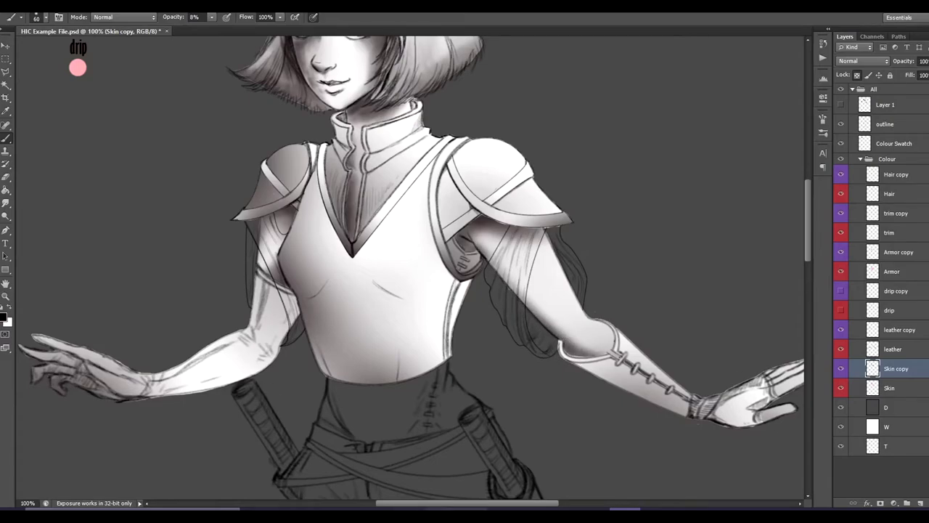
drag(317, 287, 259, 286)
mouse_move(225, 243)
mouse_down()
mouse_move(218, 265)
mouse_move(207, 232)
mouse_move(216, 276)
mouse_up()
mouse_move(443, 243)
mouse_down()
mouse_move(469, 241)
mouse_move(436, 291)
mouse_move(508, 341)
mouse_move(511, 334)
mouse_up()
key(x)
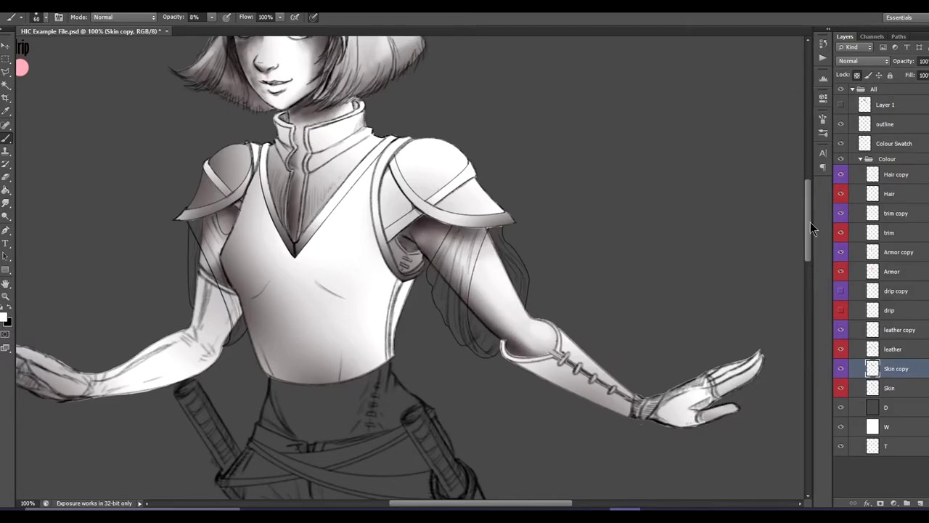
Smooth the Skin copy shading with a Gaussian Blur of 4.4 pixels
scroll(269, 142, up, 3)
click(154, 4)
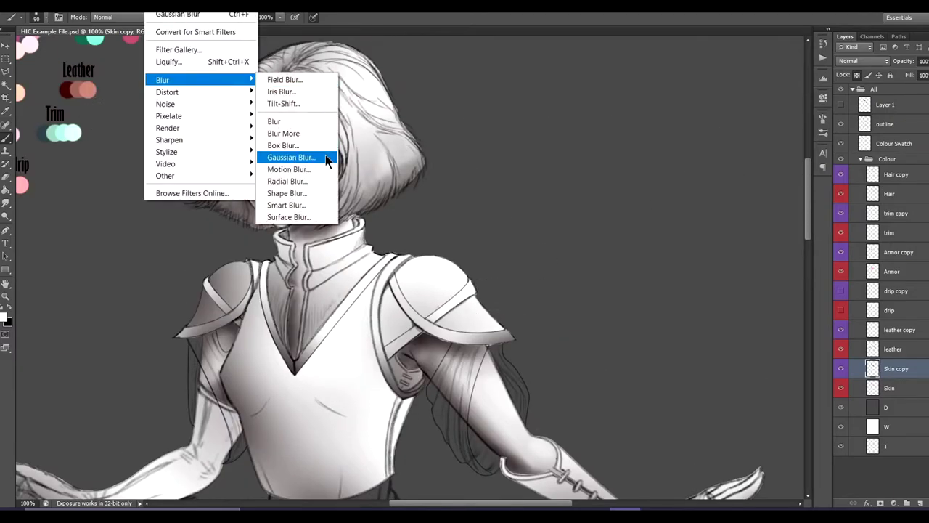
click(327, 156)
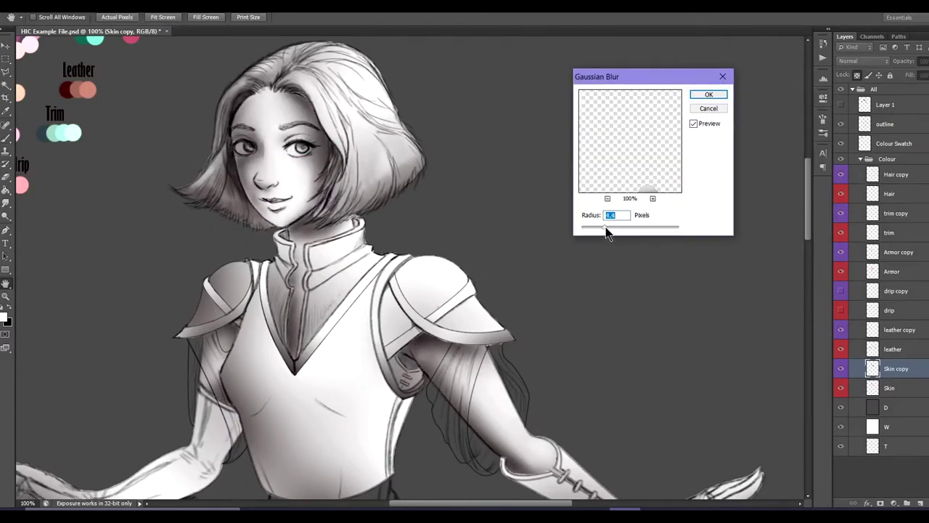
click(708, 94)
Reduce the size of the white brush and brighten the eyes on Skin copy
key(bracketleft)
key(bracketleft)
key(bracketleft)
key(bracketleft)
key(bracketleft)
key(bracketleft)
key(bracketleft)
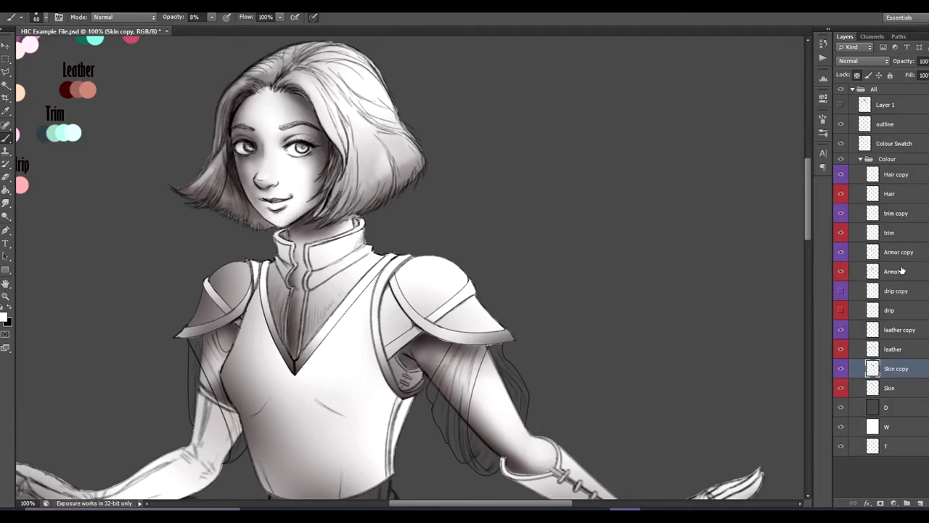
On leather copy, use a size 45 black brush to deepen the shadows in the V-neck, at the armpit and below the collar
click(893, 349)
key(x)
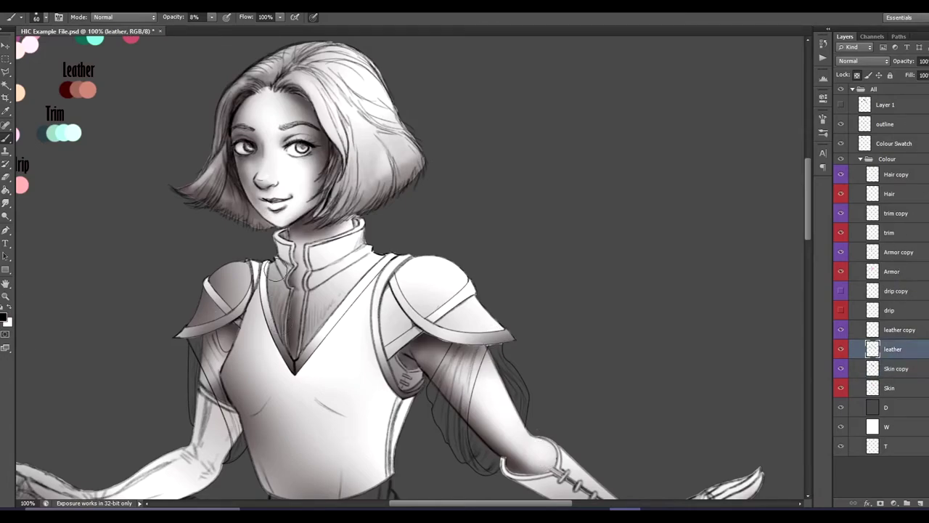
key(alt+bracketright)
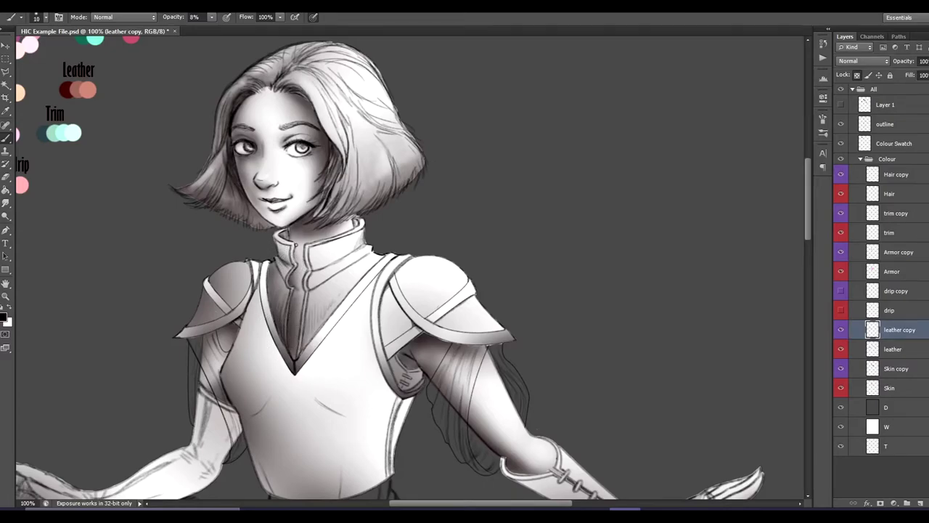
key(bracketright)
key(bracketright)
key(bracketright)
key(bracketright)
mouse_move(303, 360)
mouse_down()
mouse_move(341, 304)
mouse_move(334, 306)
mouse_up()
drag(312, 337, 366, 281)
drag(319, 328, 343, 304)
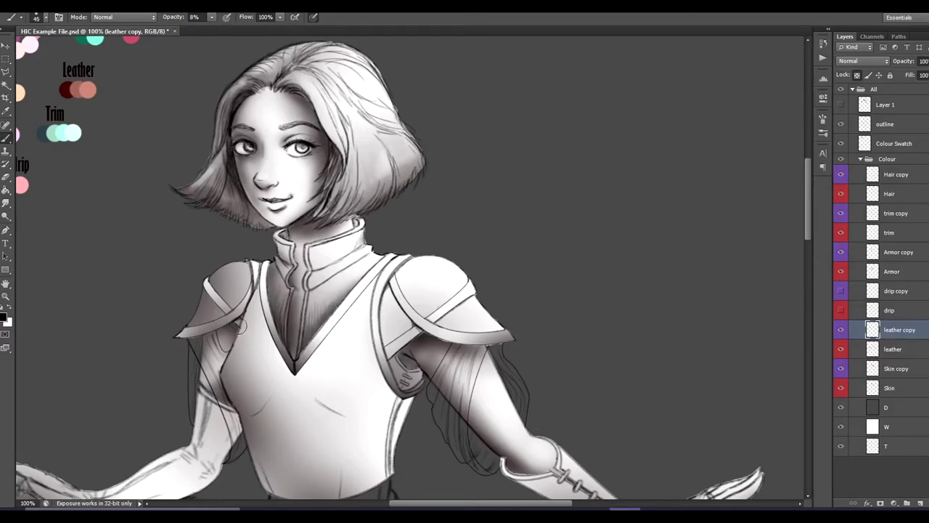
drag(389, 363, 416, 376)
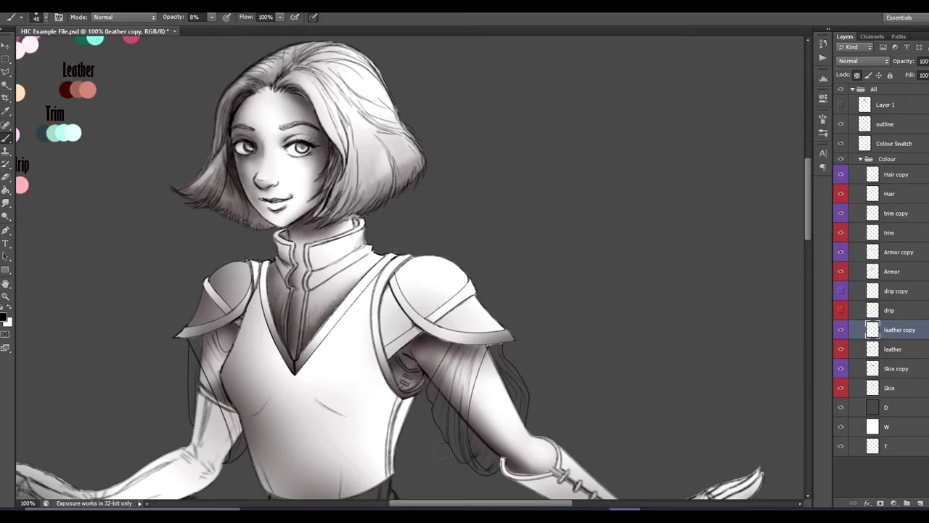
mouse_move(315, 289)
mouse_down()
mouse_move(305, 290)
mouse_move(349, 246)
mouse_up()
Zoom out to 66.7% and darken the leather in the neckline and along the shaded arm around the elbow
key(z)
alt+click(450, 254)
key(b)
mouse_move(293, 337)
mouse_down()
mouse_move(290, 379)
mouse_move(292, 343)
mouse_move(289, 378)
mouse_move(281, 375)
mouse_up()
mouse_move(206, 406)
mouse_down()
mouse_move(266, 397)
mouse_move(287, 346)
mouse_move(289, 371)
mouse_move(298, 339)
mouse_move(304, 359)
mouse_move(228, 400)
mouse_move(145, 392)
mouse_move(204, 402)
mouse_move(274, 390)
mouse_up()
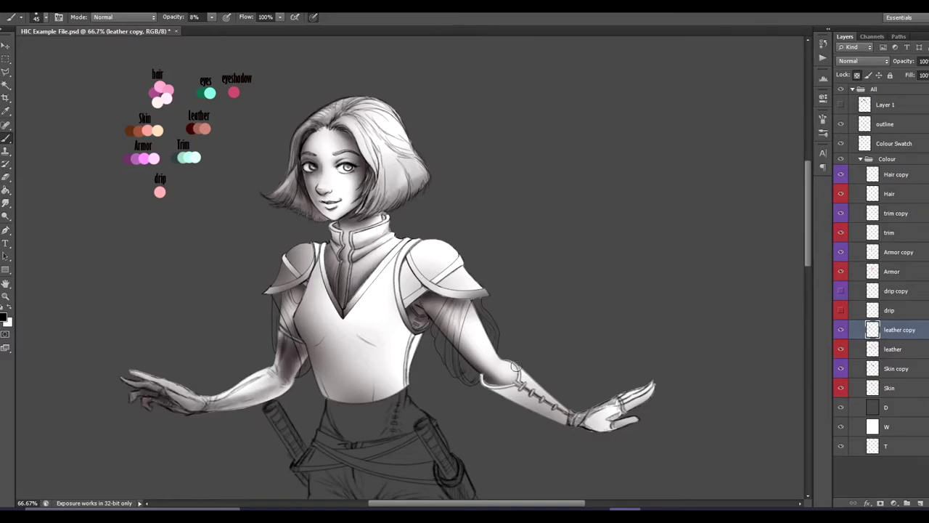
Darken the underside of the laced glove and forearm on leather copy with the low-opacity black brush
mouse_move(483, 374)
mouse_down()
mouse_move(540, 428)
mouse_move(539, 417)
mouse_move(574, 430)
mouse_move(523, 404)
mouse_move(595, 406)
mouse_move(625, 434)
mouse_move(602, 414)
mouse_up()
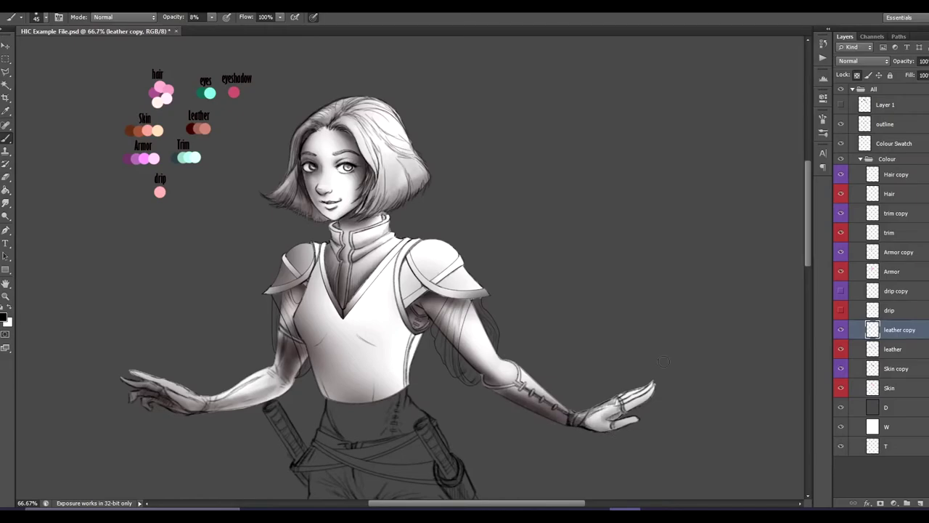
On Armor copy, enlarge the black brush and paint shadows below the bust, around the waist and on the shoulder plates
click(899, 254)
key(bracketright)
key(bracketright)
key(bracketright)
key(bracketright)
key(bracketright)
mouse_move(345, 323)
mouse_down()
mouse_move(323, 336)
mouse_move(334, 397)
mouse_move(332, 389)
mouse_move(351, 402)
mouse_move(385, 391)
mouse_move(372, 349)
mouse_move(398, 328)
mouse_move(369, 346)
mouse_move(381, 357)
mouse_move(298, 325)
mouse_move(390, 335)
mouse_move(373, 346)
mouse_move(382, 351)
mouse_move(372, 394)
mouse_move(418, 375)
mouse_move(404, 261)
mouse_move(402, 324)
mouse_move(401, 257)
mouse_move(446, 294)
mouse_move(469, 289)
mouse_move(435, 291)
mouse_move(426, 241)
mouse_move(431, 274)
mouse_up()
mouse_move(306, 269)
mouse_down()
mouse_move(308, 298)
mouse_move(319, 267)
mouse_up()
Soften the Armor copy shading with a Gaussian Blur
click(156, 7)
mouse_move(218, 80)
click(290, 157)
drag(612, 226, 617, 231)
key(Return)
Switch to white and brighten the bust, the shoulder plates and the upper chest on Armor copy
key(x)
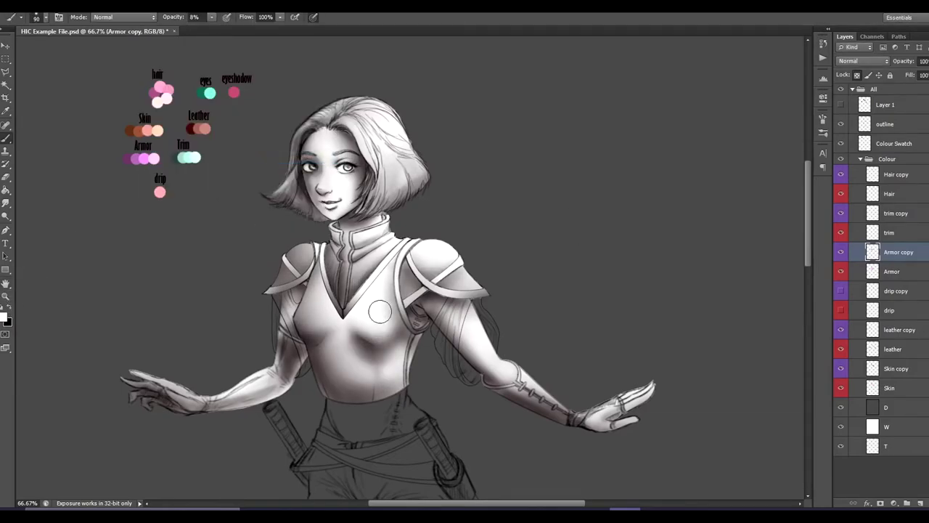
drag(386, 325, 382, 292)
drag(313, 318, 322, 302)
drag(462, 281, 458, 277)
drag(402, 275, 407, 299)
mouse_move(292, 272)
mouse_down()
mouse_move(313, 251)
mouse_move(296, 253)
mouse_up()
mouse_move(320, 295)
mouse_down()
mouse_move(306, 285)
mouse_move(312, 270)
mouse_up()
Reduce the white brush to size 25 and highlight the lower rim and side edges of the breastplate
key(bracketleft)
key(bracketleft)
key(bracketleft)
key(bracketleft)
key(bracketleft)
key(bracketleft)
key(bracketleft)
key(bracketleft)
key(bracketleft)
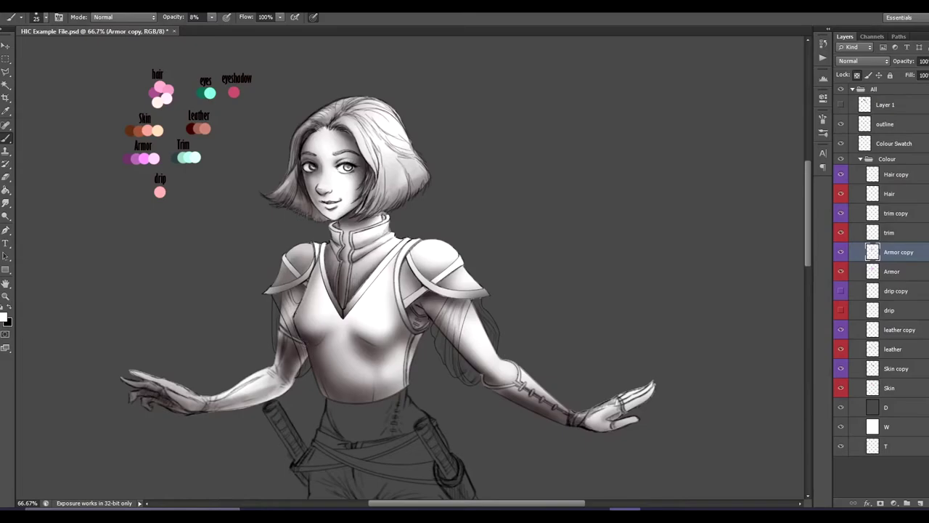
mouse_move(311, 357)
mouse_down()
mouse_move(323, 392)
mouse_move(375, 408)
mouse_up()
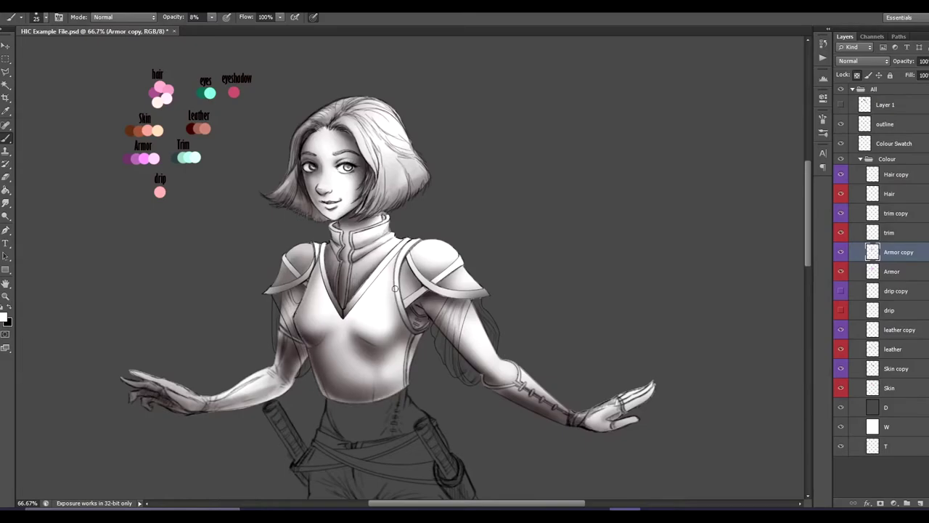
drag(395, 303, 415, 334)
drag(330, 386, 312, 350)
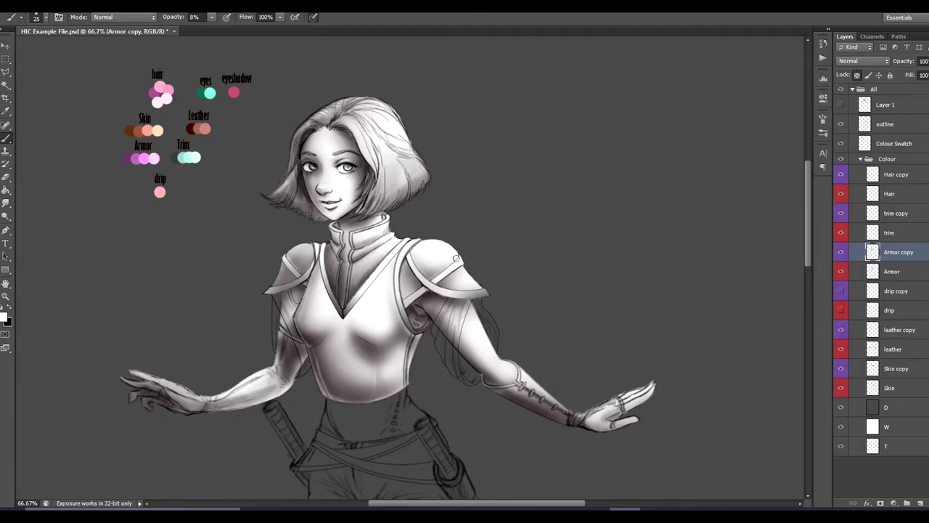
On trim copy, darken the shoulder and armhole trim with black, and highlight the shoulder guard's lower edge with white
click(896, 213)
key(x)
drag(324, 246, 315, 257)
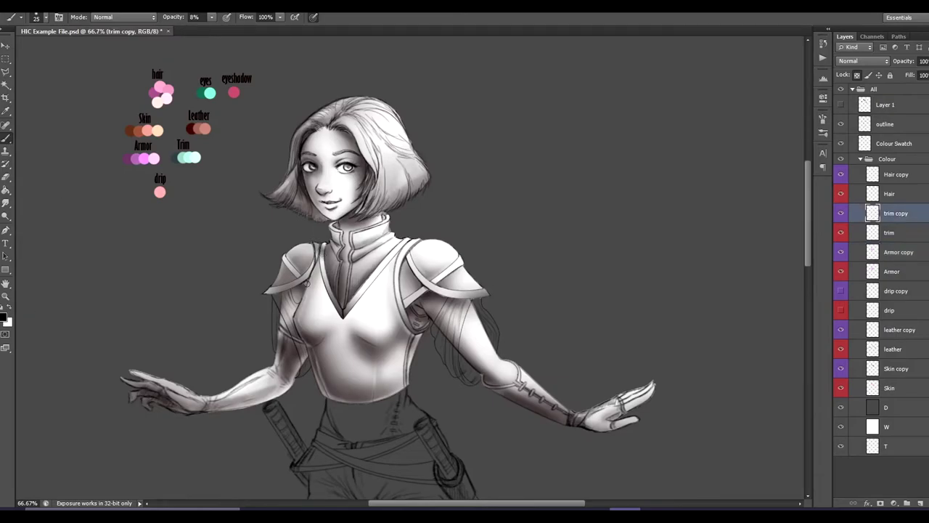
mouse_move(423, 291)
mouse_down()
mouse_move(434, 284)
mouse_move(423, 290)
mouse_up()
key(x)
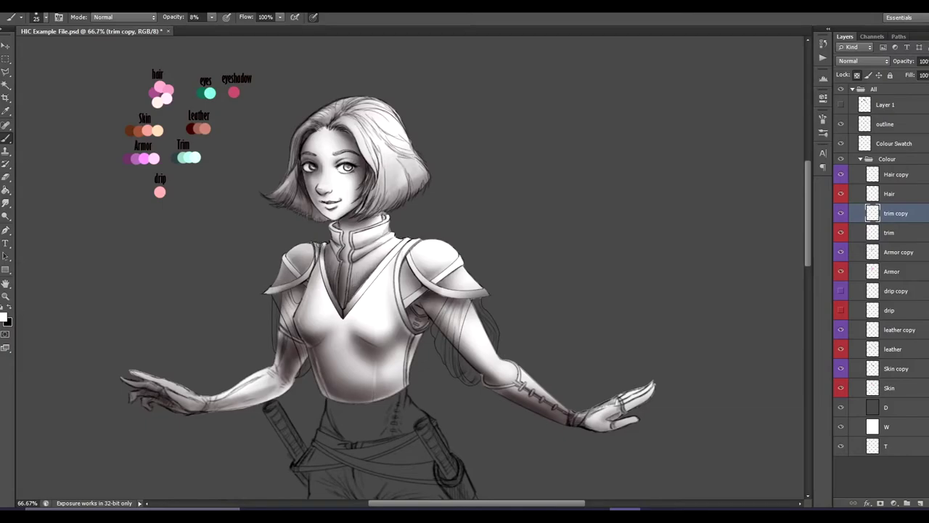
drag(455, 292, 486, 289)
Make the drip copy and drip layers visible
click(907, 178)
ctrl+click(904, 213)
ctrl+click(906, 254)
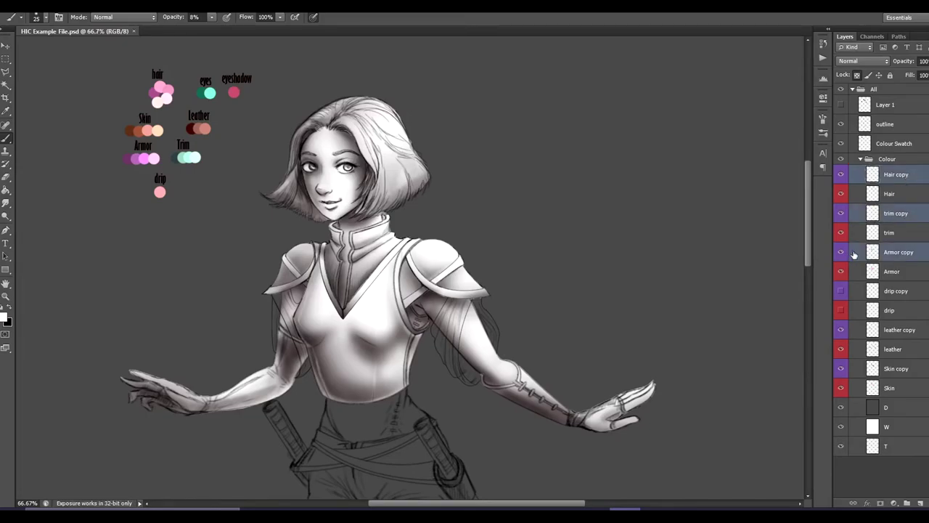
click(842, 292)
click(884, 294)
click(841, 312)
On drip copy, paint black shadows into the folds of the sheer sleeves on both arms
key(alt+bracketright)
key(alt+bracketleft)
click(9, 307)
mouse_move(288, 299)
mouse_down()
mouse_move(299, 350)
mouse_move(286, 290)
mouse_move(279, 299)
mouse_up()
drag(306, 369, 307, 346)
mouse_move(460, 321)
mouse_down()
mouse_move(445, 305)
mouse_move(439, 356)
mouse_move(461, 373)
mouse_move(453, 352)
mouse_move(461, 374)
mouse_up()
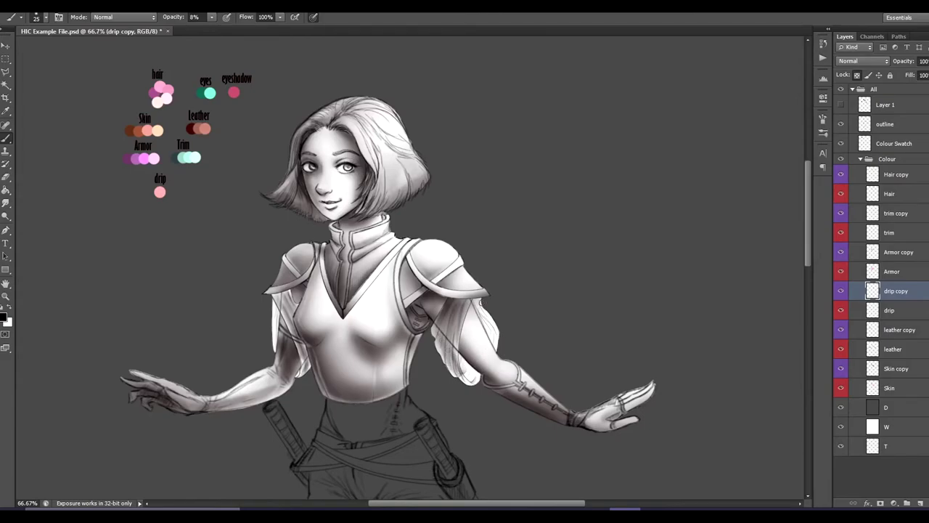
drag(459, 370, 445, 344)
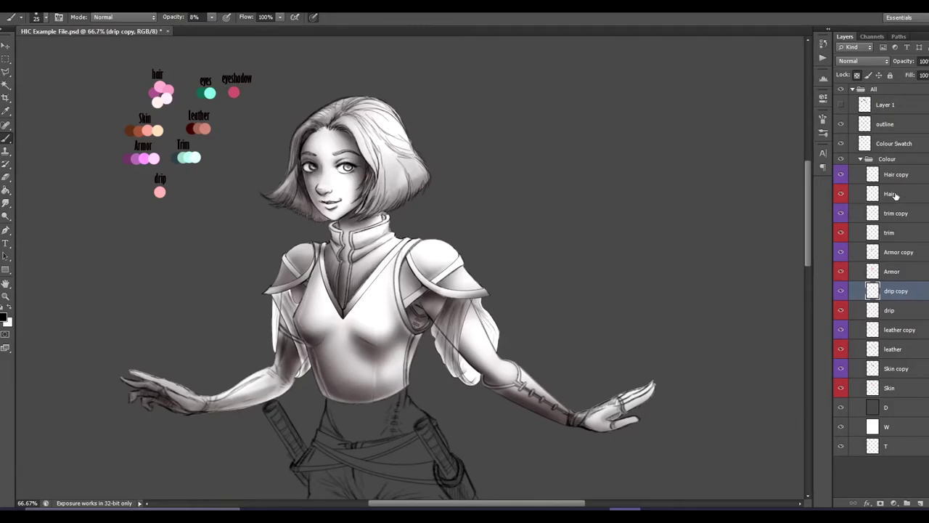
Set the blending mode of the Hair, trim, Armor, drip, leather and Skin copy layers to Multiply
click(916, 177)
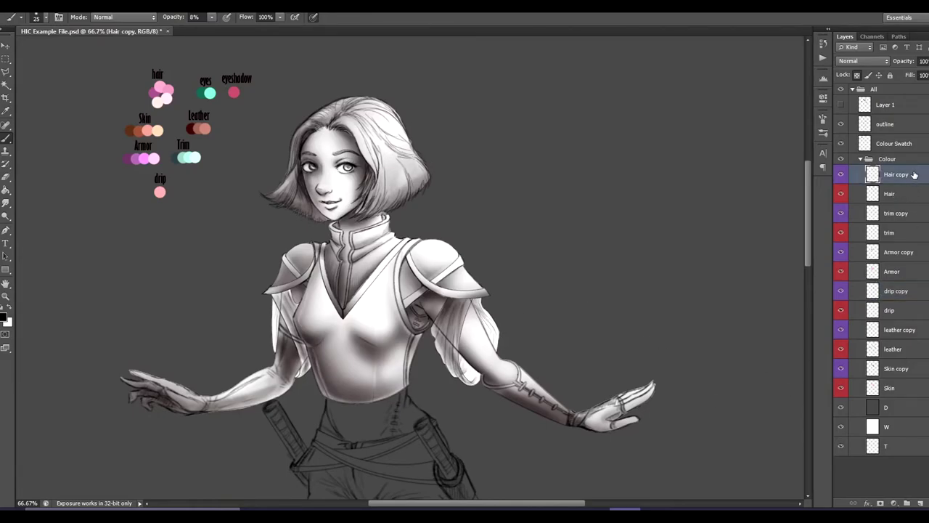
ctrl+click(904, 215)
ctrl+click(908, 252)
ctrl+click(898, 290)
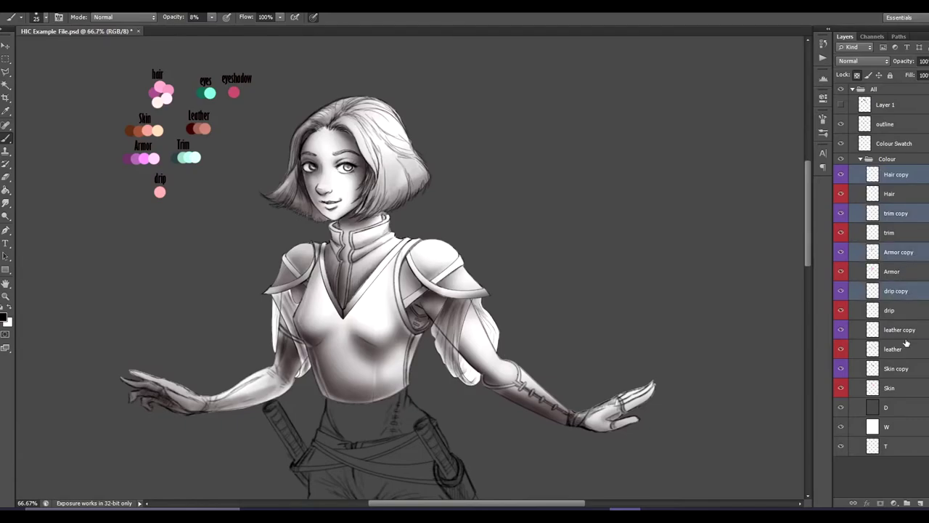
ctrl+click(892, 331)
ctrl+click(899, 369)
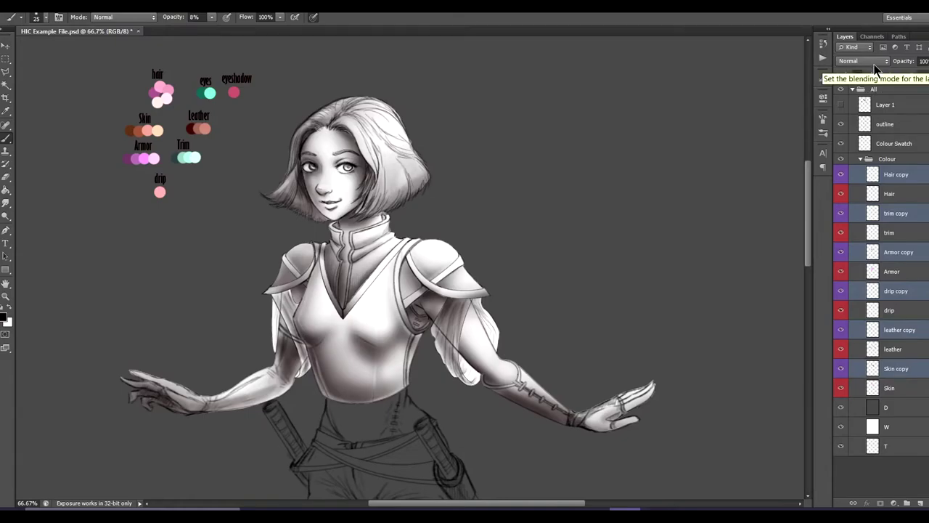
click(875, 64)
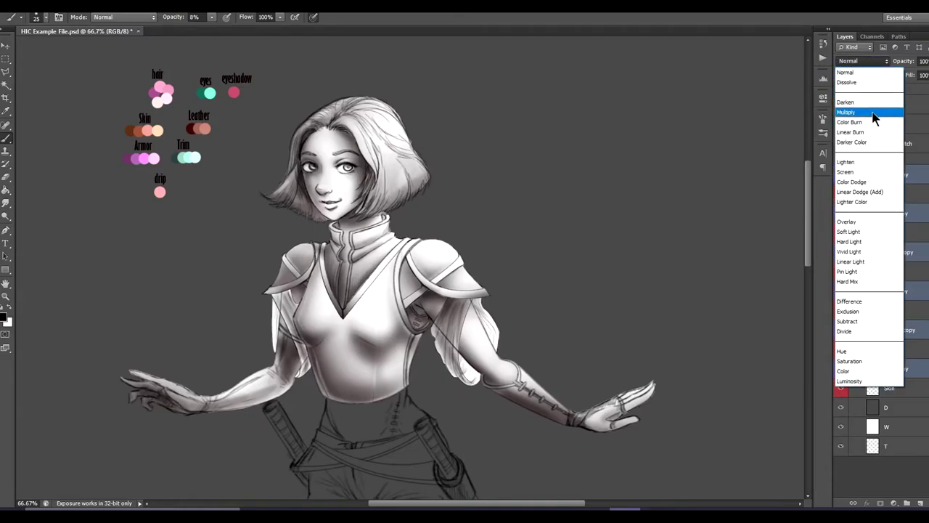
click(874, 114)
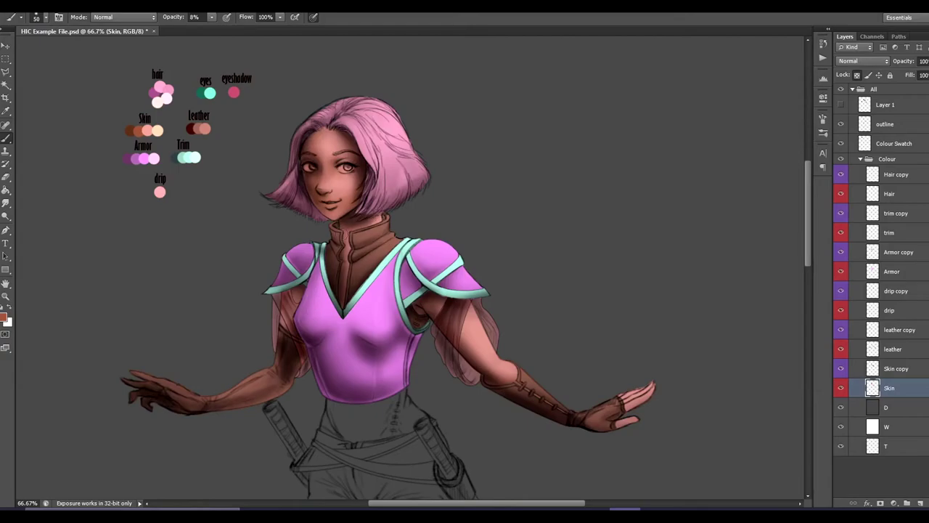
On the Skin layer, tint the upper arm and the fingers of the raised hand with the darkest brown skin swatch
alt+click(130, 130)
drag(469, 344, 506, 378)
drag(643, 398, 625, 408)
Sample the cream skin swatch and lighten the forehead and chin
alt+click(157, 130)
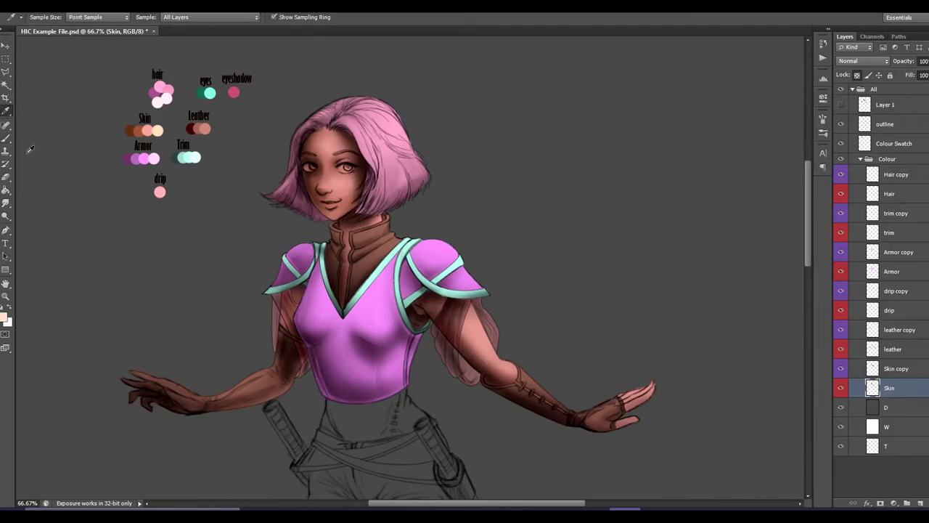
mouse_move(329, 149)
mouse_down()
mouse_move(323, 181)
mouse_move(347, 183)
mouse_move(342, 158)
mouse_up()
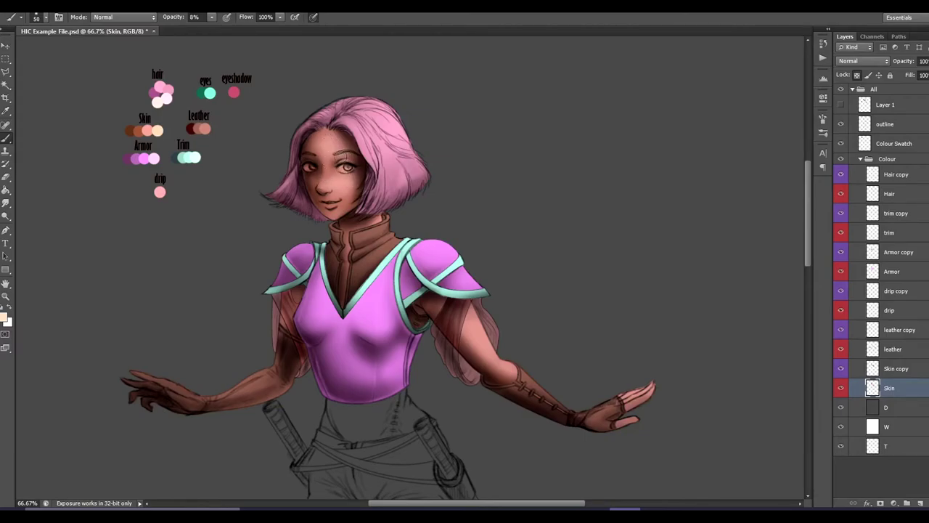
drag(330, 204, 331, 202)
Warm the face's shaded areas with the reddish-brown skin swatch and a sampled face tone, using a larger brush
alt+click(137, 131)
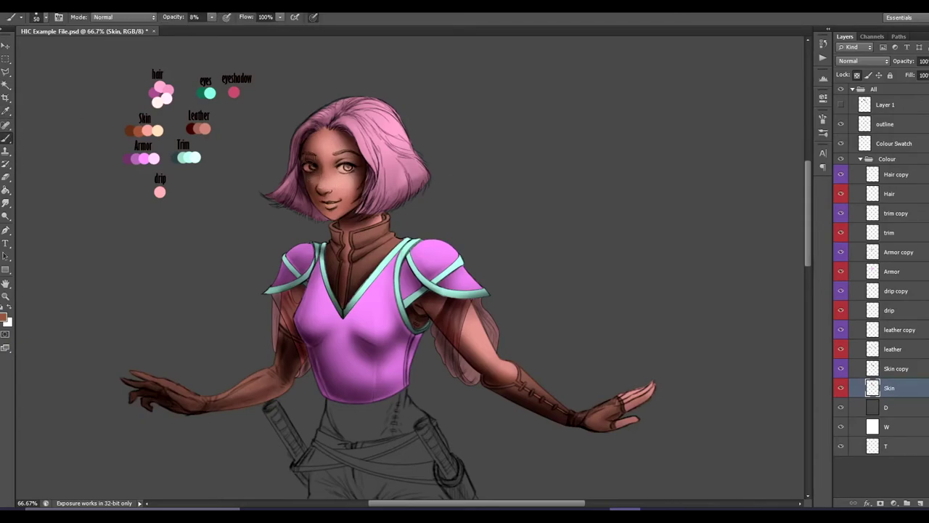
alt+click(339, 192)
key(bracketright)
key(bracketright)
key(bracketright)
key(bracketright)
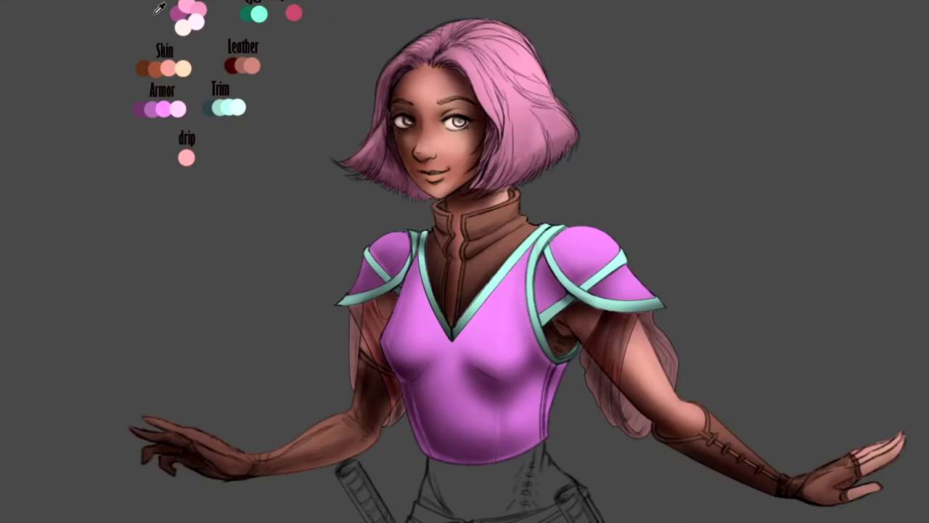
Zoom in on the face and colour both irises with the dark green eyes swatch
click(455, 92)
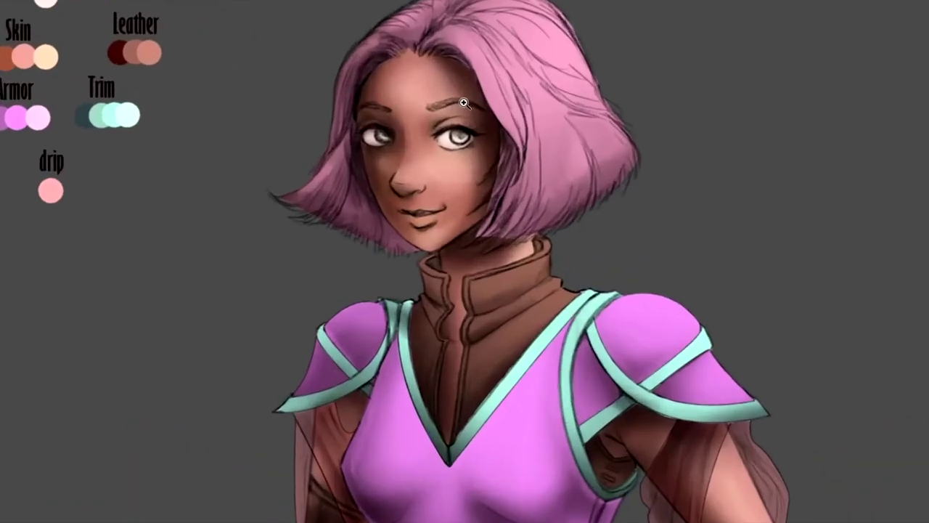
click(457, 98)
mouse_move(450, 166)
mouse_down()
mouse_move(466, 177)
mouse_move(448, 174)
mouse_move(462, 164)
mouse_move(451, 169)
mouse_move(456, 180)
mouse_move(462, 170)
mouse_move(451, 171)
mouse_up()
drag(328, 156, 302, 167)
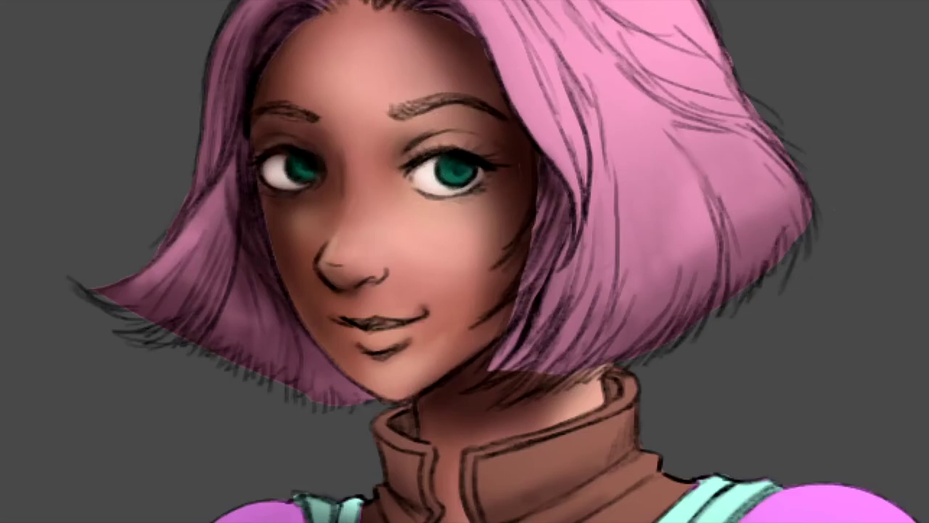
Enlarge the brush and paint the eyeshadow swatch colour over both eyelids
key(ctrl+0)
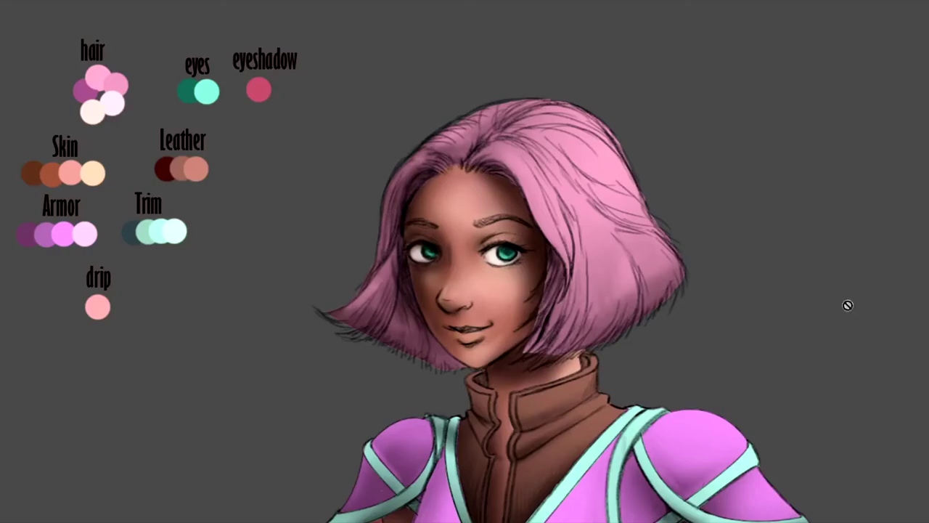
key(])
key(])
key(])
mouse_move(506, 241)
mouse_down()
mouse_move(500, 234)
mouse_move(519, 237)
mouse_up()
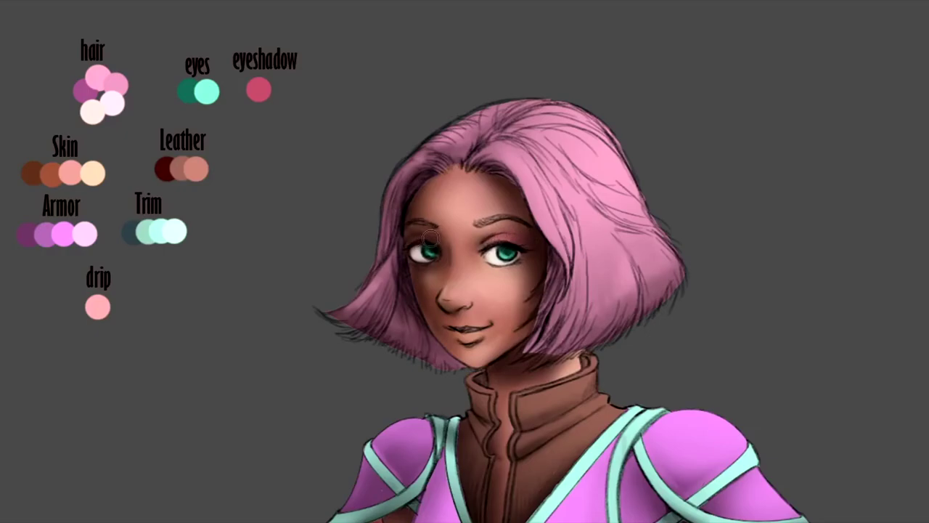
mouse_move(511, 234)
mouse_down()
mouse_move(479, 251)
mouse_move(522, 244)
mouse_move(495, 265)
mouse_up()
Tint the lips pink and add a soft blush to the cheek with a larger brush
key(bracketright)
key(bracketright)
key(bracketright)
key(bracketright)
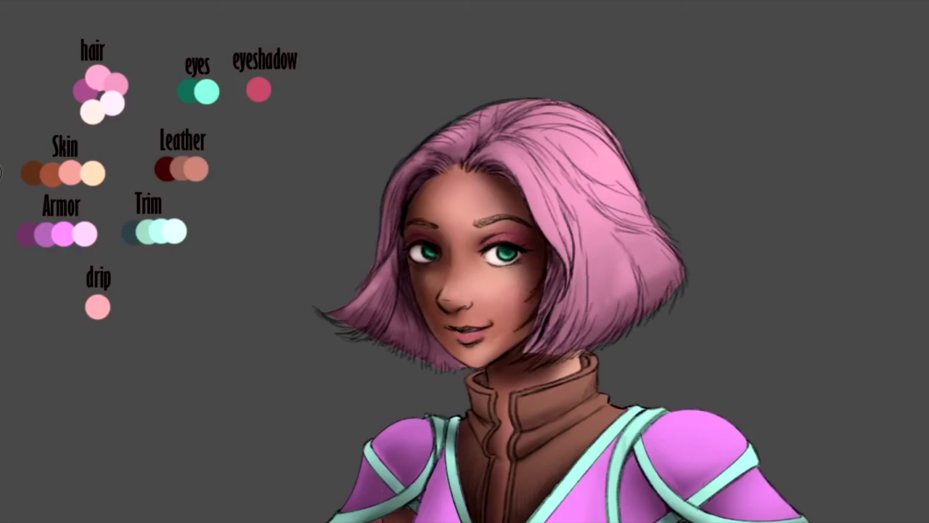
click(13, 280)
click(911, 5)
key(Return)
click(512, 290)
On the Hair layer, reduce the brush and paint purple shadows at the roots and tips and pale highlights across the strands
key(bracketleft)
key(bracketleft)
key(bracketleft)
key(F5)
key(F5)
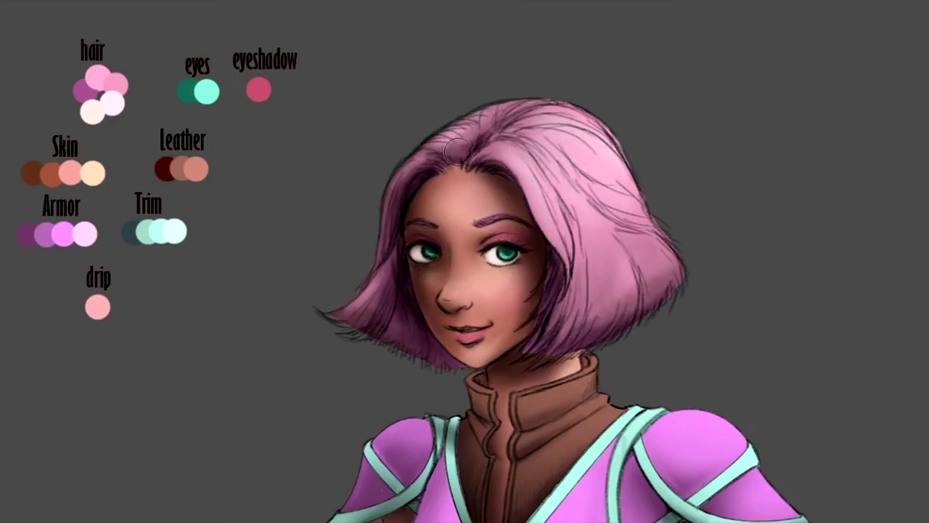
drag(426, 164, 409, 182)
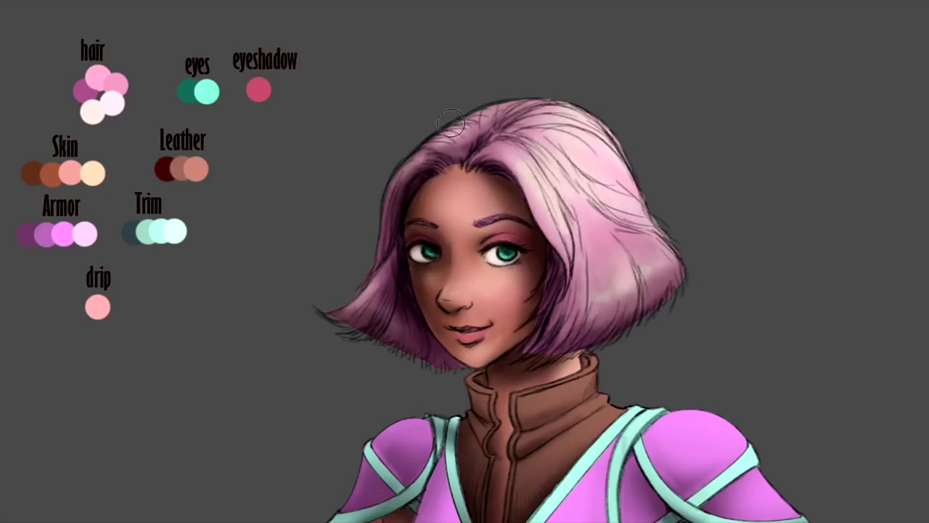
Raise the Hair layer's saturation to +19 with Hue/Saturation
key(ctrl+u)
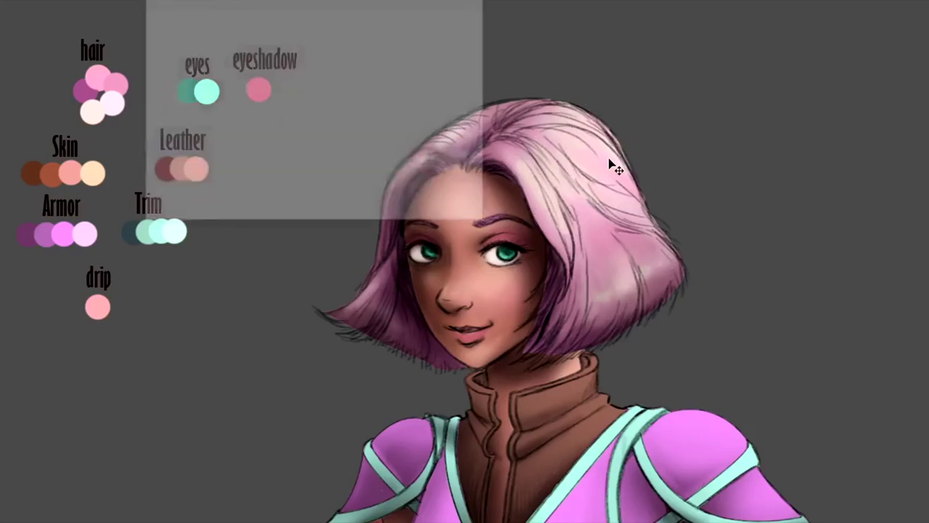
click(286, 116)
drag(286, 118, 295, 115)
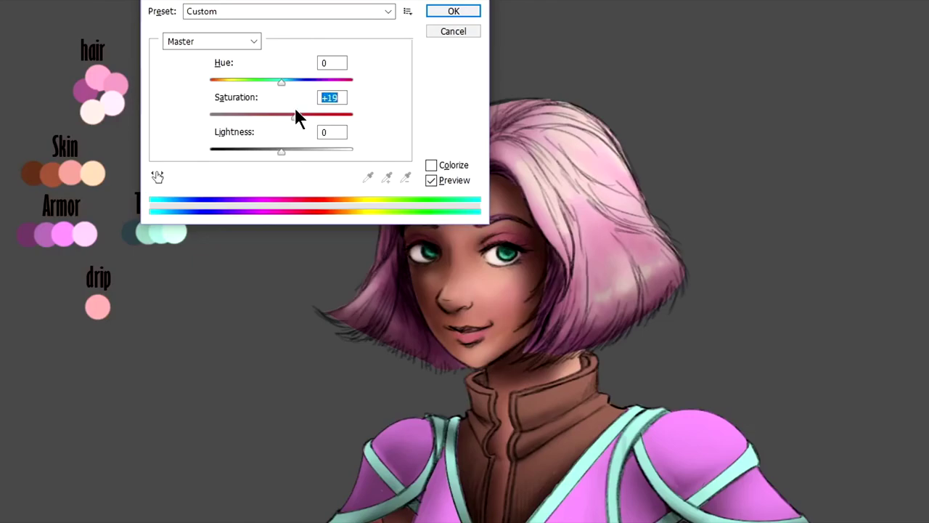
click(441, 11)
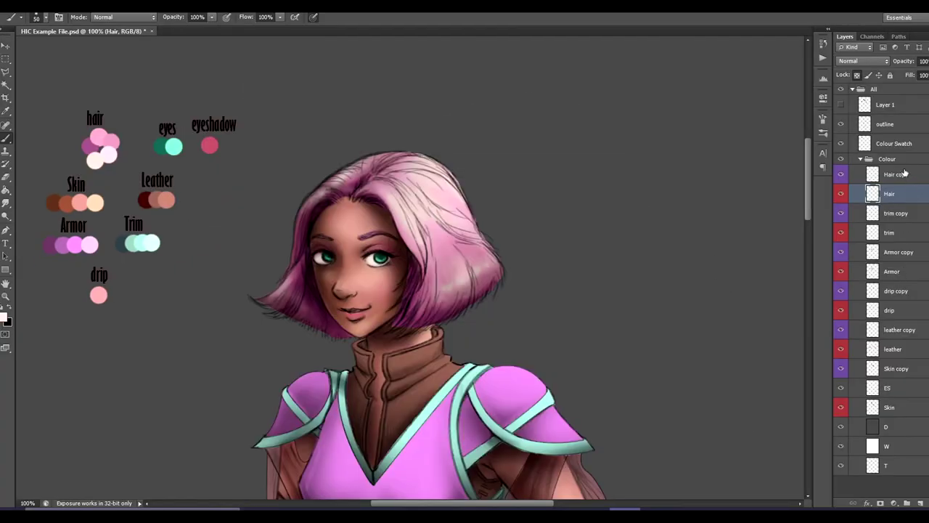
Apply Hue/Saturation to Hair copy with saturation +20 and lightness +6
click(905, 173)
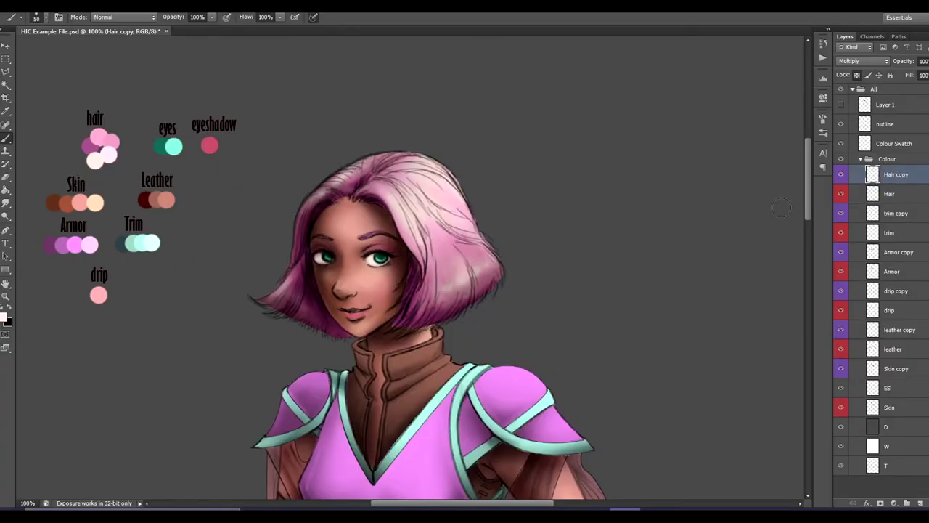
key(ctrl+u)
drag(225, 187, 228, 187)
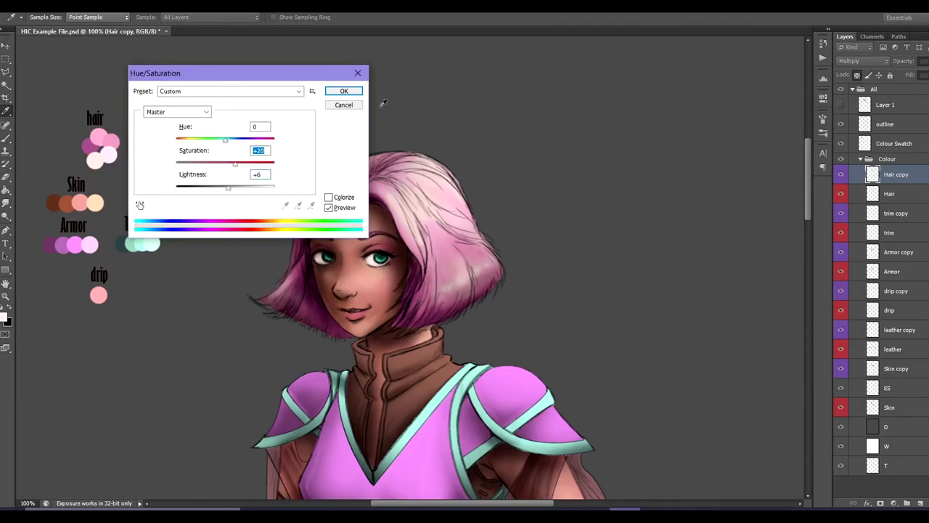
click(344, 91)
Sample the darkest leather swatch colour and make the leather layer active
scroll(752, 240, down, 3)
click(149, 116)
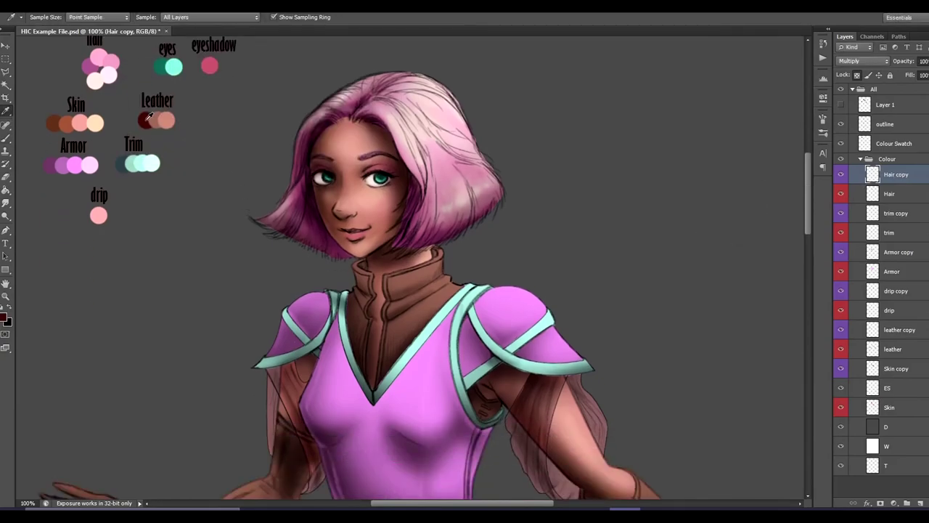
click(880, 332)
click(885, 348)
mouse_move(349, 334)
mouse_down()
mouse_move(361, 370)
mouse_move(355, 278)
mouse_up()
click(40, 7)
click(58, 20)
Set the brush opacity to 18% and darken the leather inside the V-neck and at the armpit
click(211, 18)
click(172, 30)
click(352, 25)
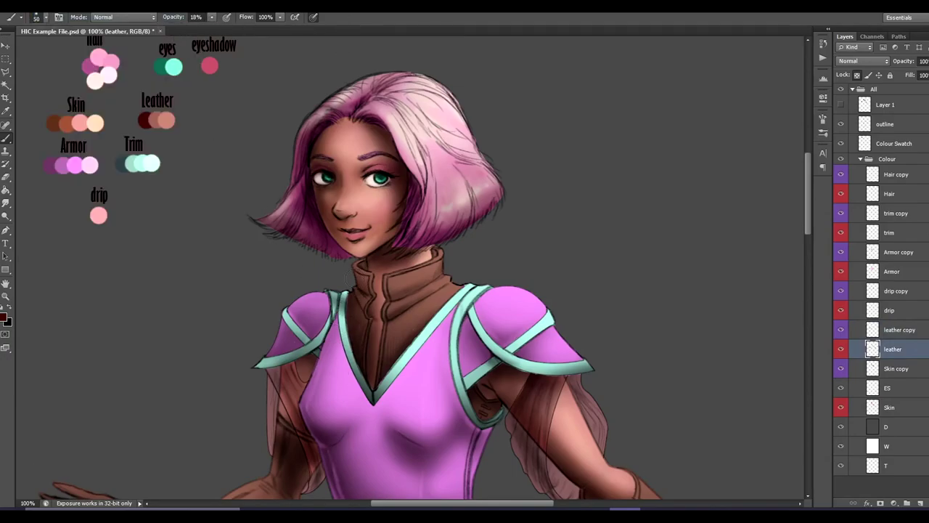
mouse_move(394, 383)
mouse_down()
mouse_move(396, 287)
mouse_move(424, 272)
mouse_move(403, 344)
mouse_move(415, 331)
mouse_move(384, 374)
mouse_move(415, 330)
mouse_up()
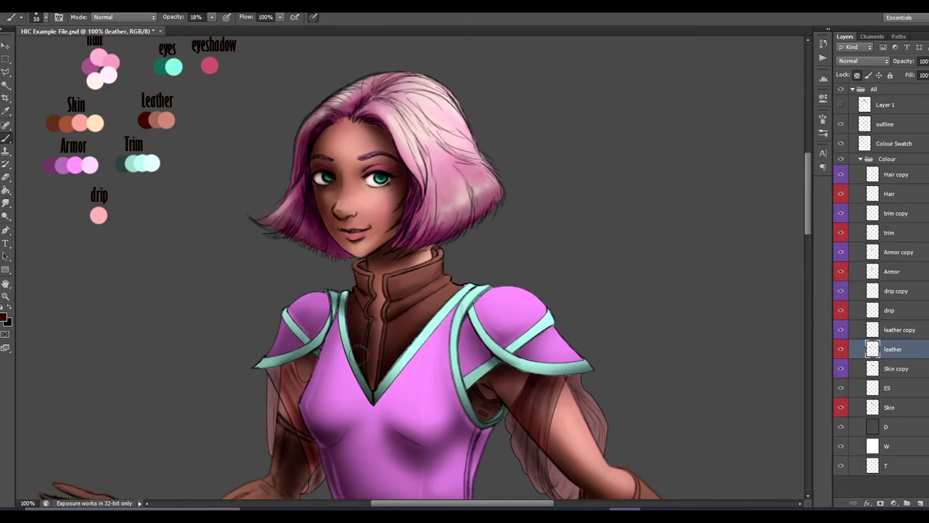
drag(469, 393, 480, 403)
key(ctrl+minus)
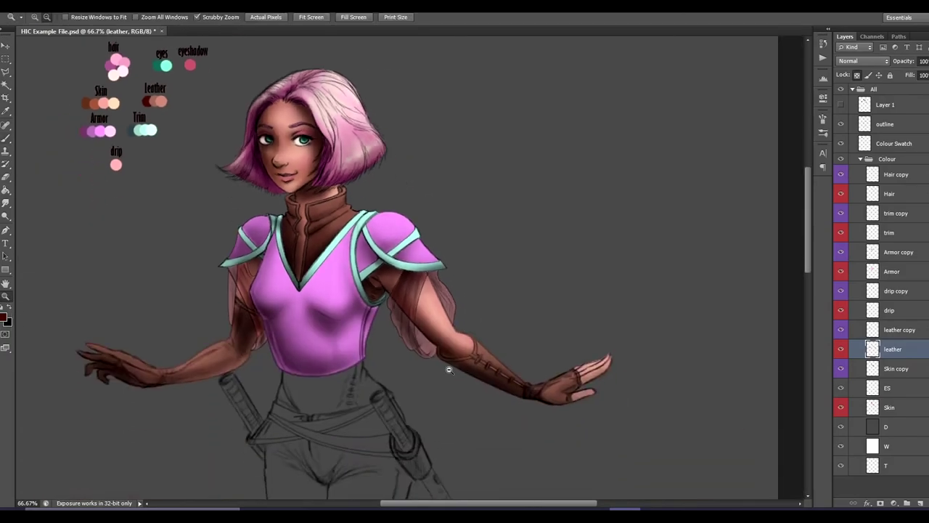
Darken the underside of the forearm on the leather layer, sample a lighter leather swatch colour and highlight the collar
mouse_move(160, 390)
mouse_down()
mouse_move(232, 366)
mouse_move(210, 356)
mouse_move(239, 363)
mouse_up()
alt+click(162, 101)
drag(344, 211, 350, 206)
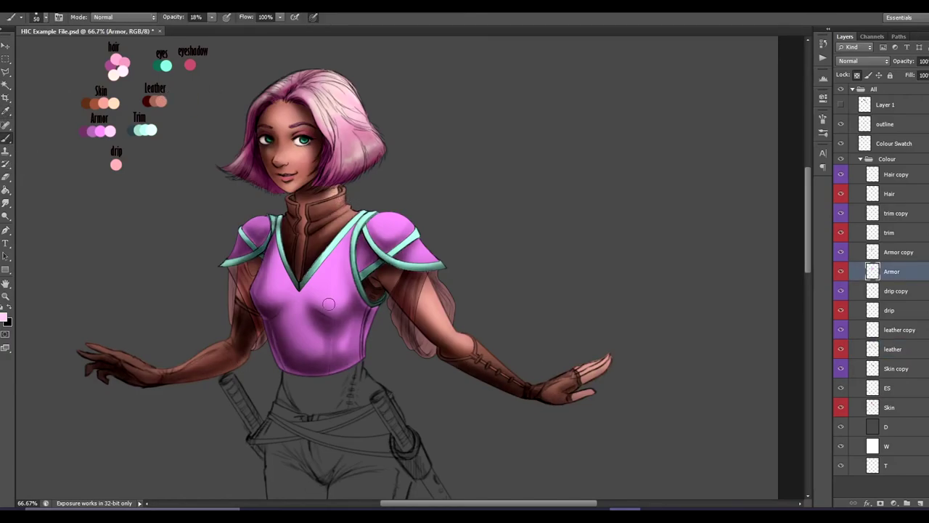
Paint soft highlights in the lightest armor swatch colour on the chest and shoulder plate of the Armor layer
drag(326, 307, 336, 288)
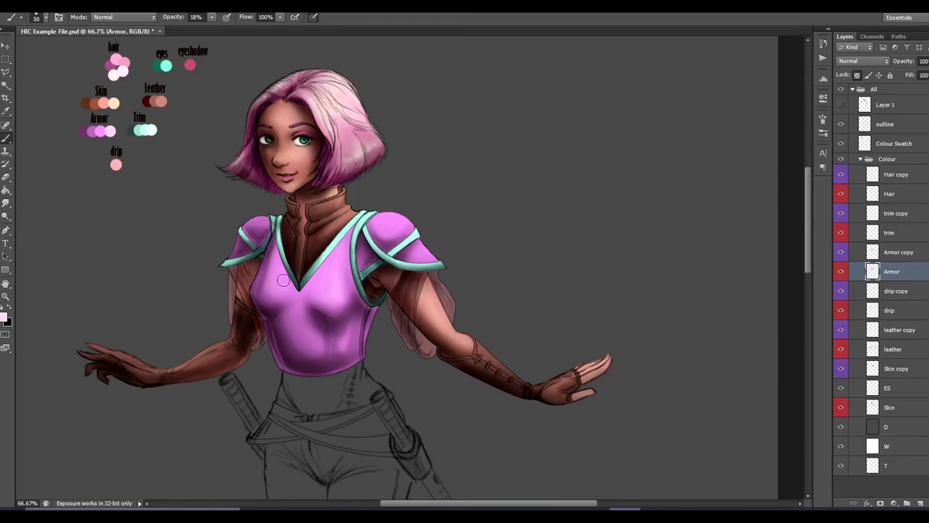
drag(388, 217, 406, 221)
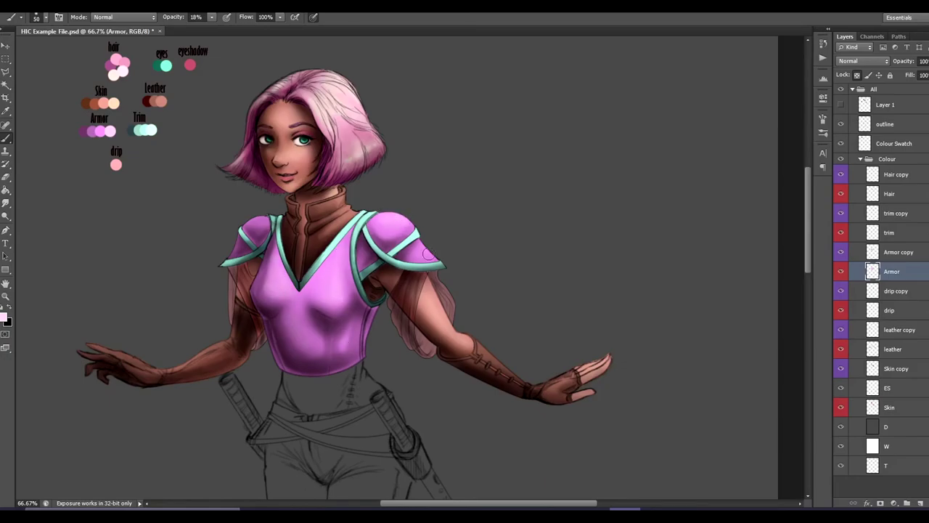
drag(273, 289, 269, 256)
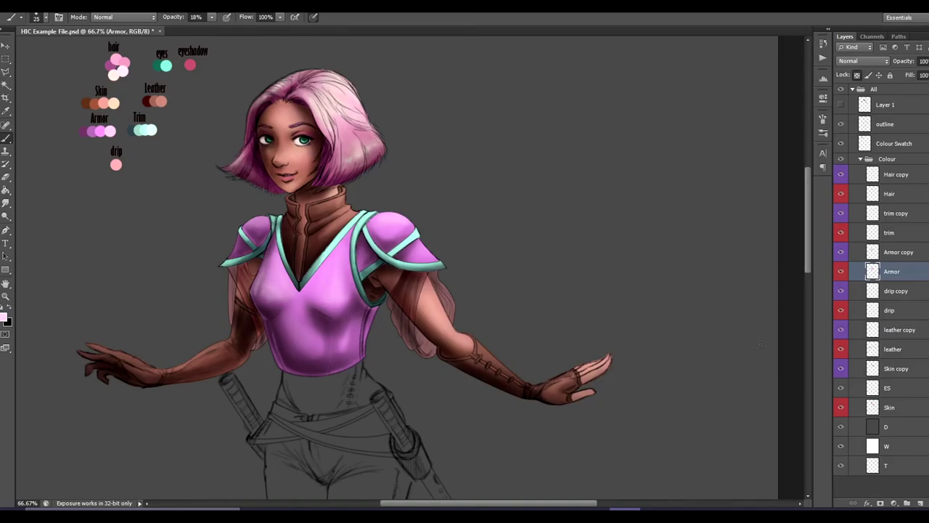
Lighten the chest and torso shading on the Armor copy layer with a white size 70 brush at 11% opacity
key(alt+bracketright)
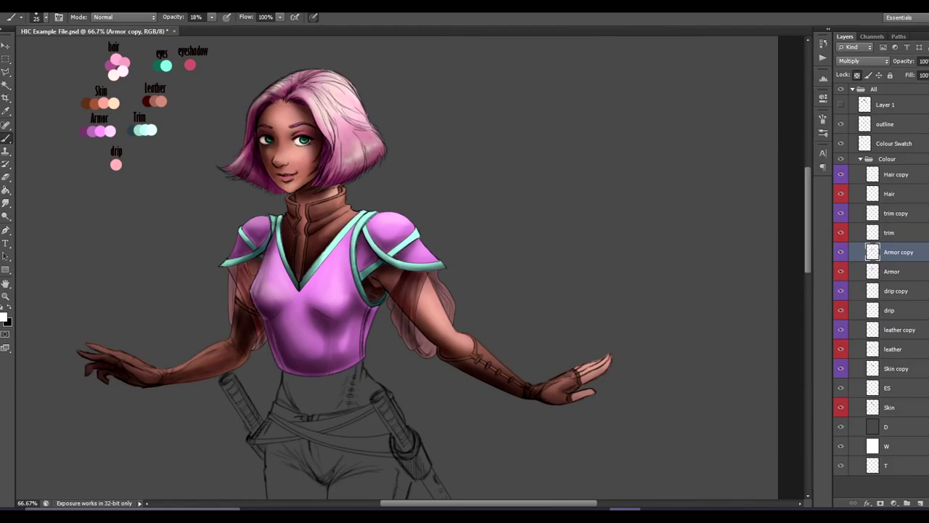
click(212, 17)
click(208, 30)
click(6, 176)
click(6, 138)
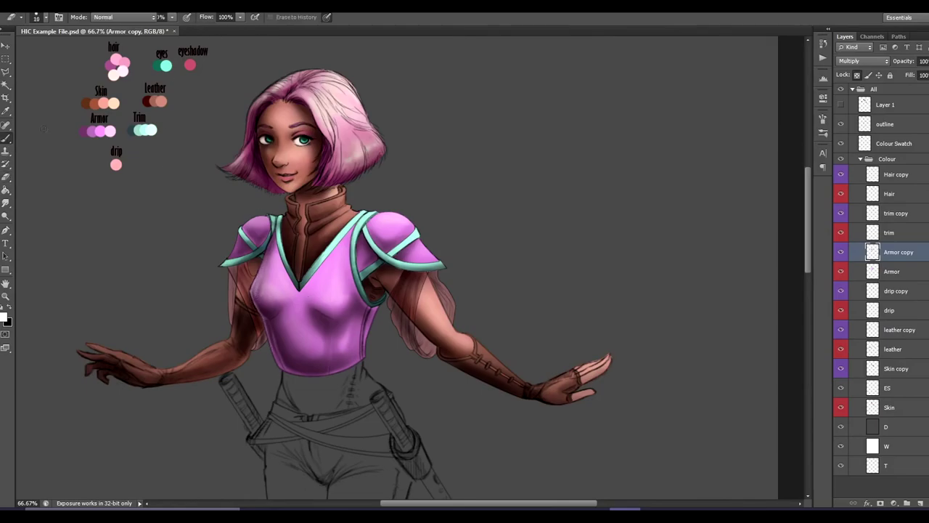
key(bracketright)
key(bracketright)
key(bracketright)
key(bracketright)
key(bracketright)
key(bracketright)
key(bracketright)
mouse_move(277, 286)
mouse_down()
mouse_move(259, 264)
mouse_move(277, 296)
mouse_move(334, 293)
mouse_up()
drag(292, 329, 320, 368)
drag(273, 265, 267, 273)
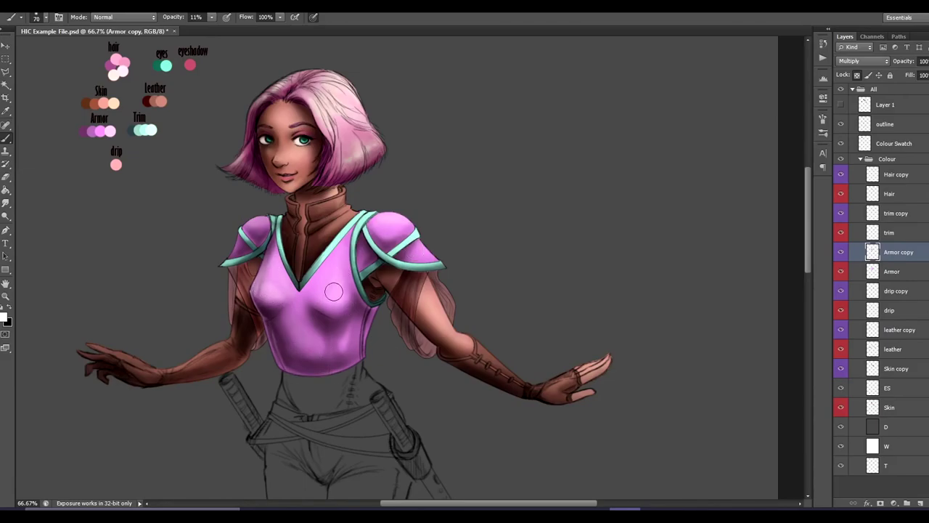
Sample the light pink hair swatch colour and ready the brush on the Hair layer
click(890, 193)
click(897, 175)
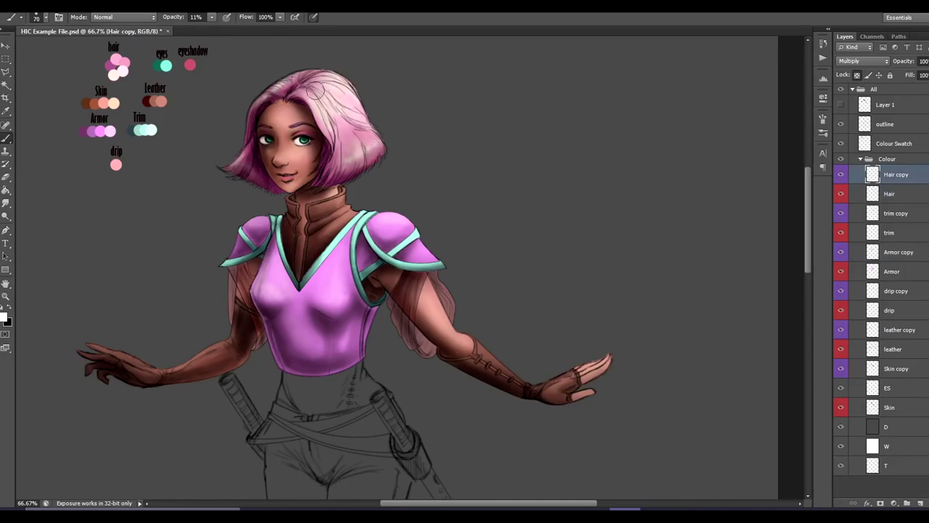
click(870, 61)
click(869, 64)
click(875, 92)
key(i)
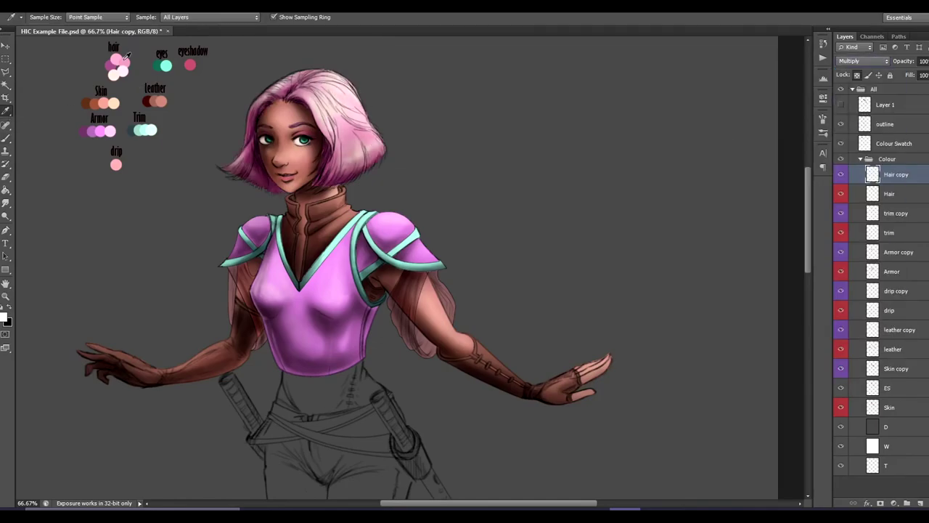
click(5, 316)
click(842, 70)
click(890, 193)
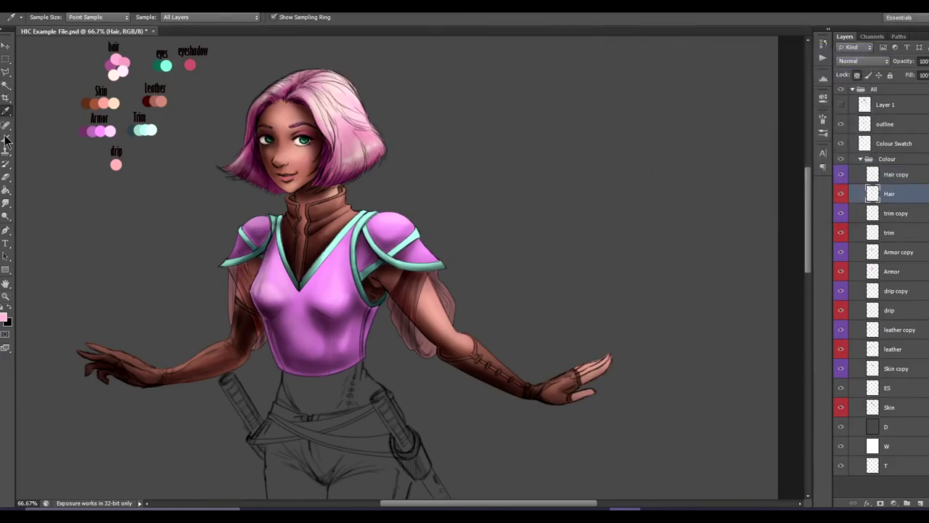
key(b)
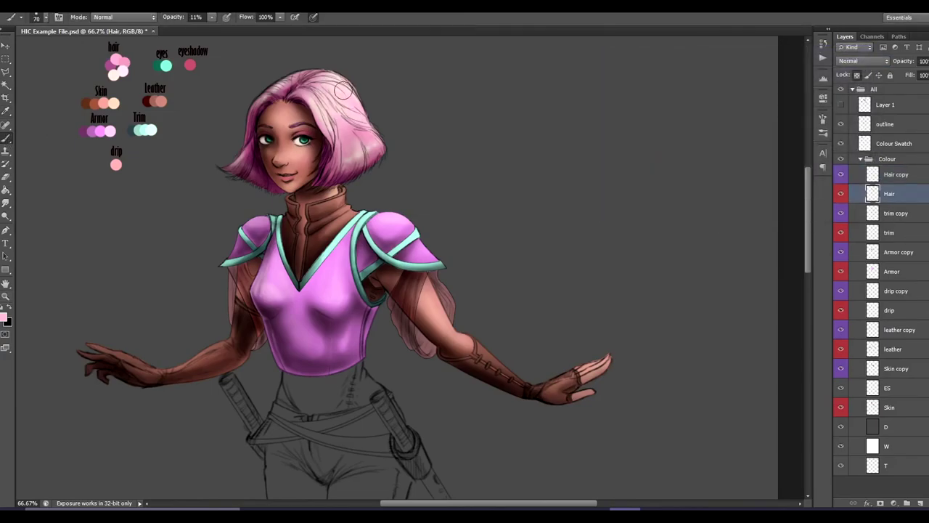
Save the document
key(z)
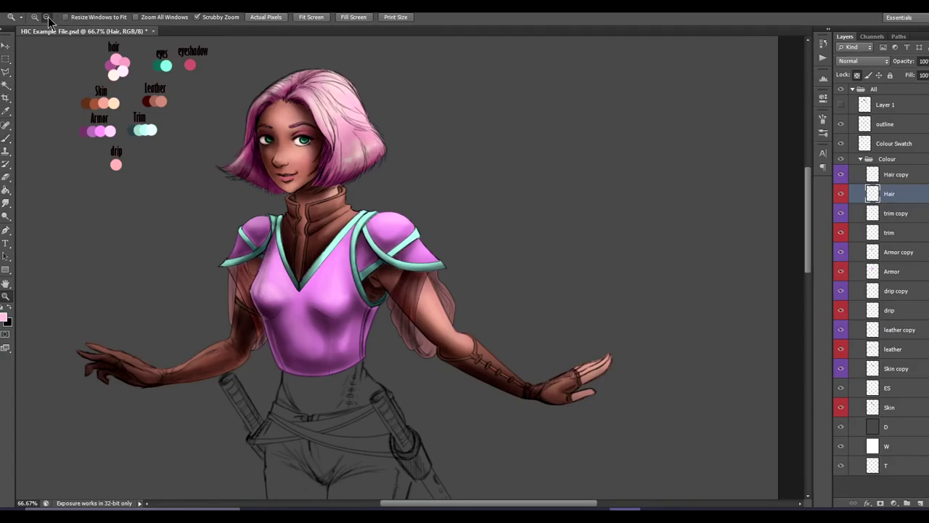
alt+click(446, 178)
key(ctrl+s)
Duplicate all layers from Hair copy down to Skin, merge the duplicates into one layer and compare it on and off
click(904, 175)
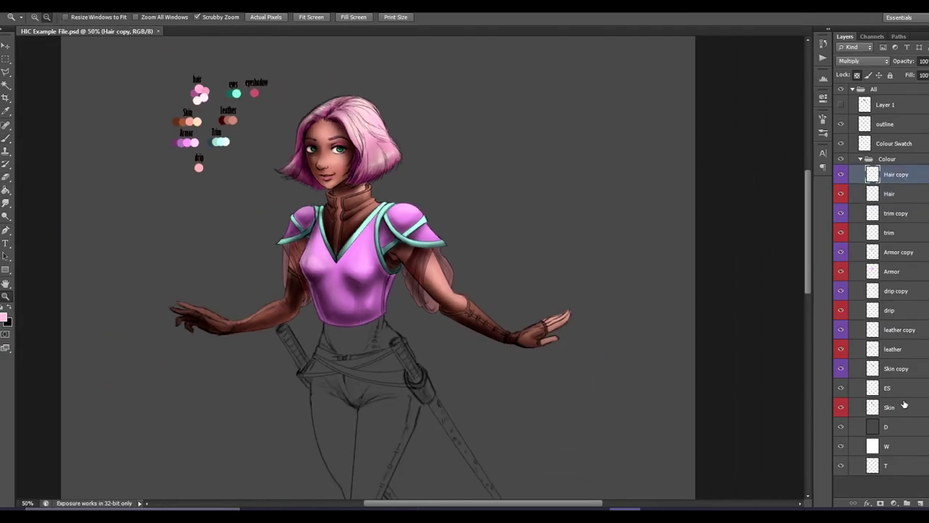
shift+click(904, 405)
key(ctrl+j)
right_click(902, 224)
click(809, 336)
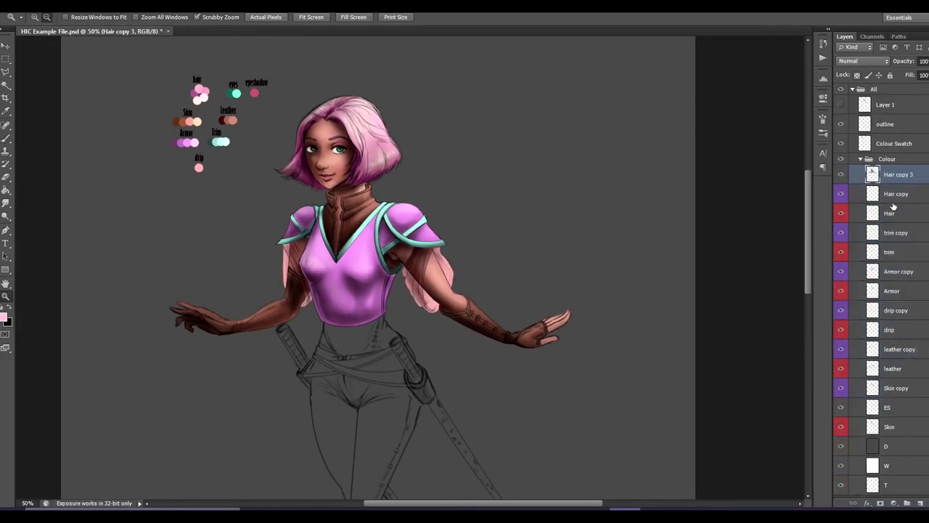
click(842, 177)
click(842, 177)
Try out different blend modes on the merged layer and settle on Color Dodge
click(862, 61)
click(871, 193)
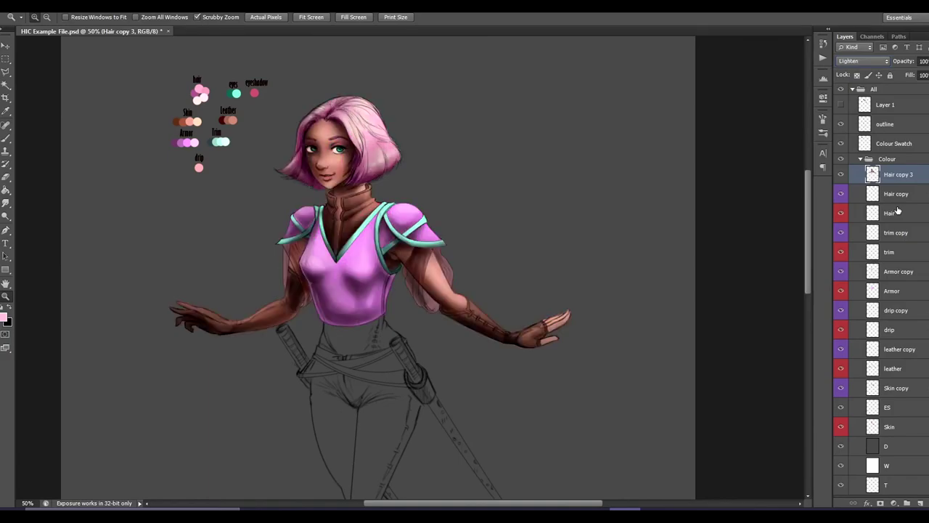
key(Up)
key(Down)
key(Down)
key(Down)
key(Down)
key(Down)
key(Down)
key(Down)
key(Down)
key(Down)
key(Down)
key(Down)
key(Down)
key(Down)
key(Down)
key(Down)
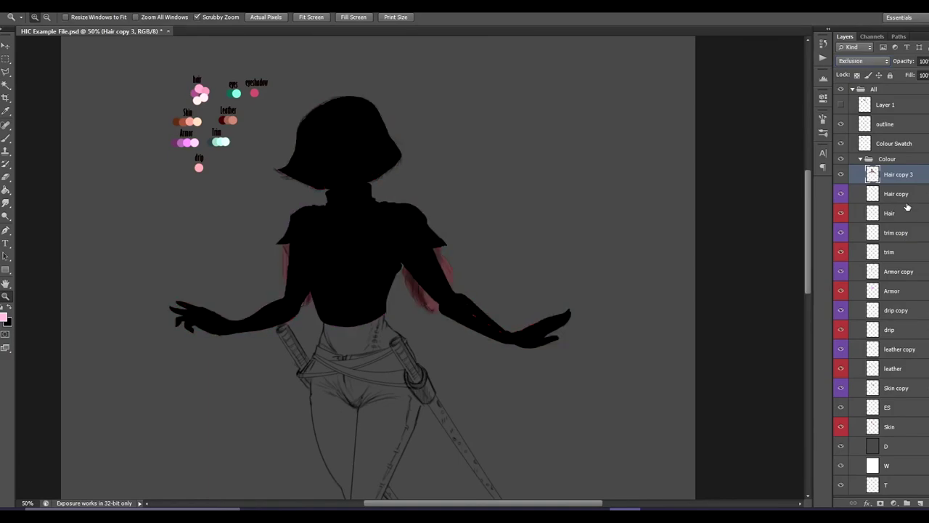
key(Up)
key(Up)
key(Up)
key(Up)
key(Up)
key(Up)
key(Up)
key(Up)
key(Up)
key(Up)
key(Up)
key(Up)
key(Up)
key(Up)
key(Up)
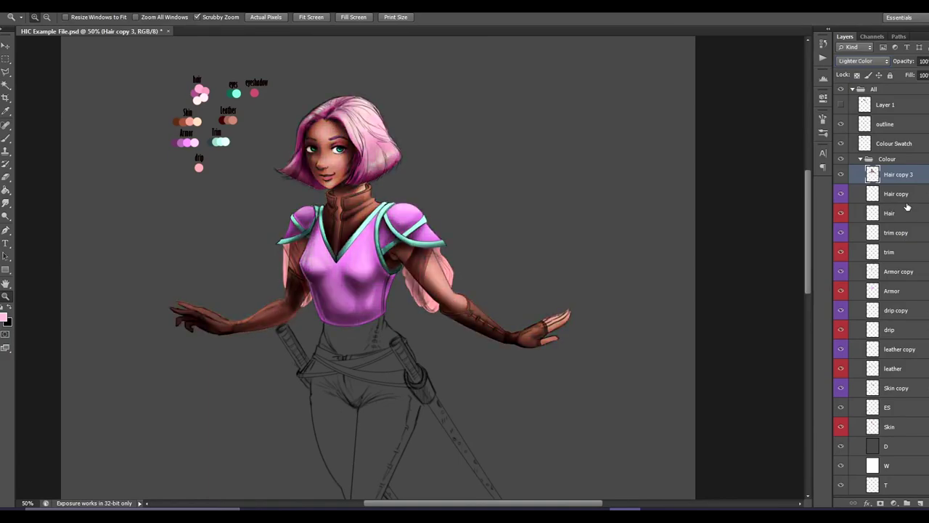
Reduce the Color Dodge layer's fill to 28%
click(927, 75)
drag(893, 87, 903, 90)
click(316, 146)
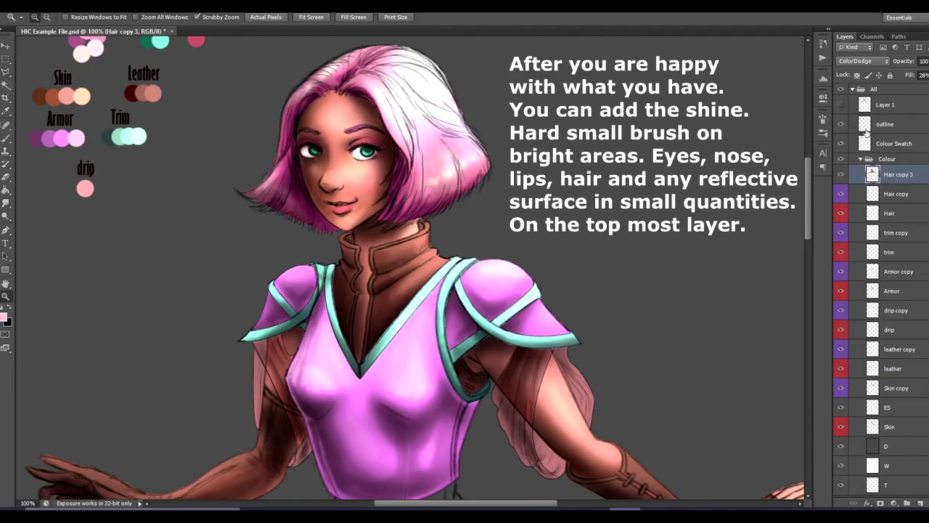
Duplicate the layers from Hair copy 3 down to Skin and merge the duplicates into a single layer on top
click(6, 203)
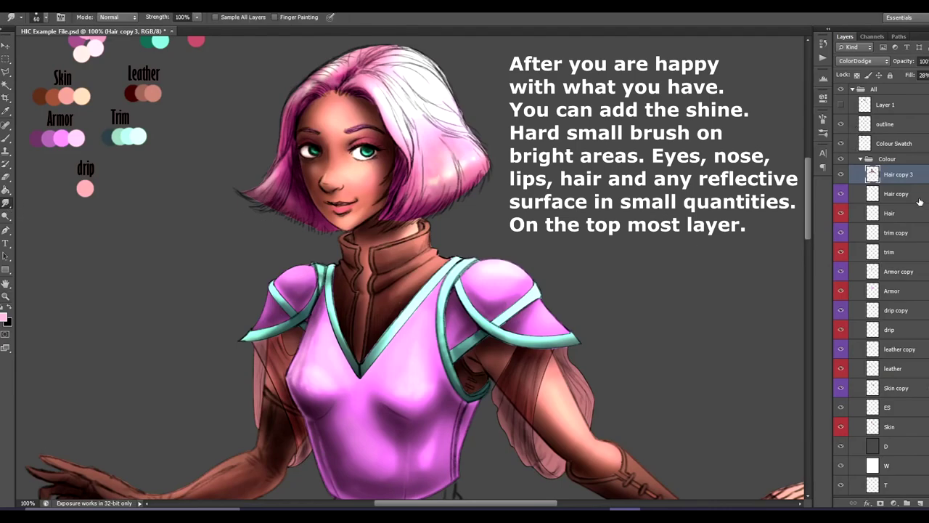
shift+click(902, 424)
drag(902, 424, 920, 503)
right_click(905, 426)
click(769, 339)
click(840, 175)
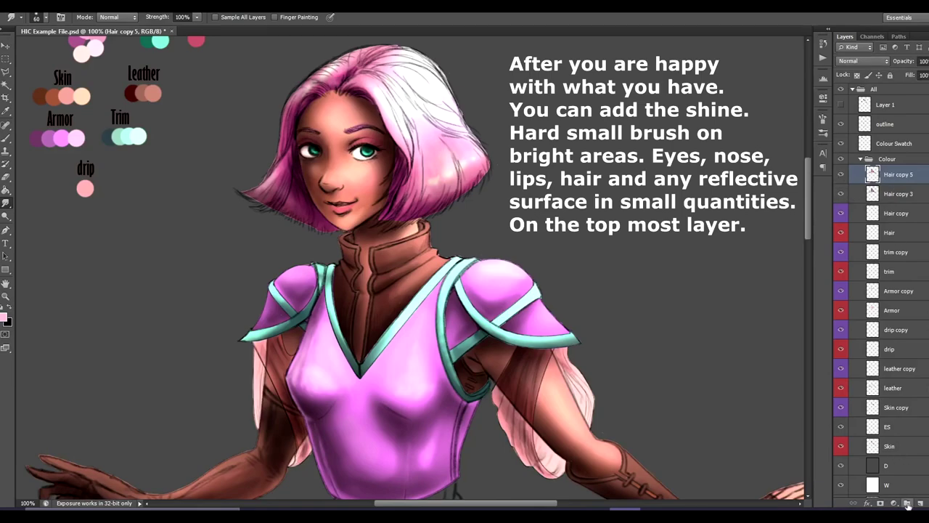
Create a layer group above the new merged layer and name it shine
key(ctrl+g)
click(6, 296)
click(460, 253)
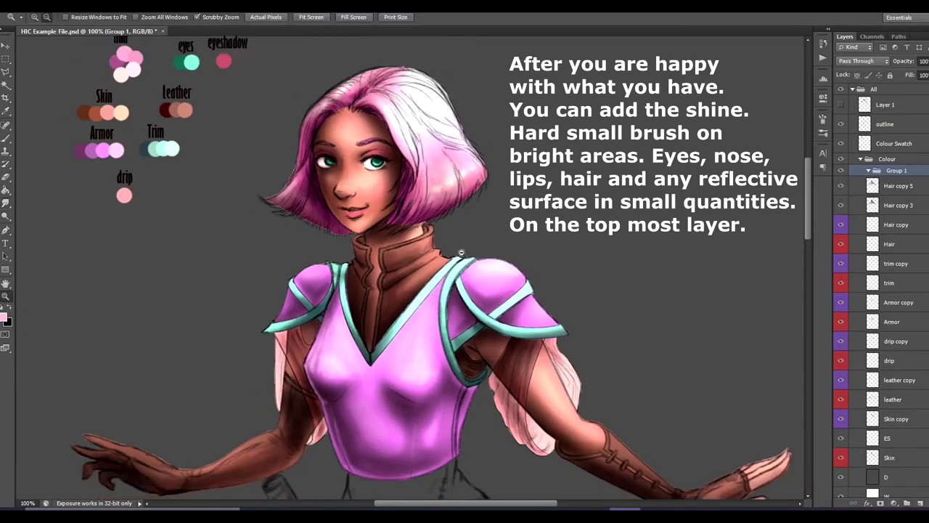
double_click(895, 171)
text(shine)
key(Return)
Rename the topmost merged layer as edit layer
click(893, 187)
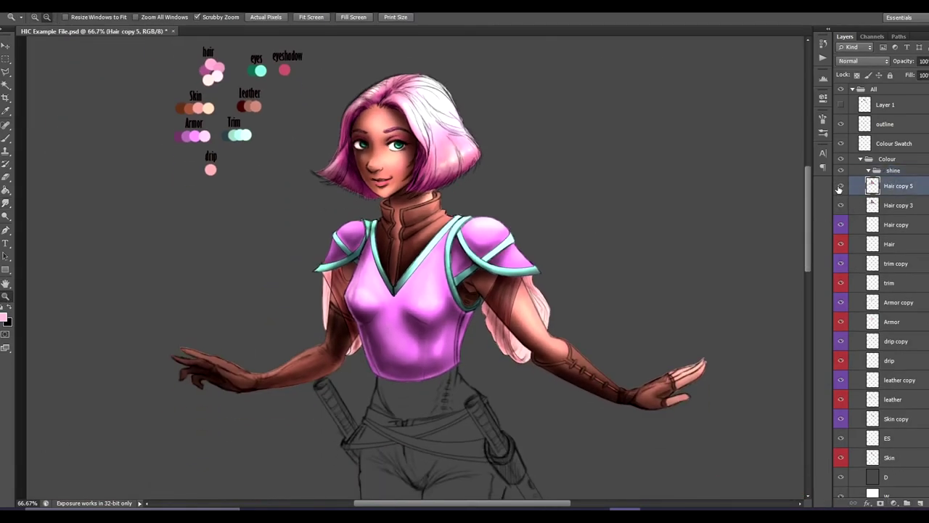
double_click(904, 190)
text(edit layuer)
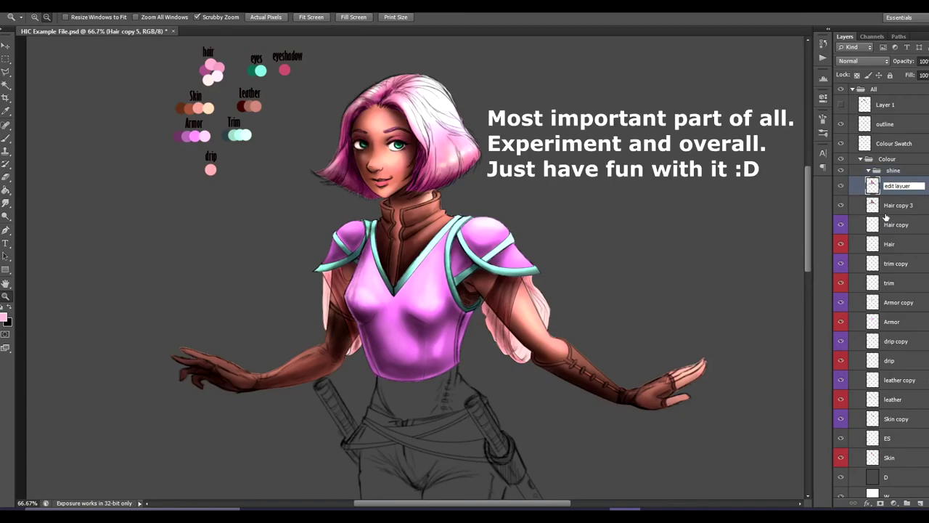
text(yer)
key(Return)
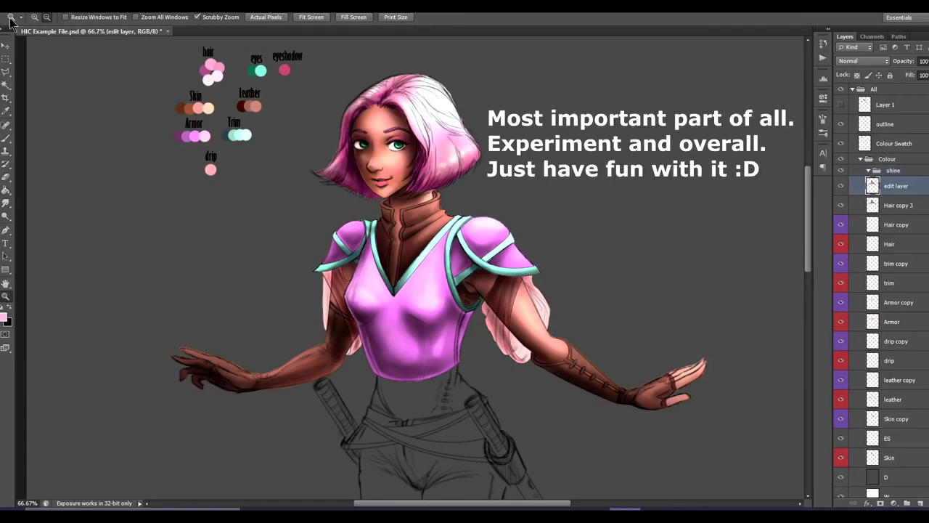
Switch to the Smudge tool with a small brush for blending the face and hair on the edit layer
click(401, 123)
click(6, 204)
click(36, 222)
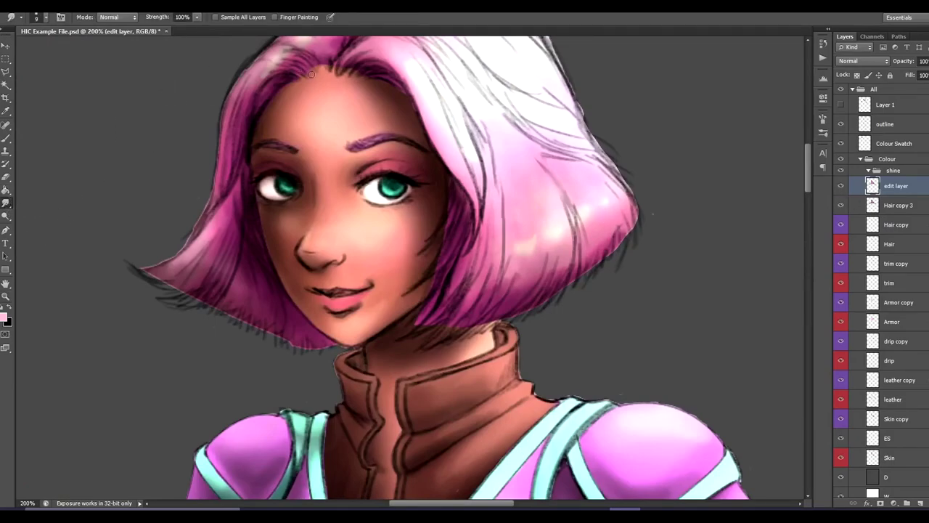